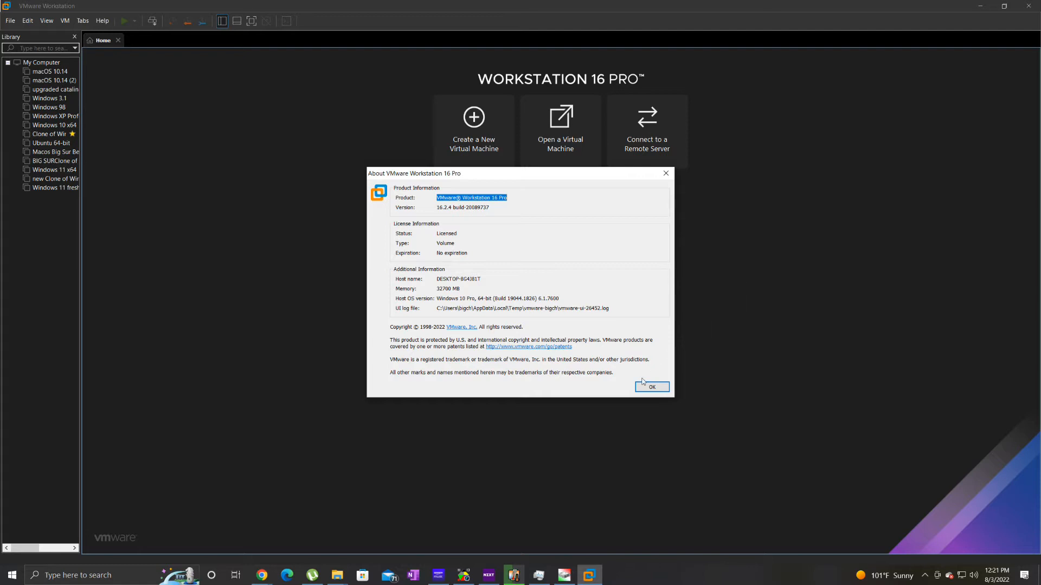
# - Dismiss the product information dialog and exit VMware Workstation
pyautogui.click(650, 386)
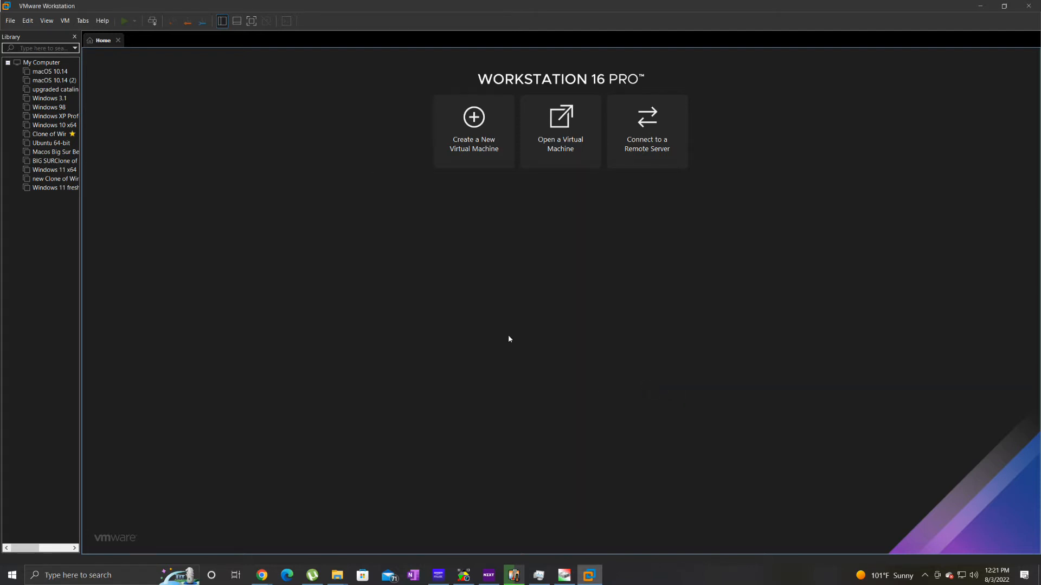
pyautogui.click(15, 23)
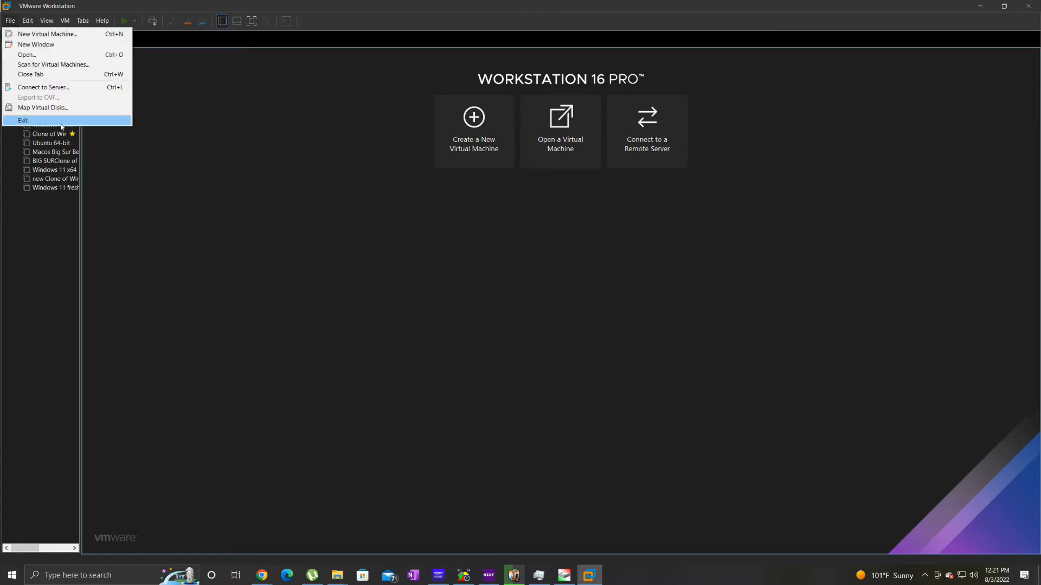
pyautogui.click(27, 122)
# - Open the unlocker-master folder inside Downloads > unlocker-master (6) in File Explorer
pyautogui.moveTo(443, 60); pyautogui.dragTo(450, 54)
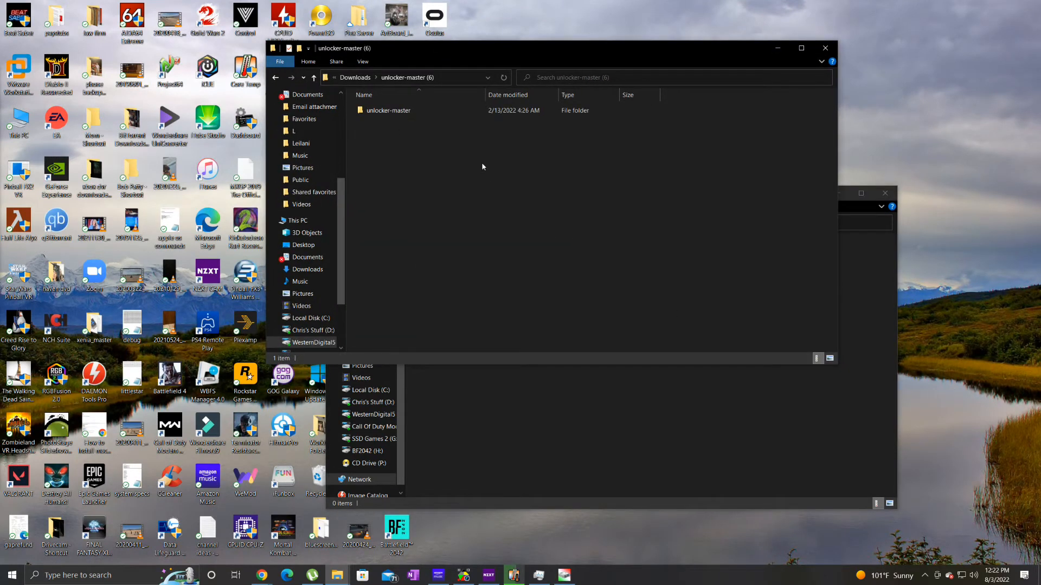
pyautogui.click(381, 111)
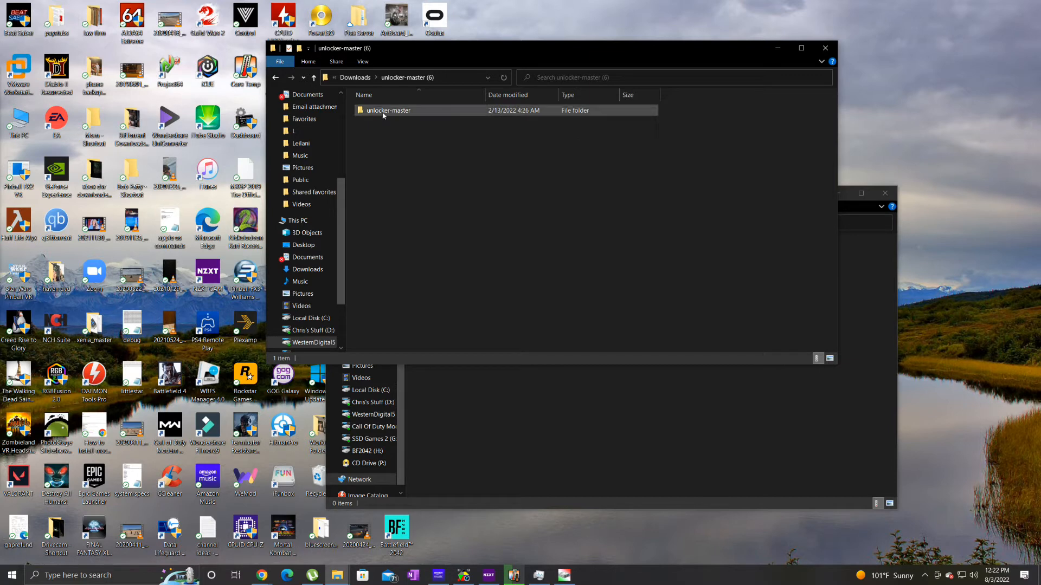
pyautogui.doubleClick(383, 112)
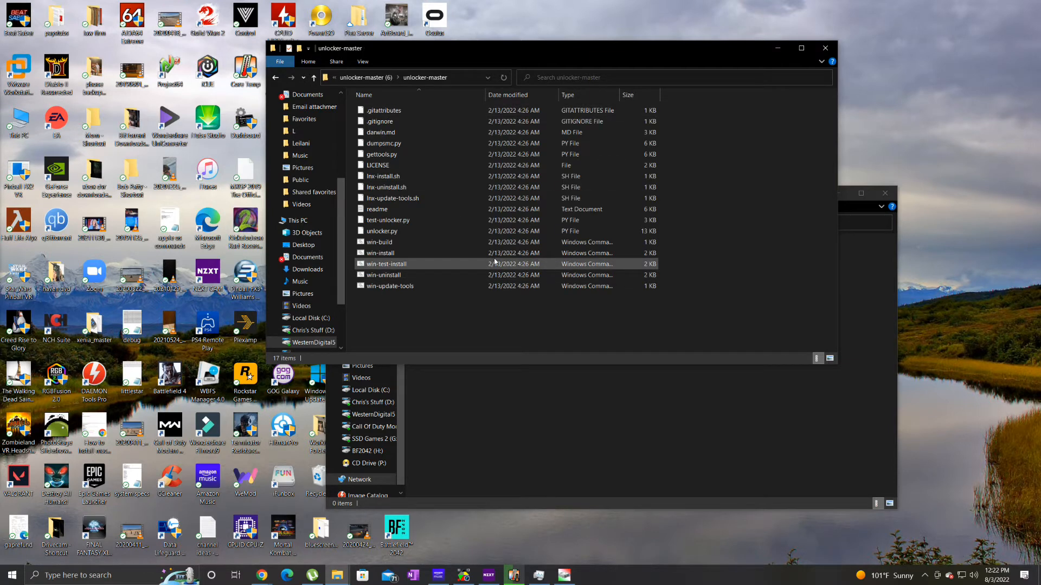
pyautogui.click(276, 77)
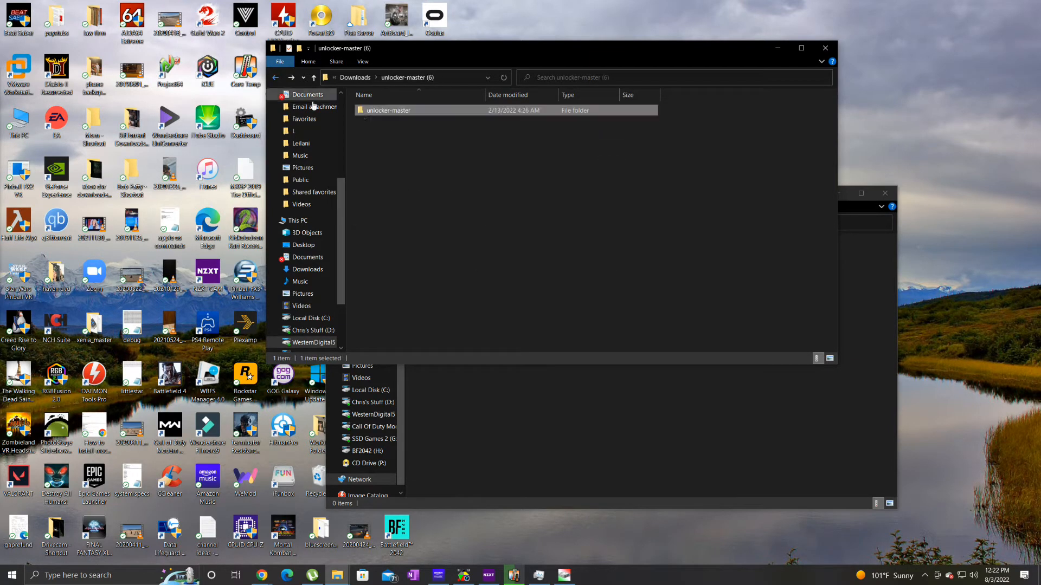
pyautogui.doubleClick(405, 112)
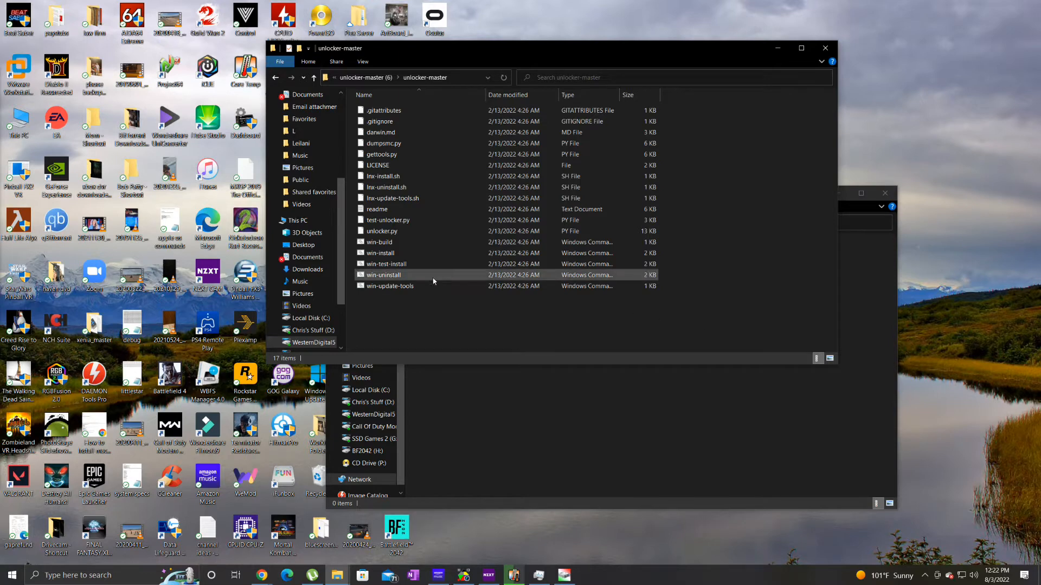
# - Run the win-install script as administrator, allow it to make changes, and close the folder window
pyautogui.rightClick(386, 255)
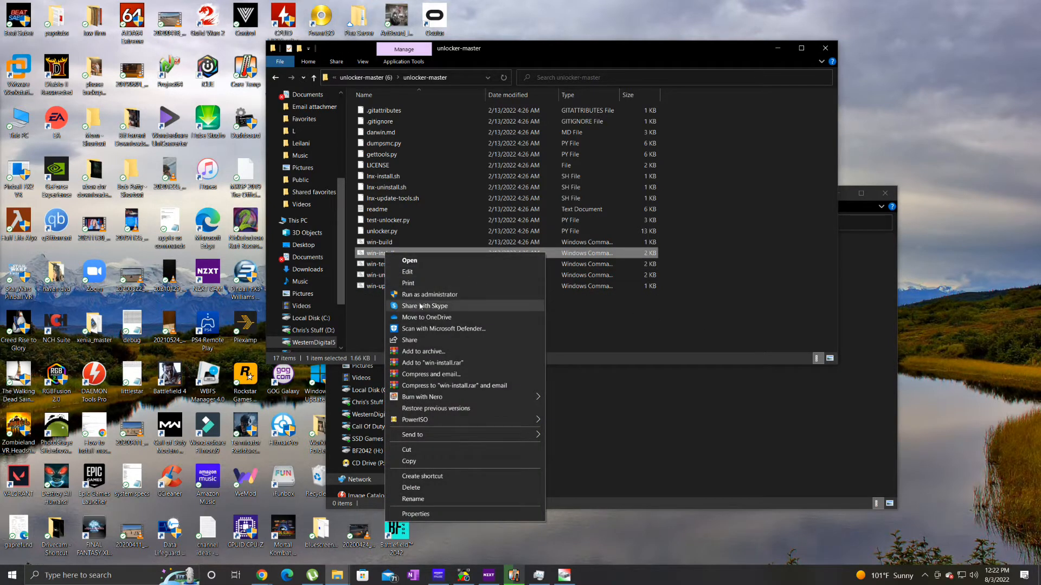
pyautogui.click(422, 296)
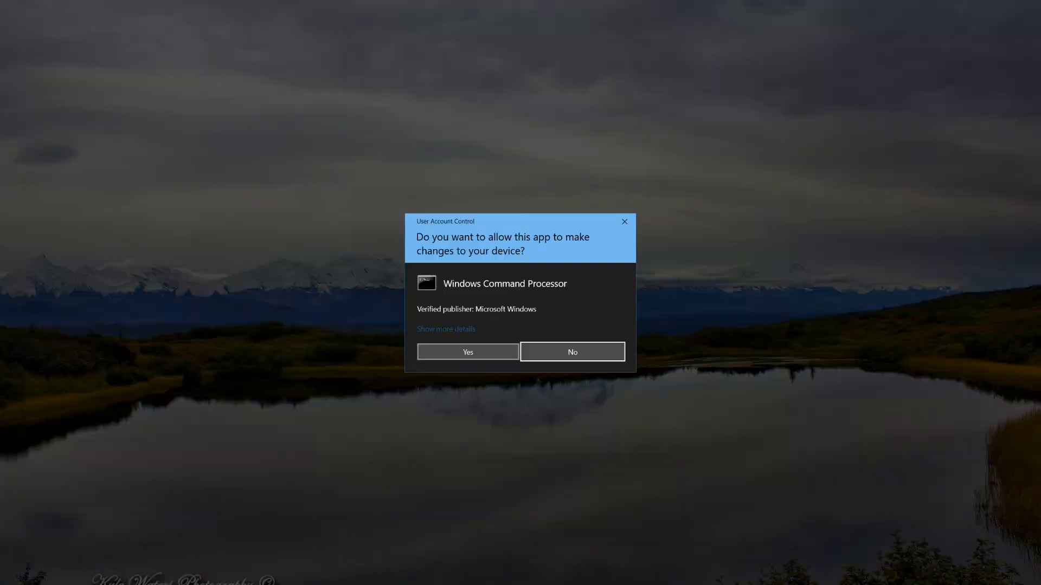
pyautogui.click(493, 350)
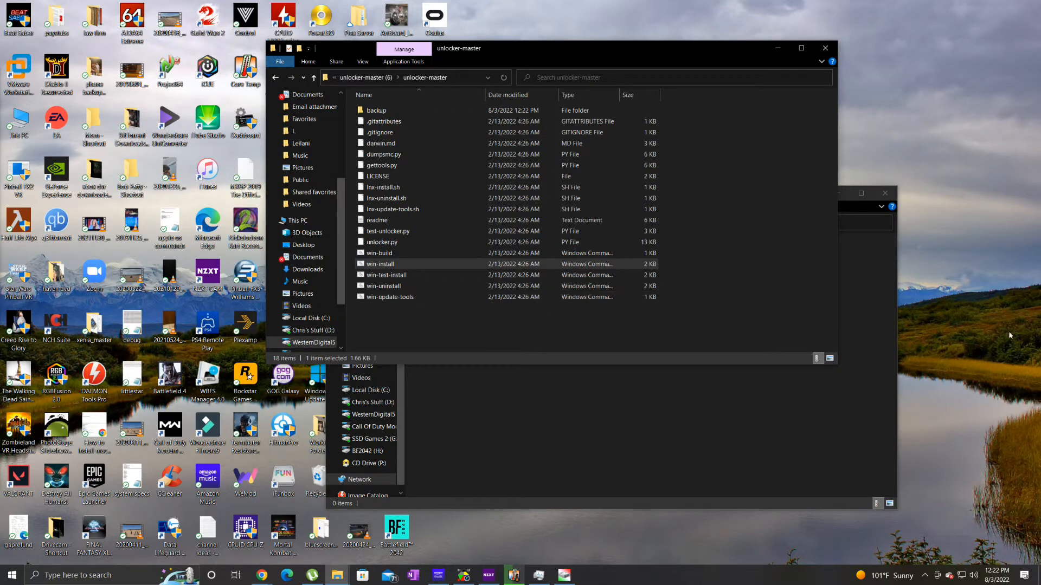
pyautogui.click(825, 48)
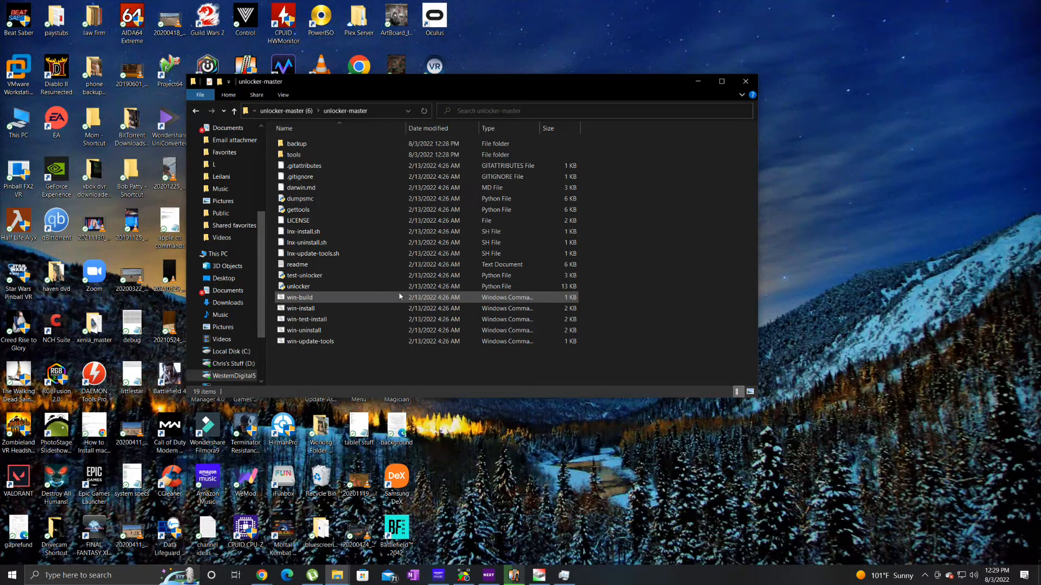
# - Run the win-uninstall script from the unlocker-master folder as administrator and allow it to make changes
pyautogui.click(293, 330)
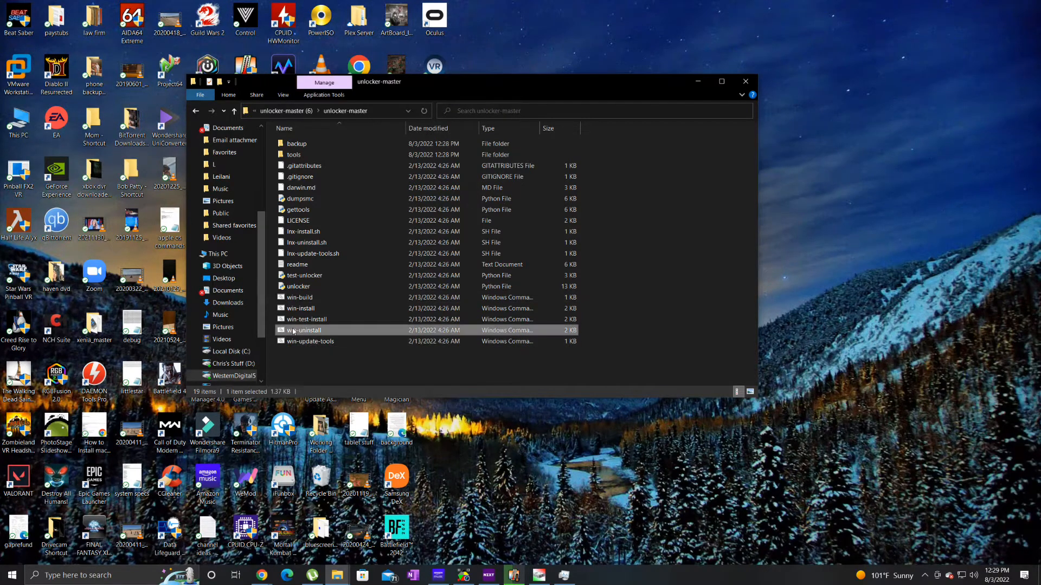
pyautogui.rightClick(310, 332)
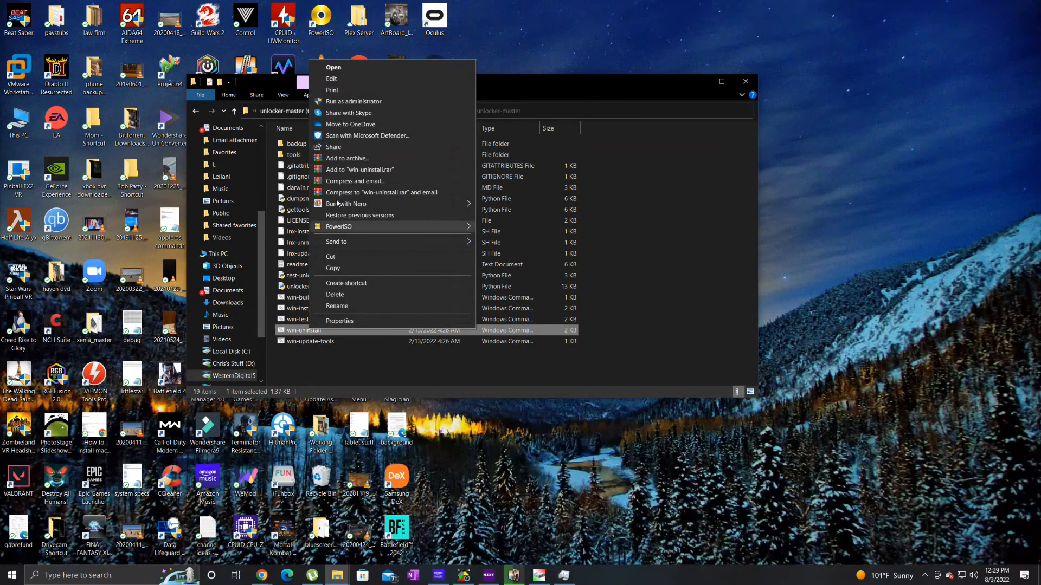
pyautogui.click(331, 99)
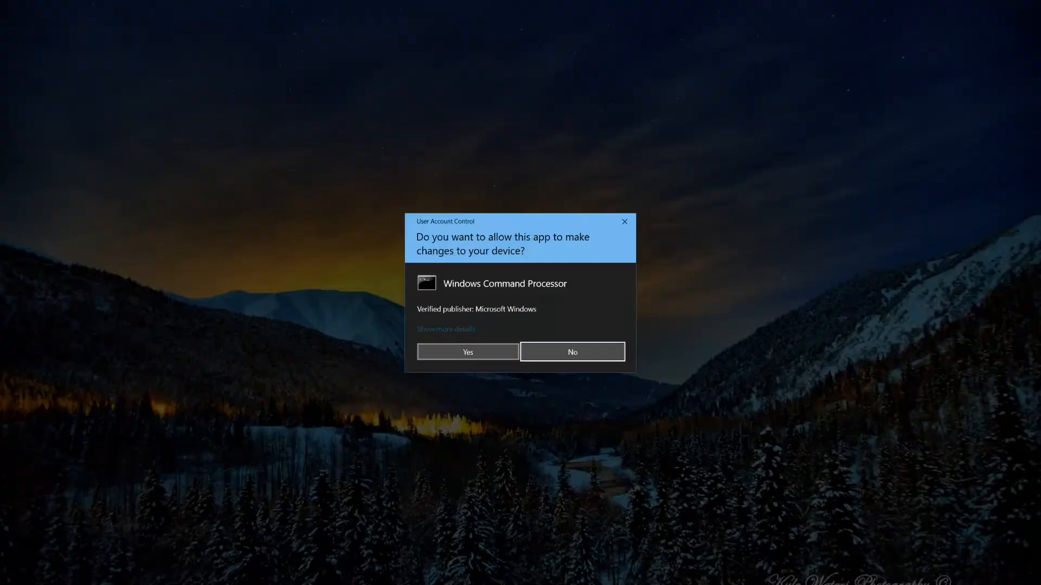
pyautogui.click(457, 351)
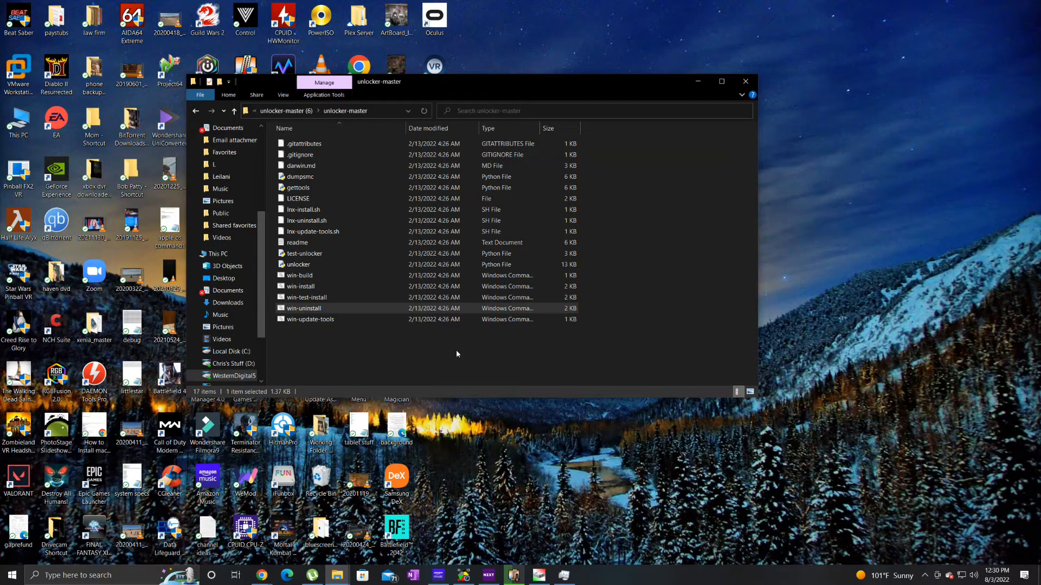
# - Run the win-install script from the unlocker-master folder as administrator and allow it to make changes
pyautogui.rightClick(301, 286)
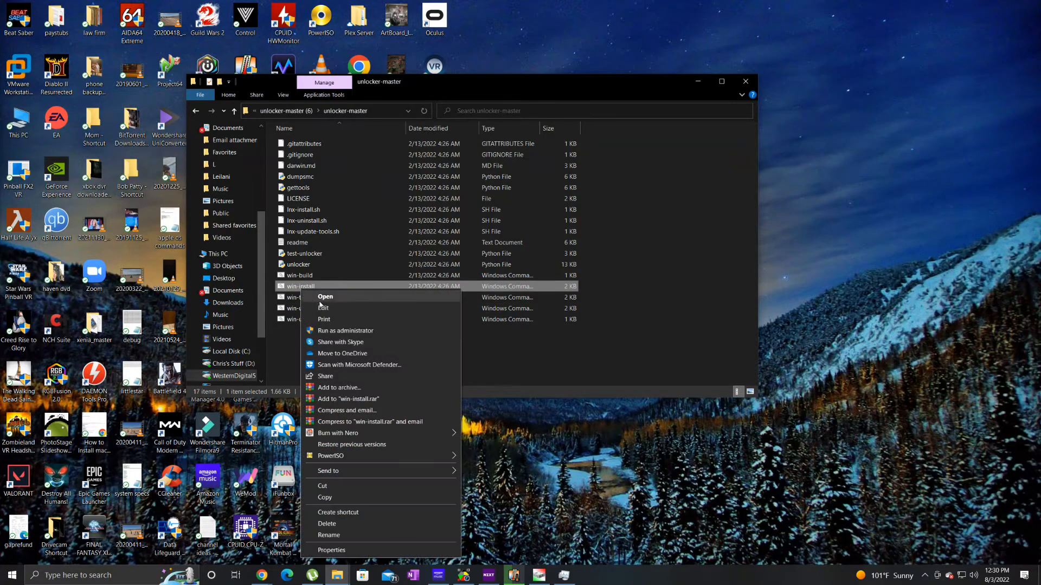
pyautogui.click(348, 331)
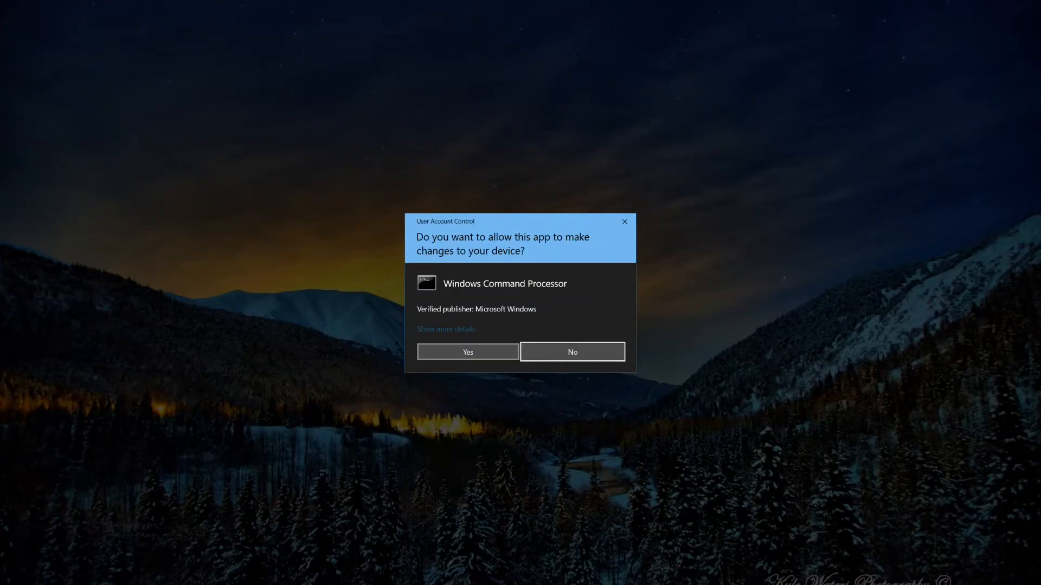
pyautogui.click(434, 353)
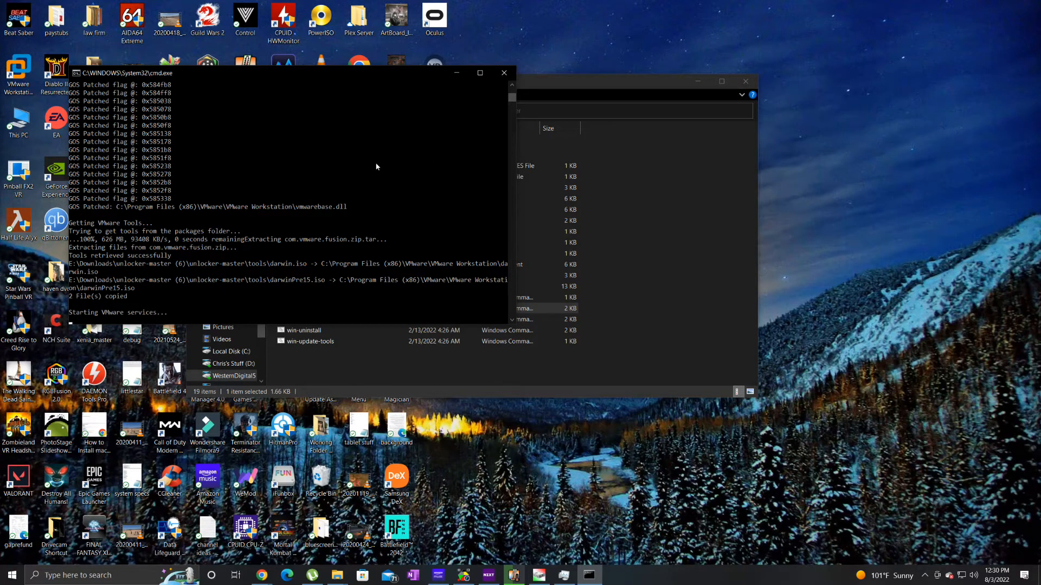
# - Switch to the Microsoft Store, search for "python", and close the store after viewing the available versions
pyautogui.click(112, 576)
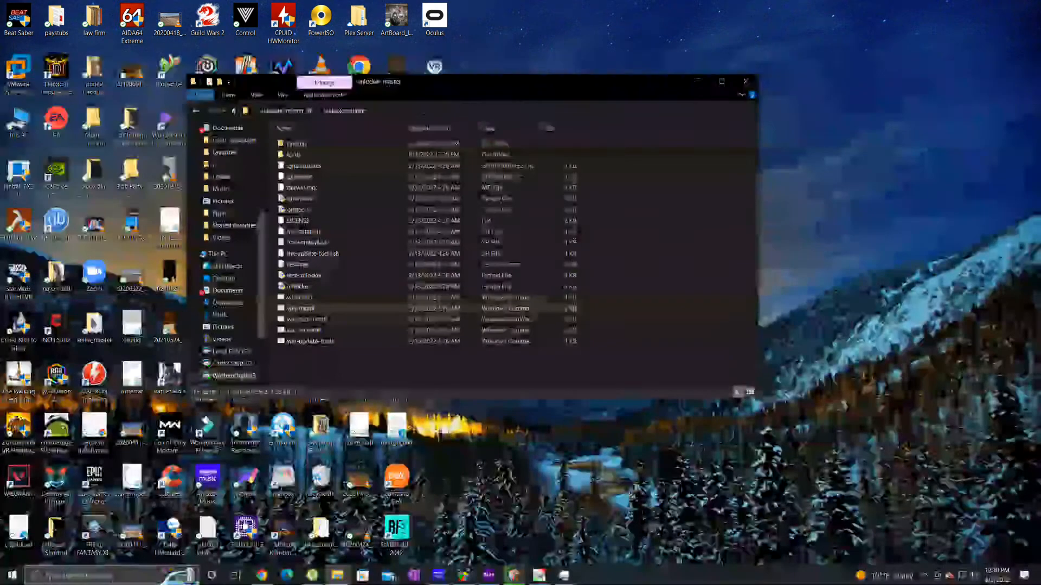
pyautogui.click(673, 511)
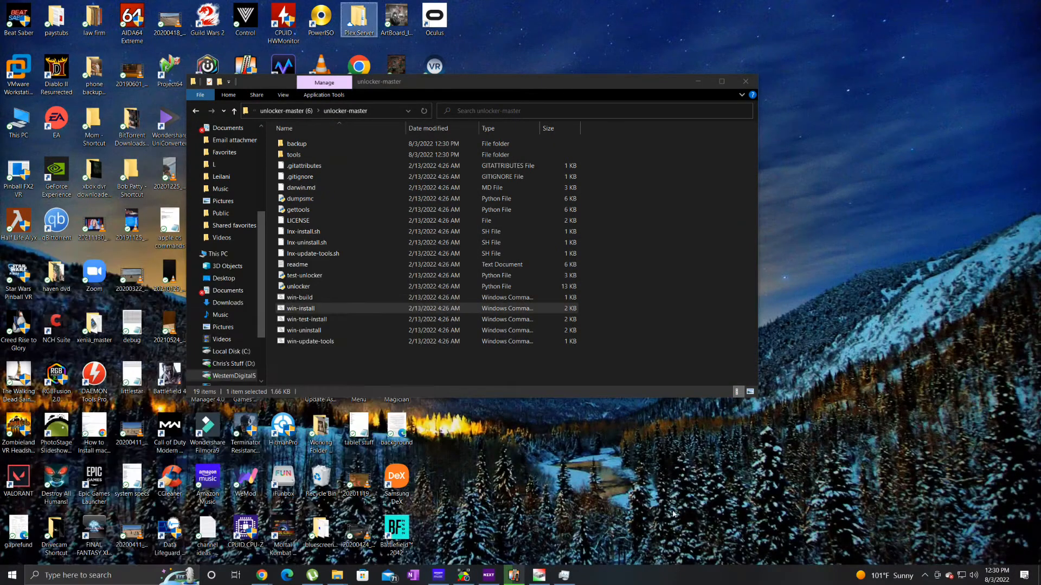
pyautogui.click(371, 580)
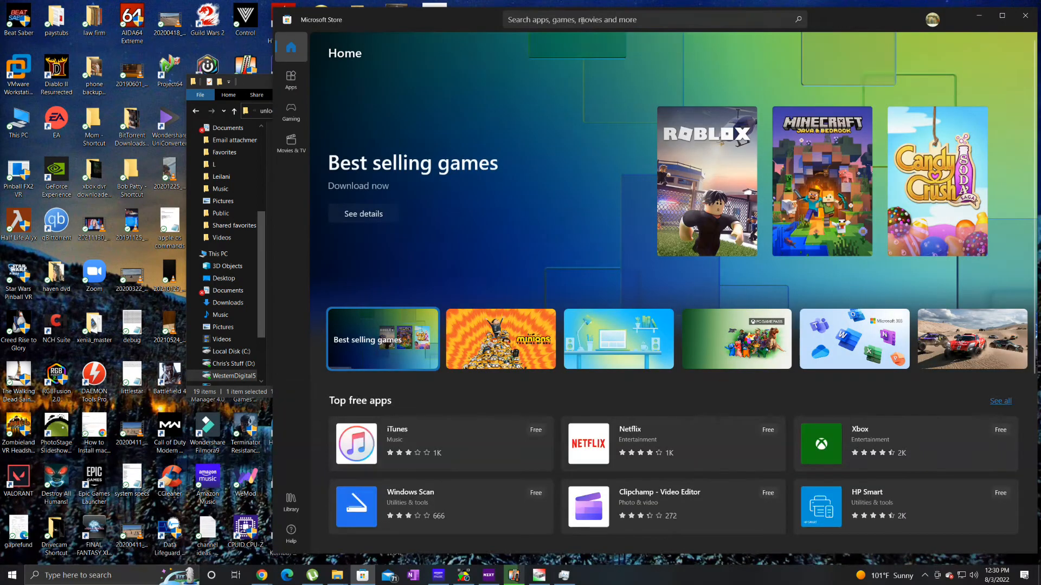
pyautogui.click(581, 22)
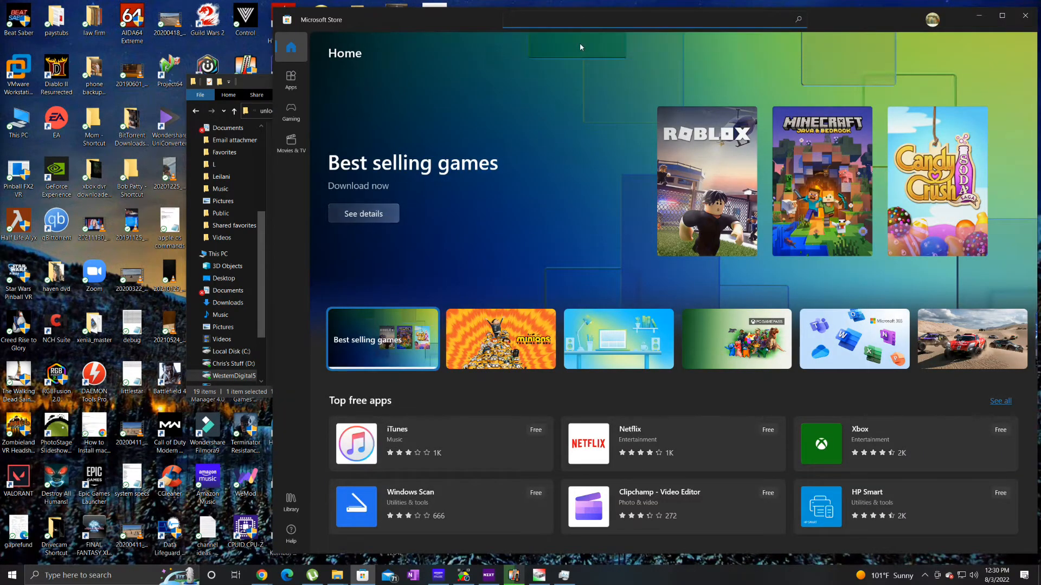
pyautogui.click(580, 43)
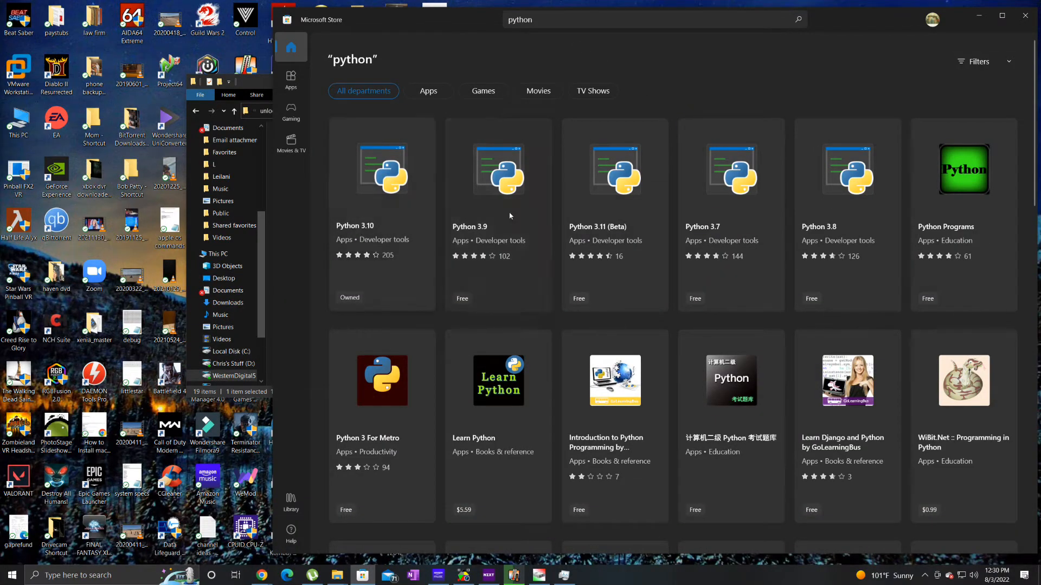
pyautogui.click(1025, 15)
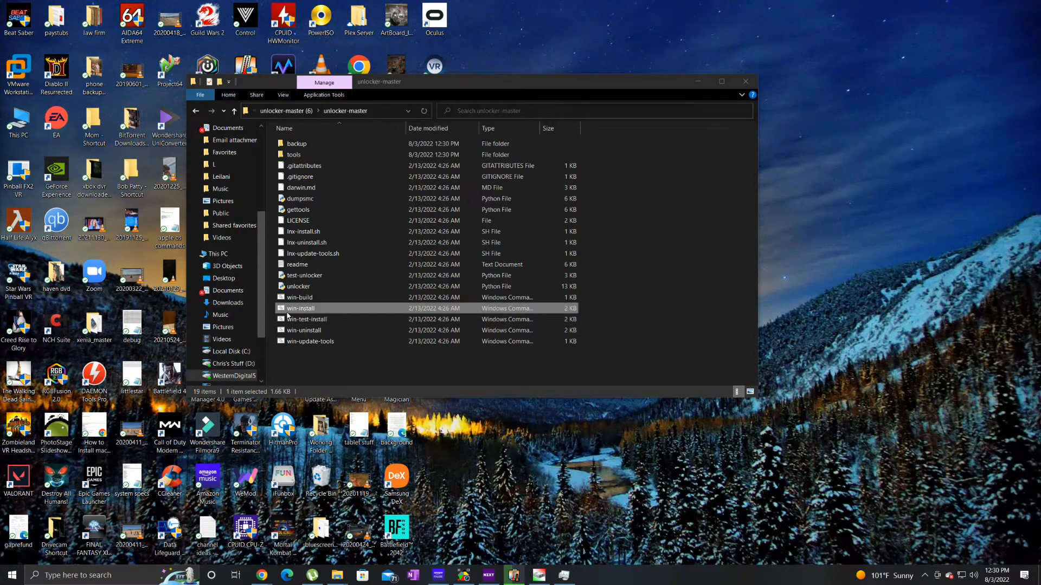
# - Close the unlocker-master folder, then search Windows for "vmw" and launch VMware Workstation Pro
pyautogui.click(746, 82)
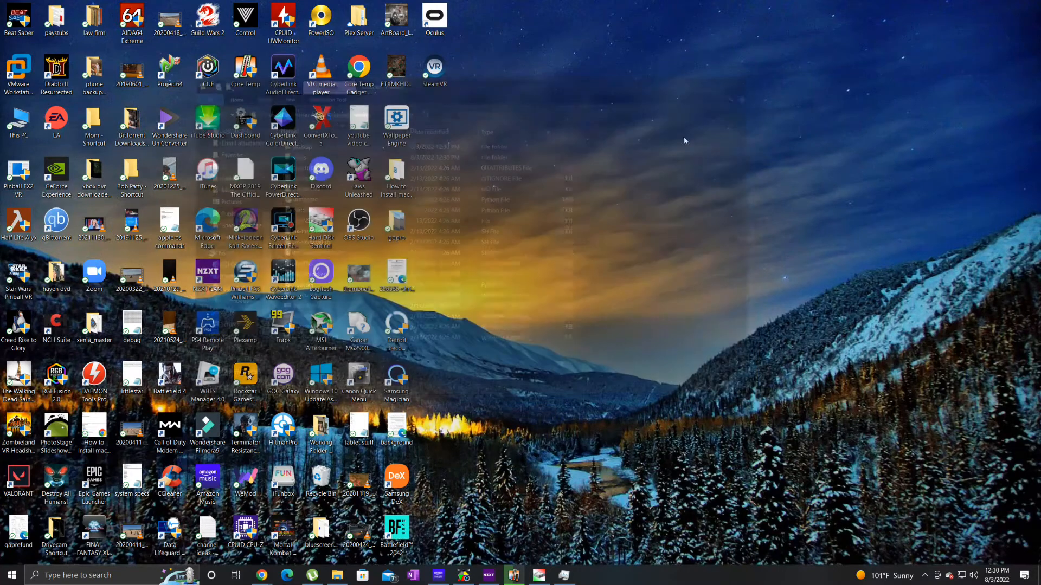
pyautogui.click(151, 569)
pyautogui.write('vmw')
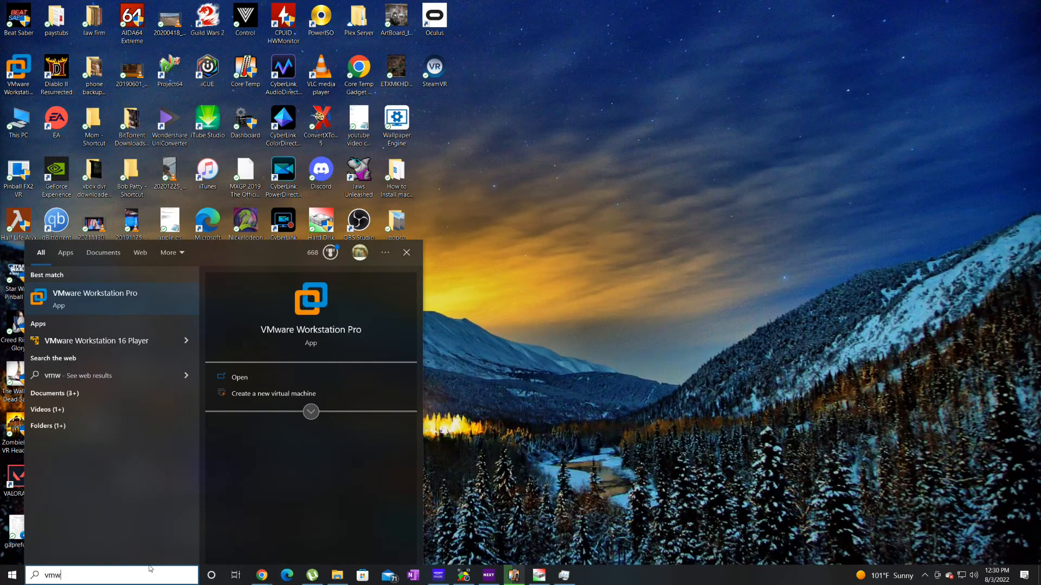
pyautogui.click(145, 304)
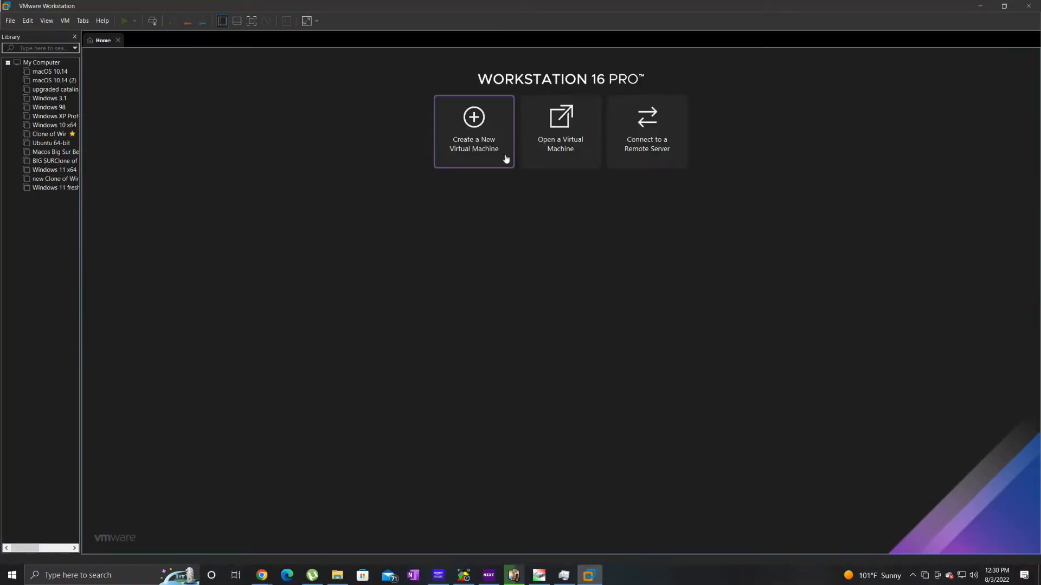
# - Start a new virtual machine with the Typical configuration and the option "I will install the operating system later"
pyautogui.click(479, 134)
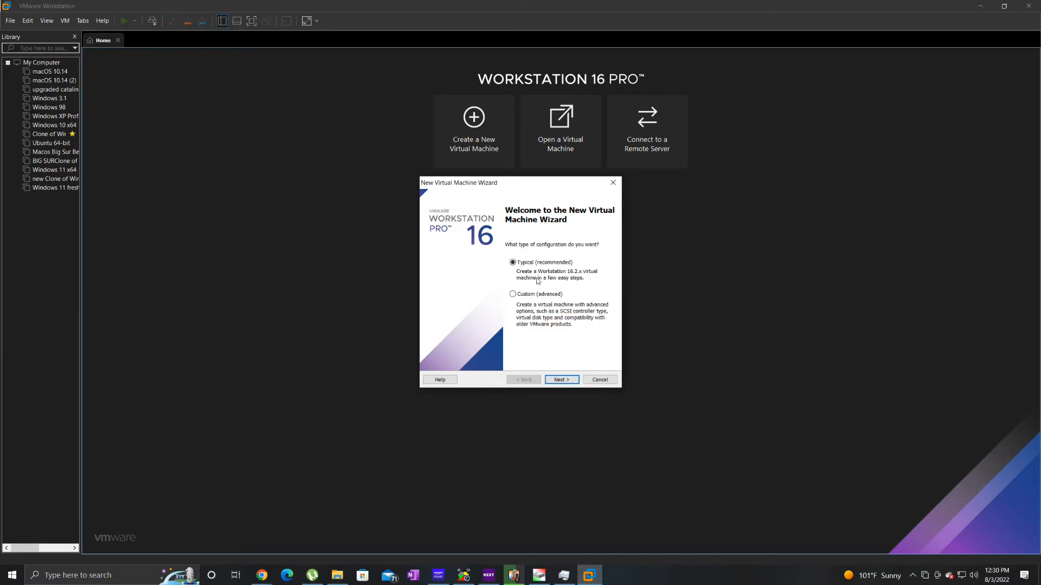
pyautogui.click(567, 380)
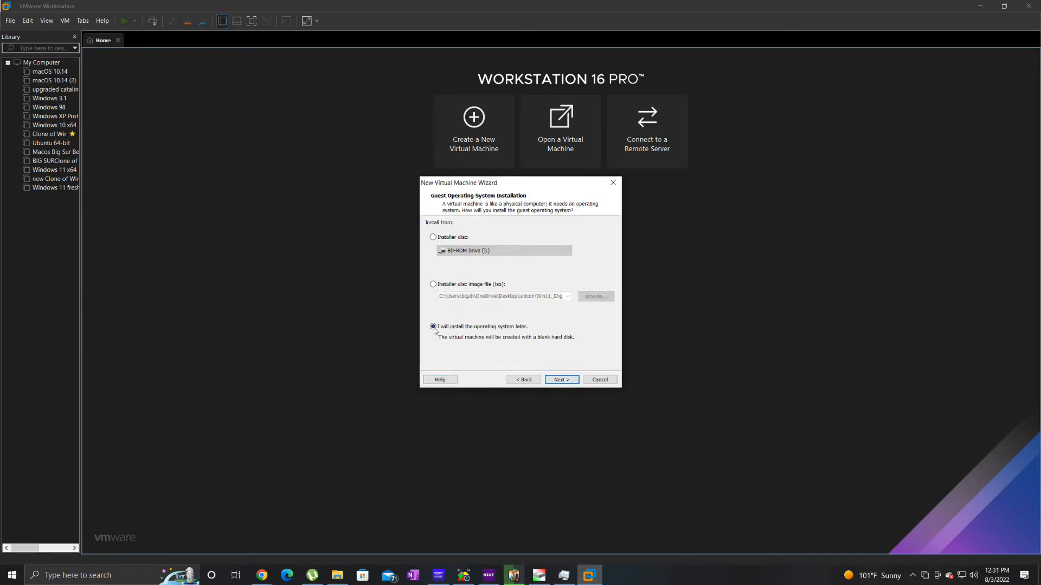
pyautogui.click(561, 379)
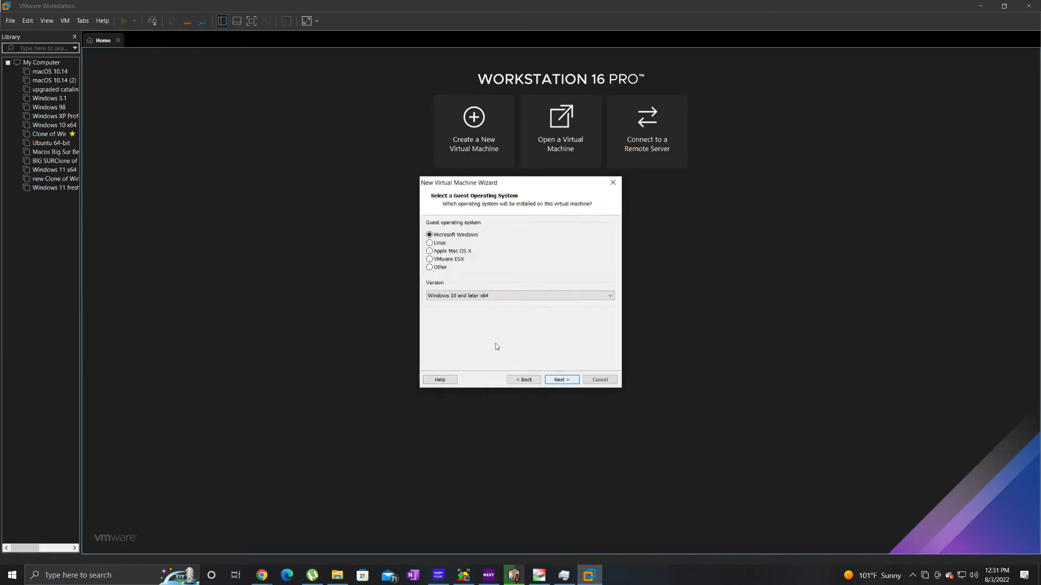
# - Set the guest operating system to Apple Mac OS X, version macOS 11, and continue to naming the machine
pyautogui.click(439, 251)
pyautogui.click(519, 296)
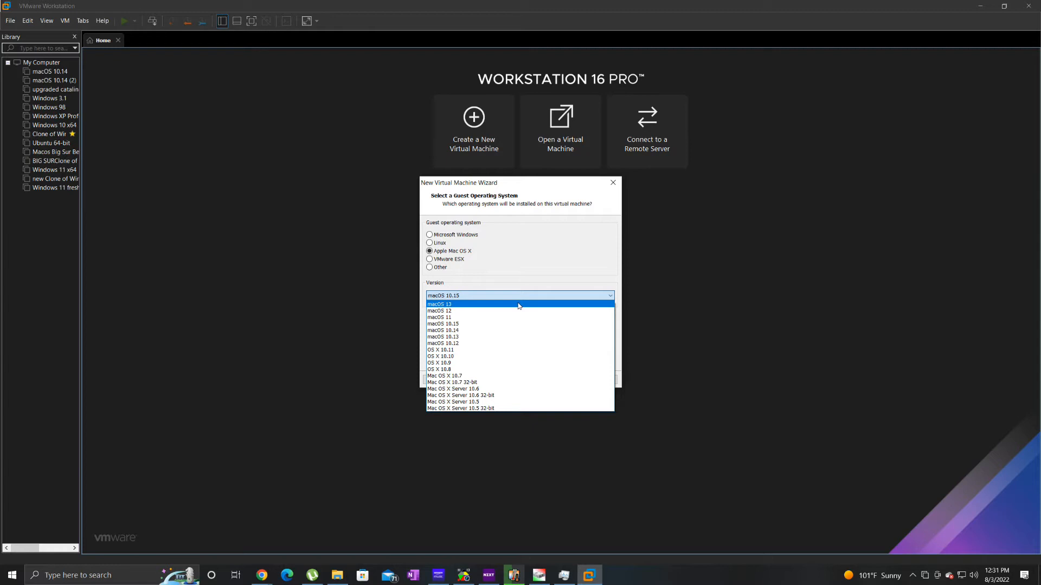
pyautogui.click(459, 317)
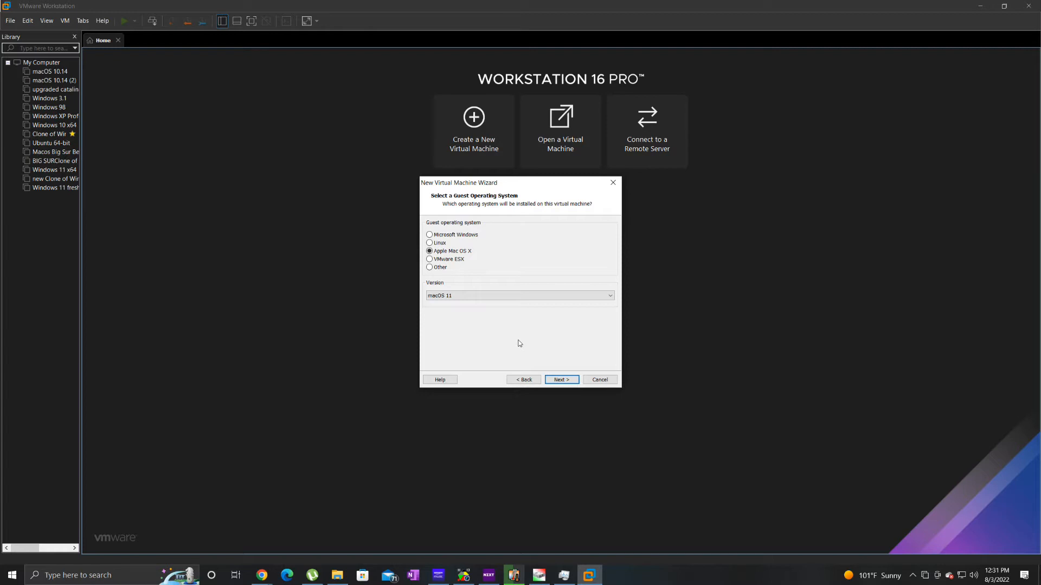
pyautogui.click(562, 380)
# - Name the virtual machine "macOS monterey"
pyautogui.click(460, 236)
pyautogui.press('BackSpace')
pyautogui.press('BackSpace')
pyautogui.write('monterey')
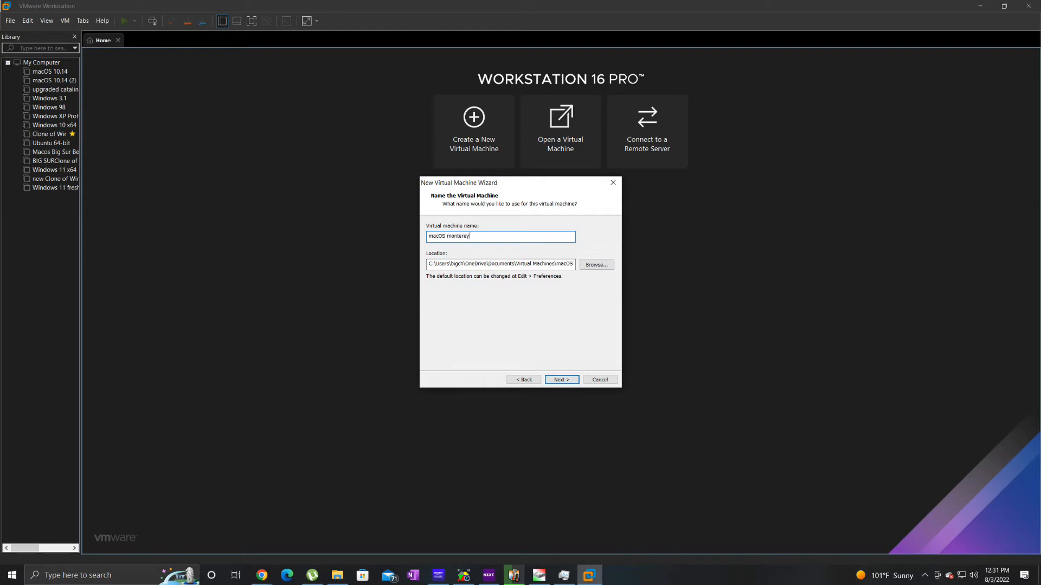
# - Set the virtual machine's location to the Virtual machines folder on drive E: and continue to the disk capacity
pyautogui.click(596, 265)
pyautogui.moveTo(585, 258); pyautogui.dragTo(591, 291)
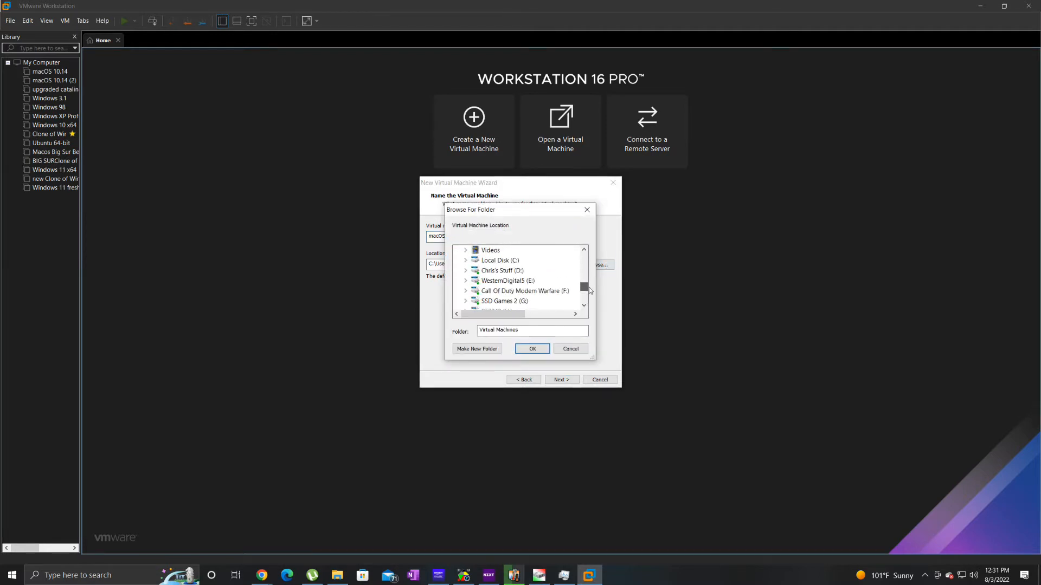
pyautogui.click(507, 281)
pyautogui.moveTo(584, 274); pyautogui.dragTo(581, 291)
pyautogui.click(512, 270)
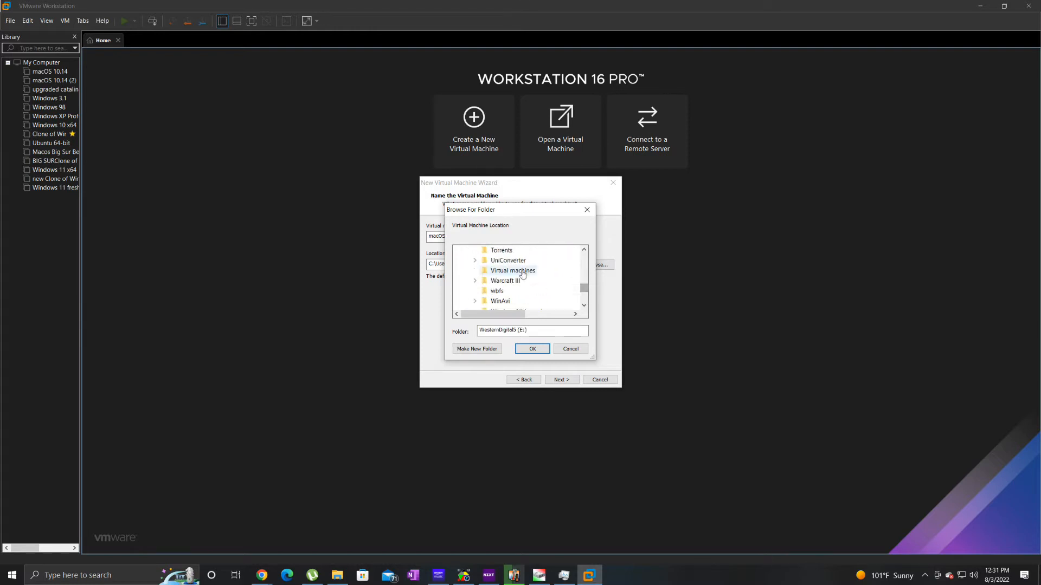
pyautogui.click(532, 348)
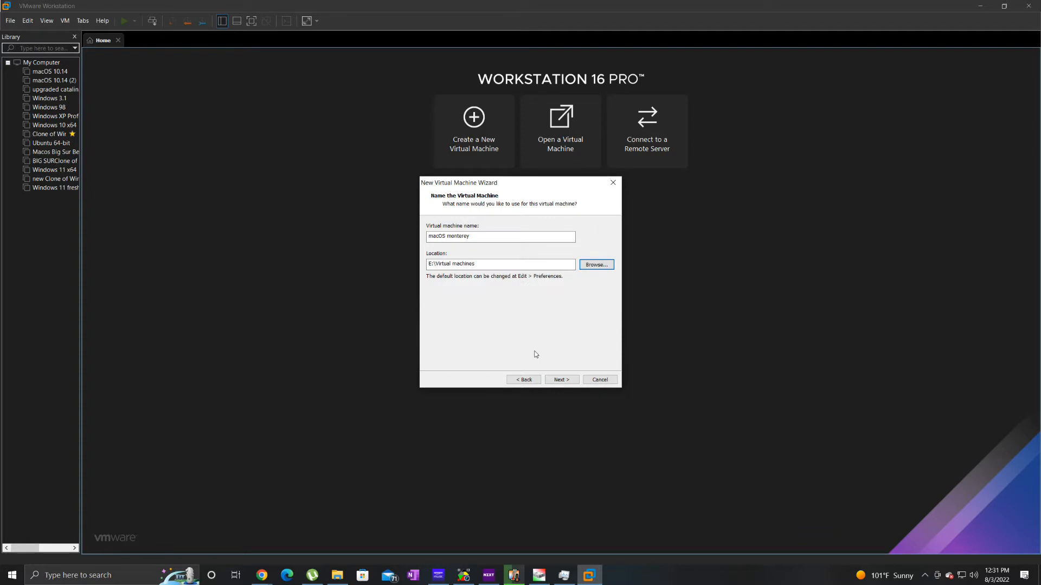
pyautogui.click(557, 382)
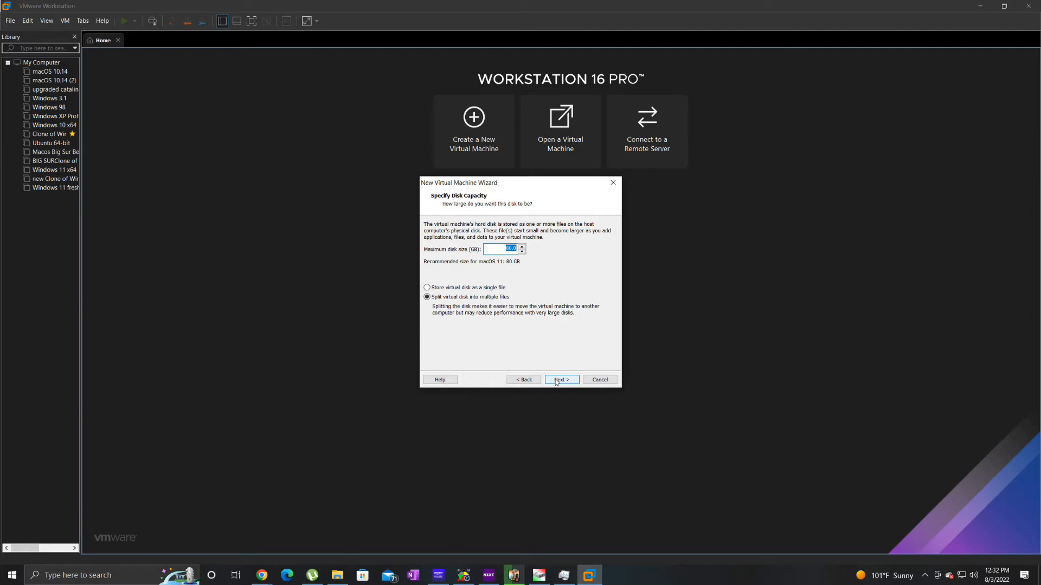
# - Set the maximum disk size to 124 GB, store the virtual disk as a single file, and continue to the summary
pyautogui.write('124')
pyautogui.click(473, 288)
pyautogui.click(567, 380)
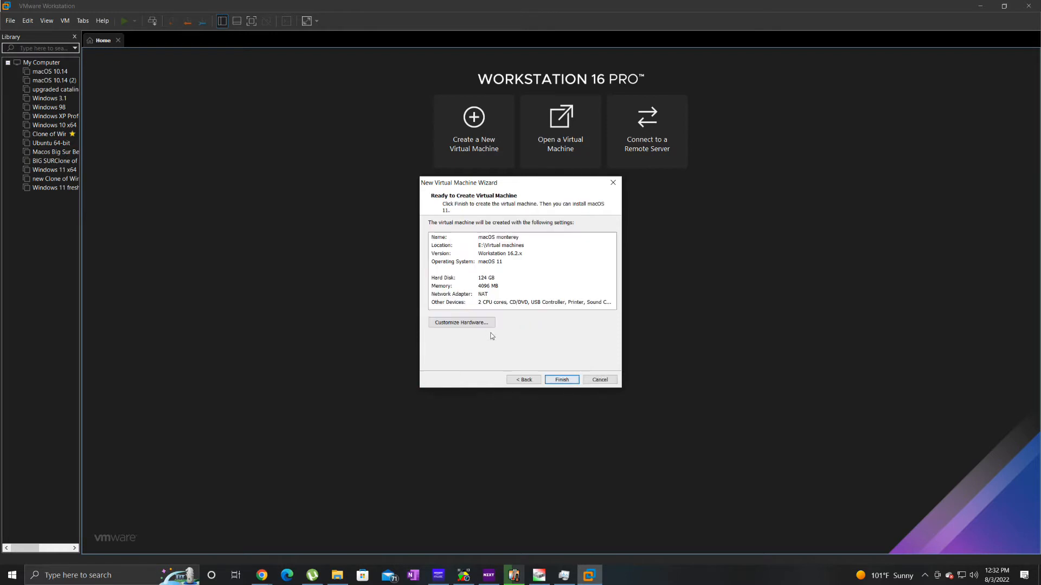
# - Customize the hardware, setting the memory for this virtual machine to 16 GB
pyautogui.click(479, 324)
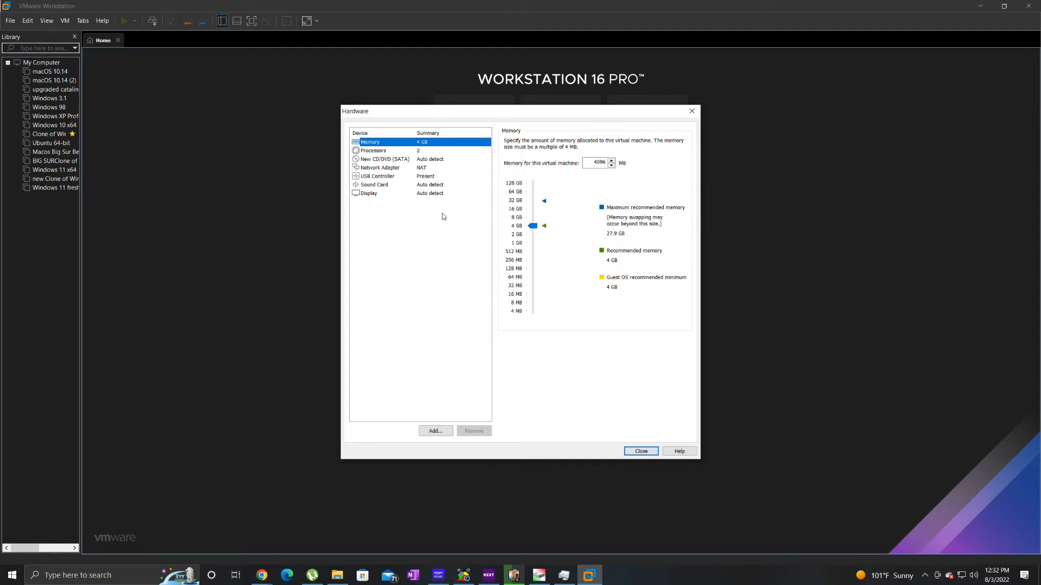
pyautogui.moveTo(533, 226); pyautogui.dragTo(535, 219)
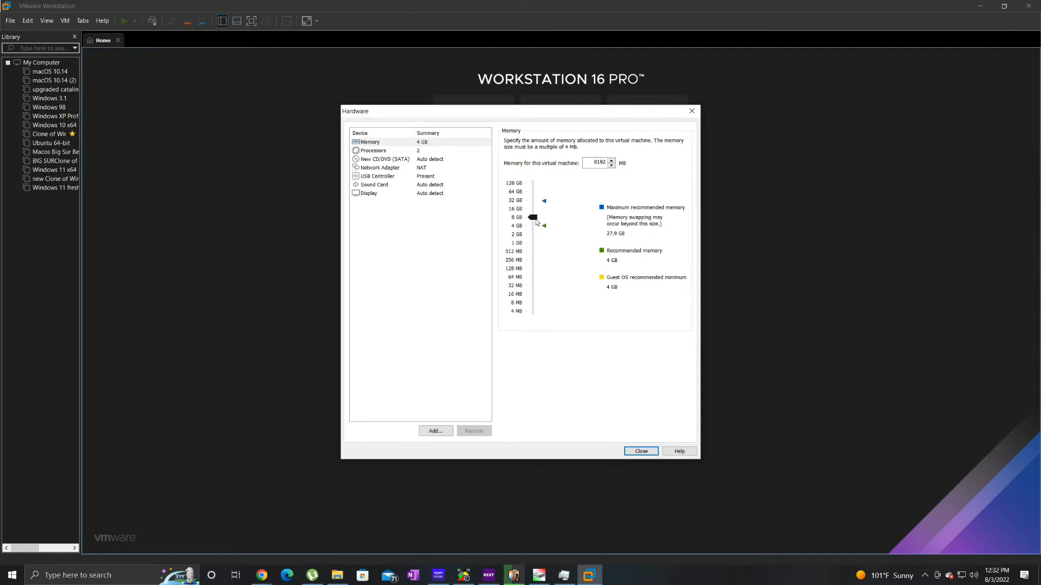
pyautogui.moveTo(535, 219); pyautogui.dragTo(534, 210)
# - Set the processors to 1 with 4 cores per processor, and finish creating the virtual machine
pyautogui.click(422, 151)
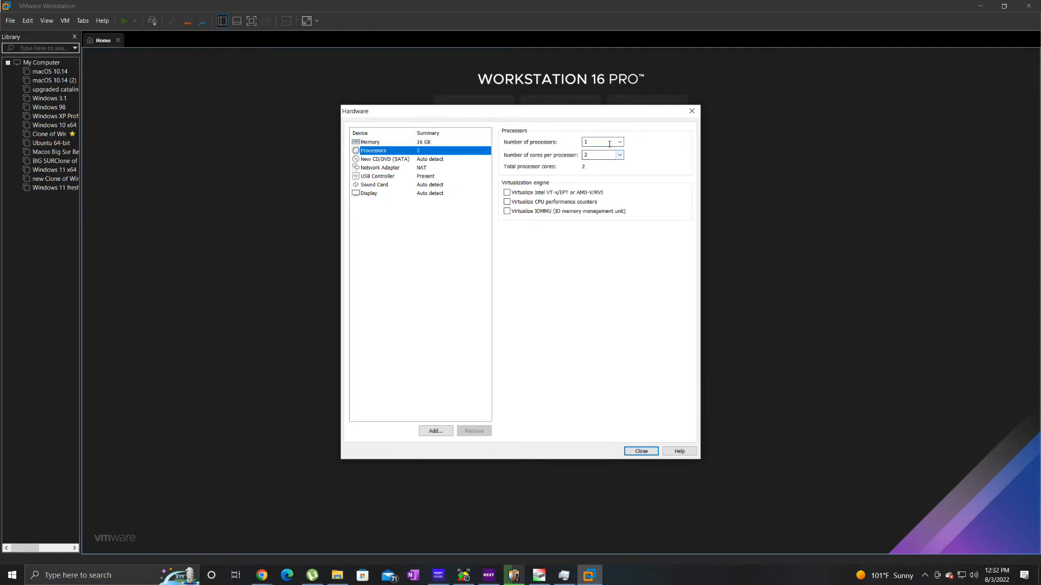
pyautogui.press('Tab')
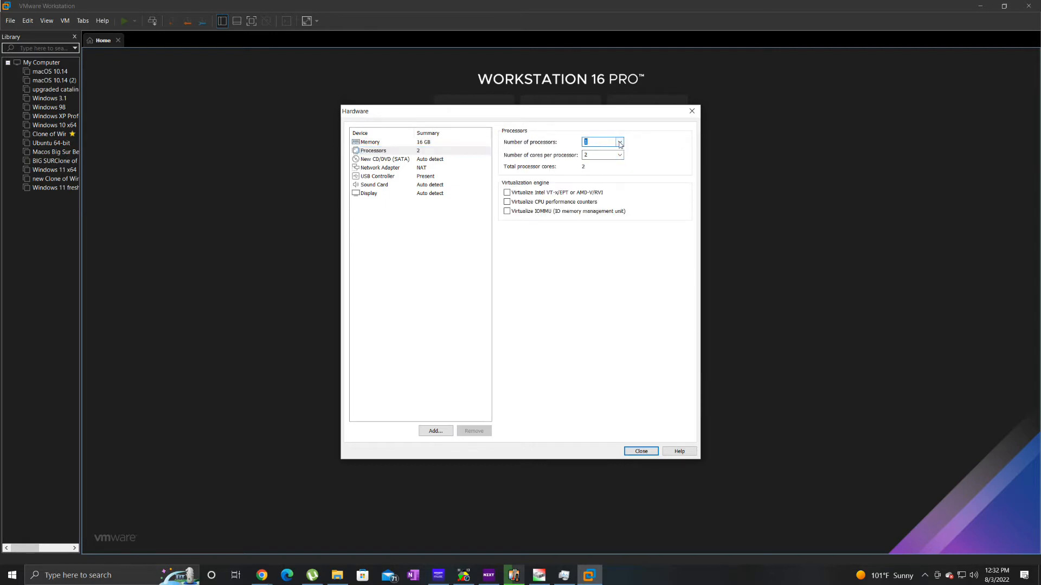
pyautogui.click(619, 143)
pyautogui.click(608, 164)
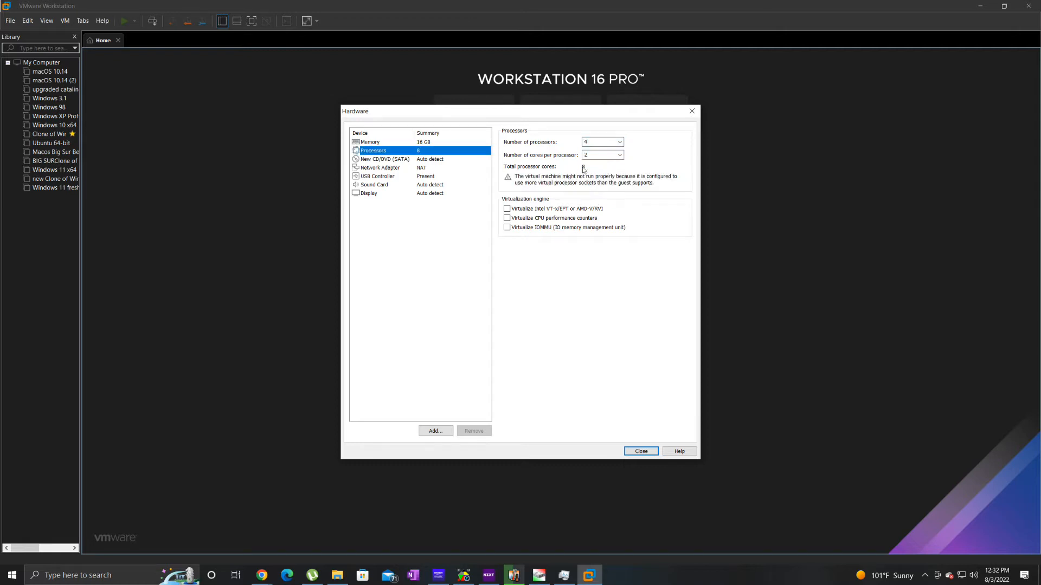
pyautogui.doubleClick(610, 144)
pyautogui.click(618, 142)
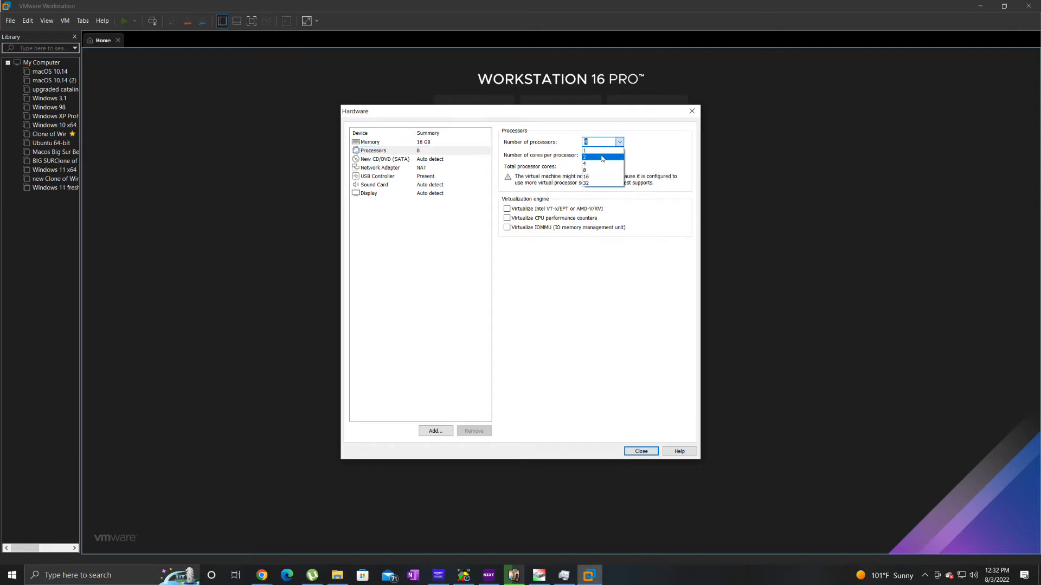
pyautogui.click(610, 150)
pyautogui.click(615, 156)
pyautogui.click(604, 183)
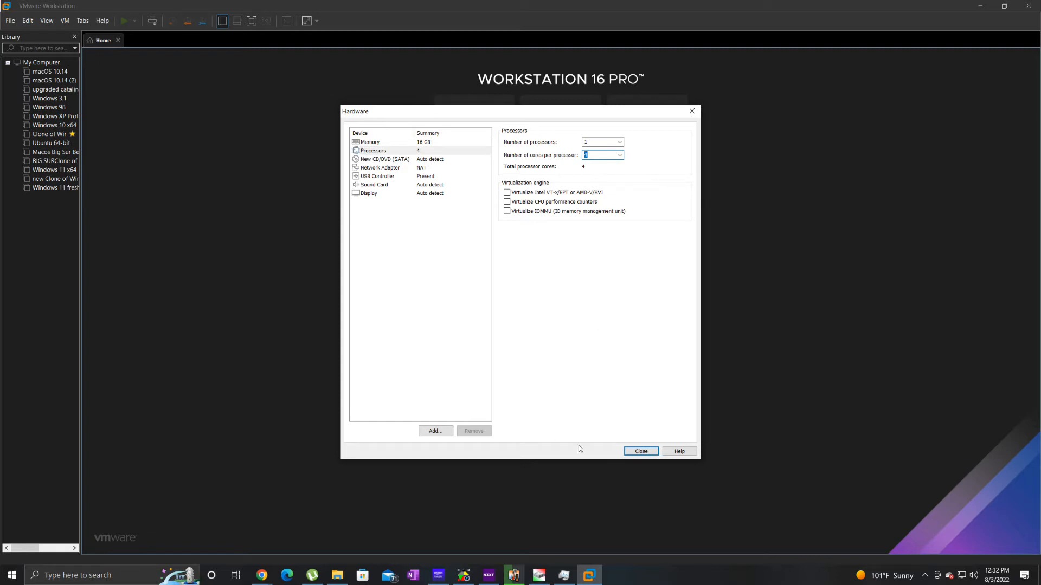
pyautogui.click(642, 451)
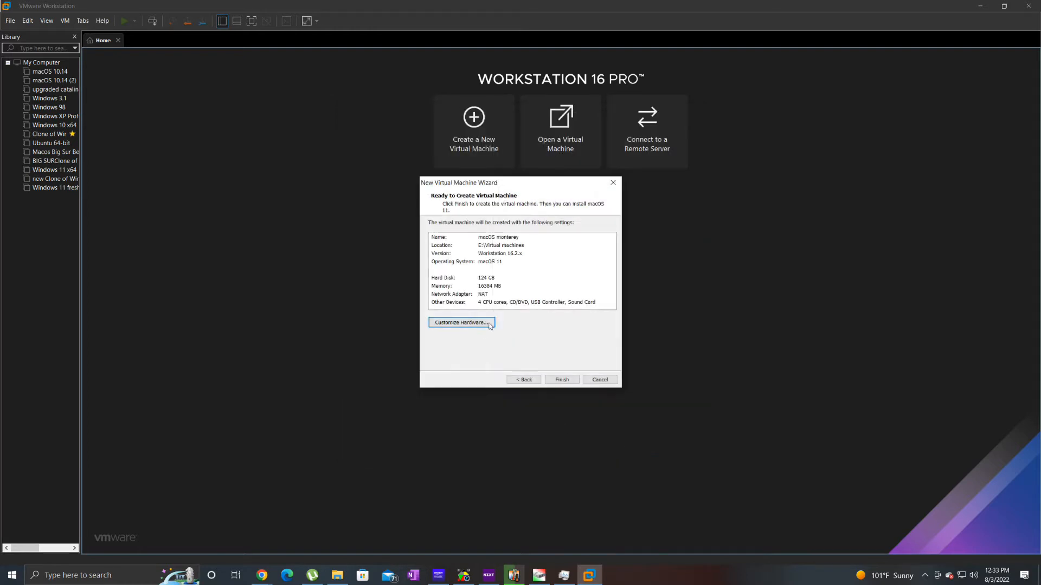
pyautogui.click(569, 381)
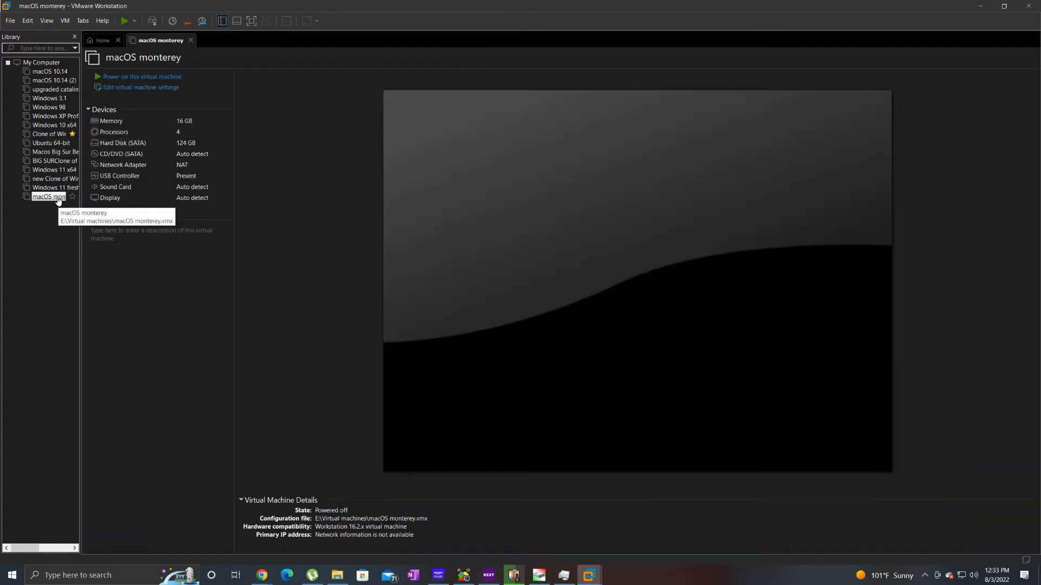
# - Minimize VMware Workstation and open the Virtual machines folder on drive E: in File Explorer
pyautogui.rightClick(59, 198)
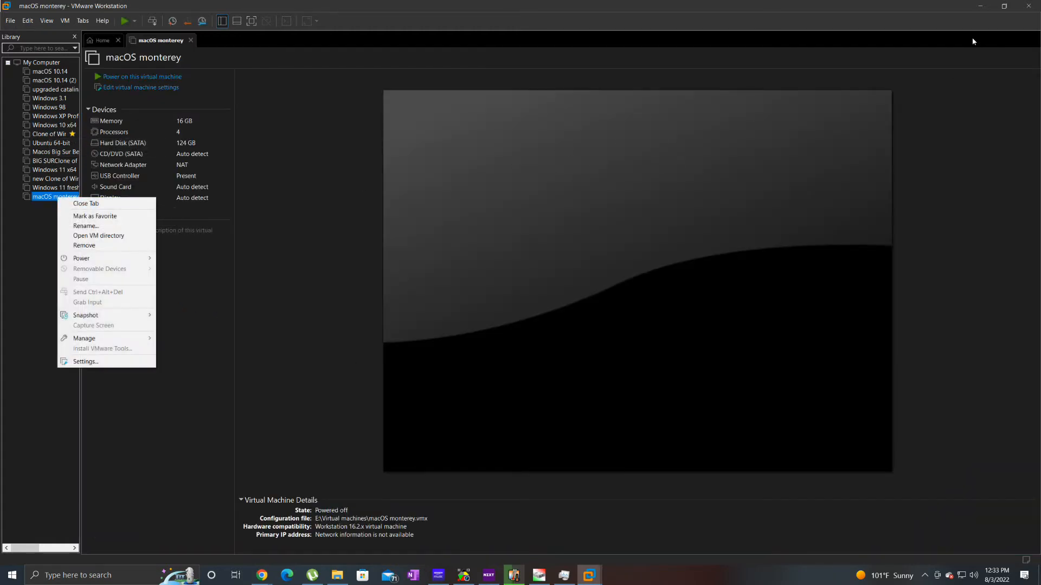
pyautogui.click(980, 6)
pyautogui.click(980, 6)
pyautogui.doubleClick(25, 126)
pyautogui.doubleClick(374, 293)
pyautogui.scroll(-10, 379, 294)
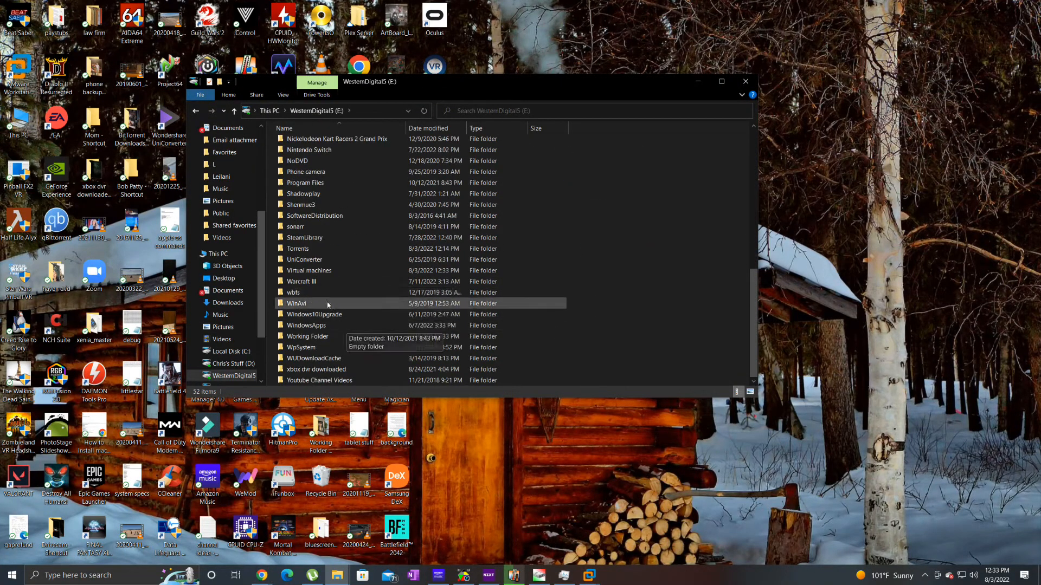
pyautogui.doubleClick(317, 270)
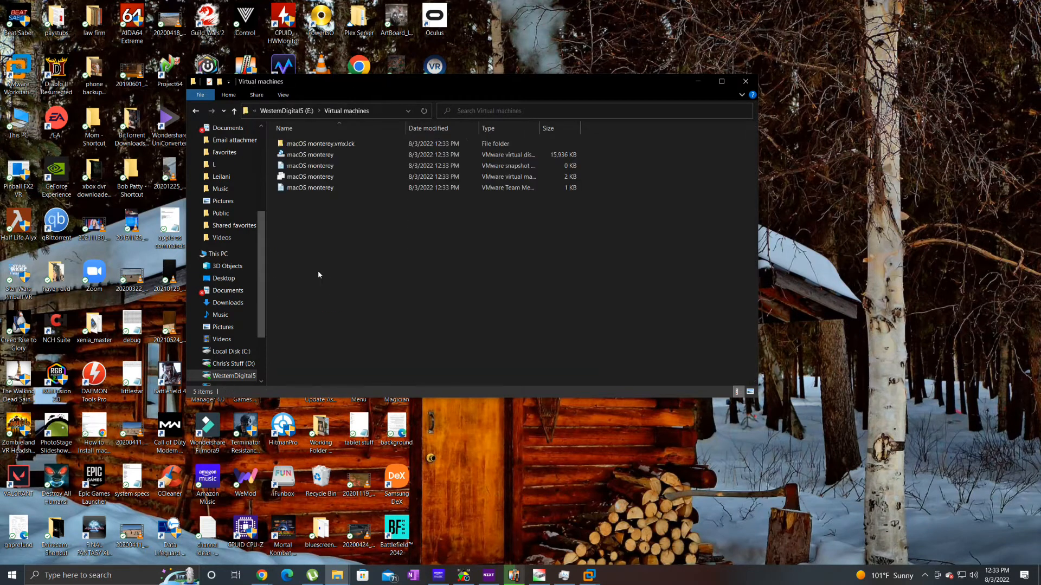
# - Open the macOS monterey virtual disk (.vmdk) file in Notepad, look through its contents, and close it
pyautogui.click(327, 157)
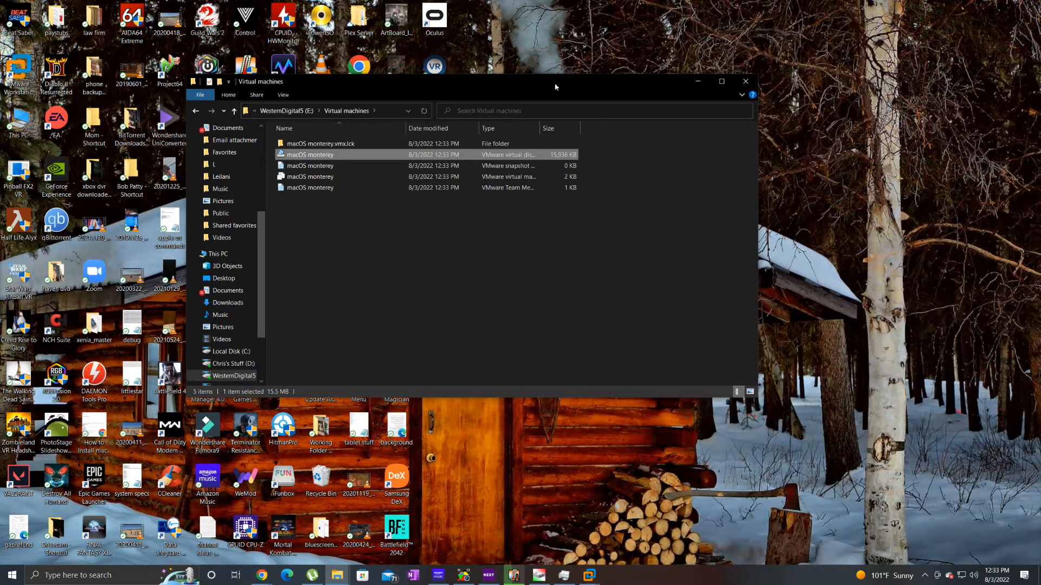
pyautogui.moveTo(557, 85); pyautogui.dragTo(574, 83)
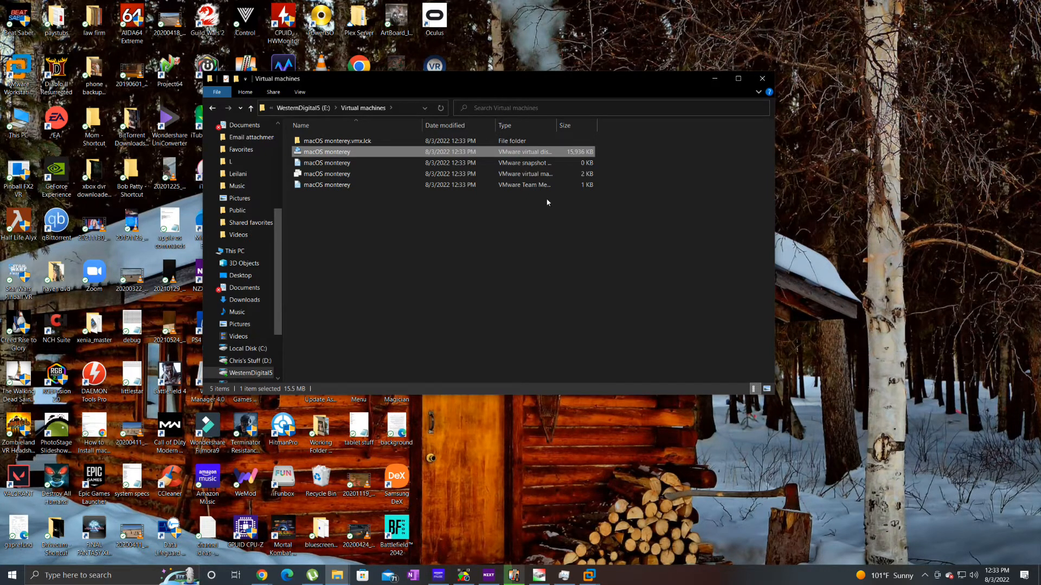
pyautogui.rightClick(364, 152)
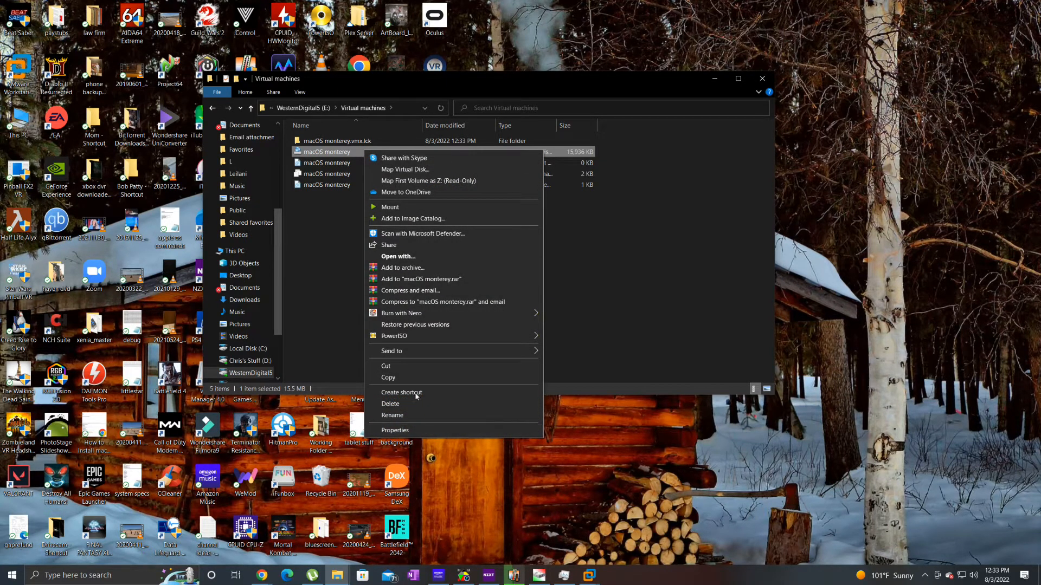
pyautogui.click(423, 258)
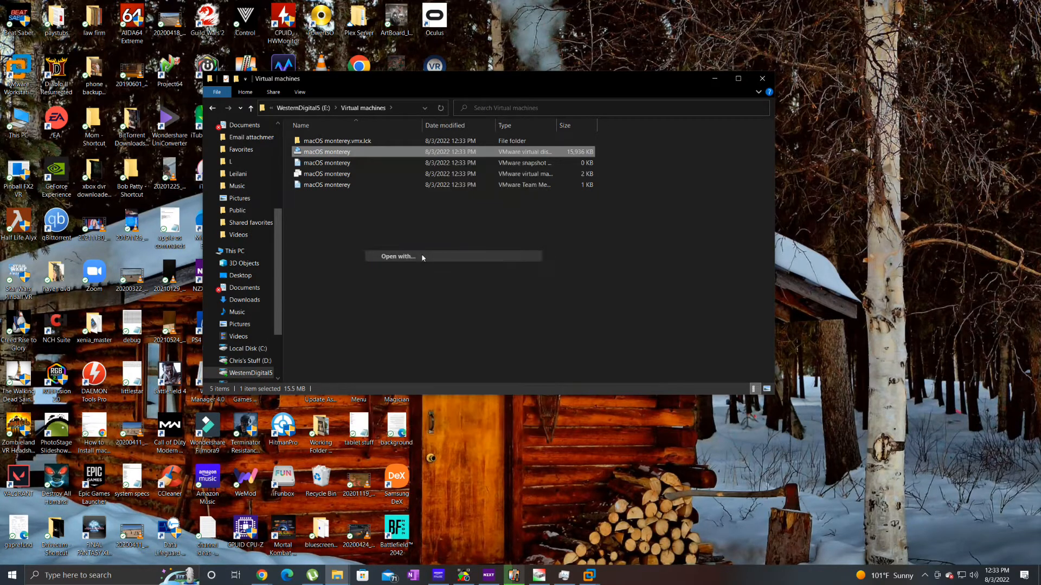
pyautogui.click(471, 194)
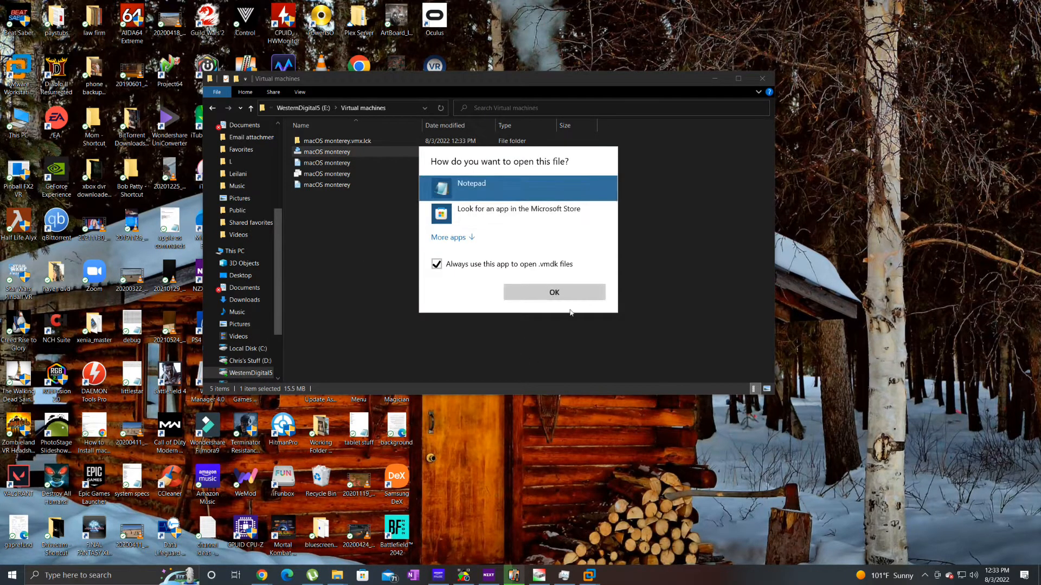
pyautogui.click(554, 292)
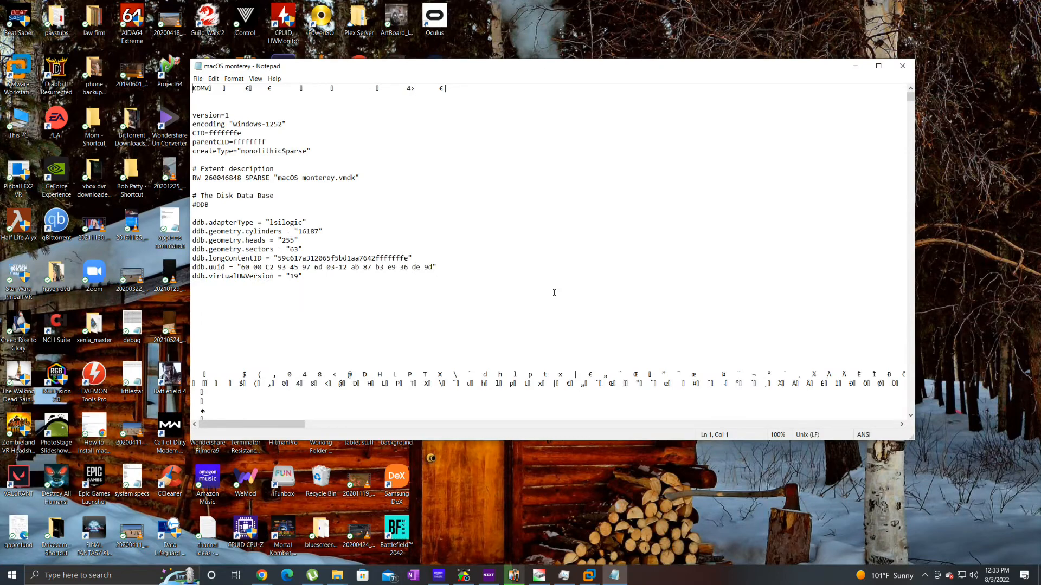
pyautogui.scroll(-8, 557, 294)
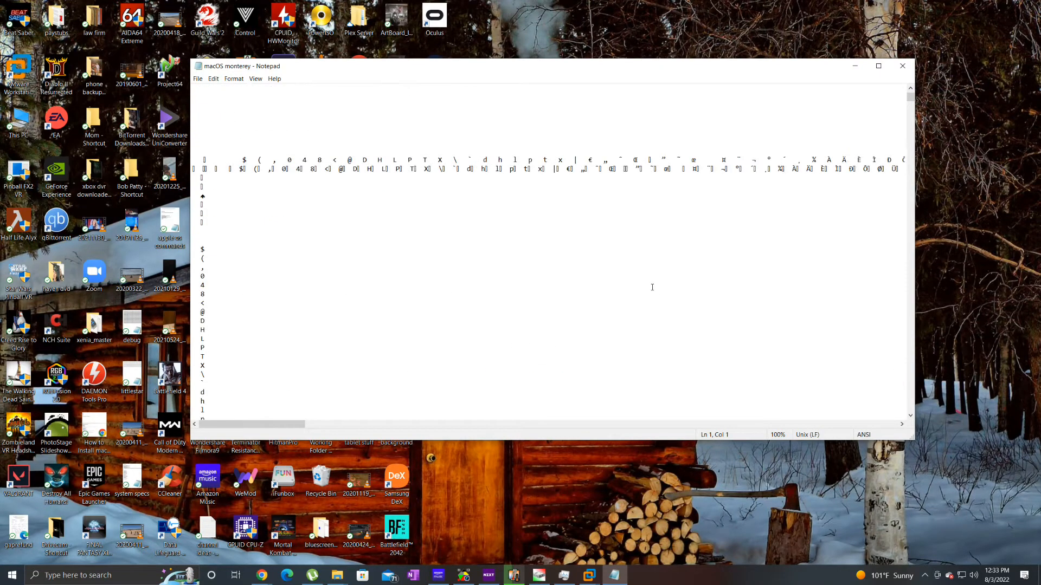
pyautogui.click(903, 67)
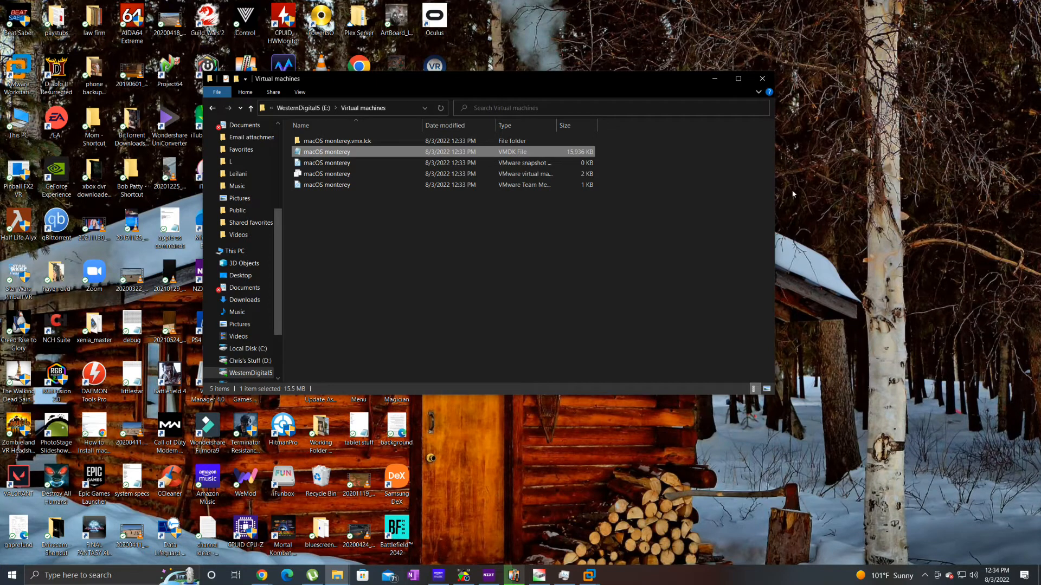
# - Check the file type in the properties of the macOS monterey virtual machine configuration file, then close them
pyautogui.click(384, 173)
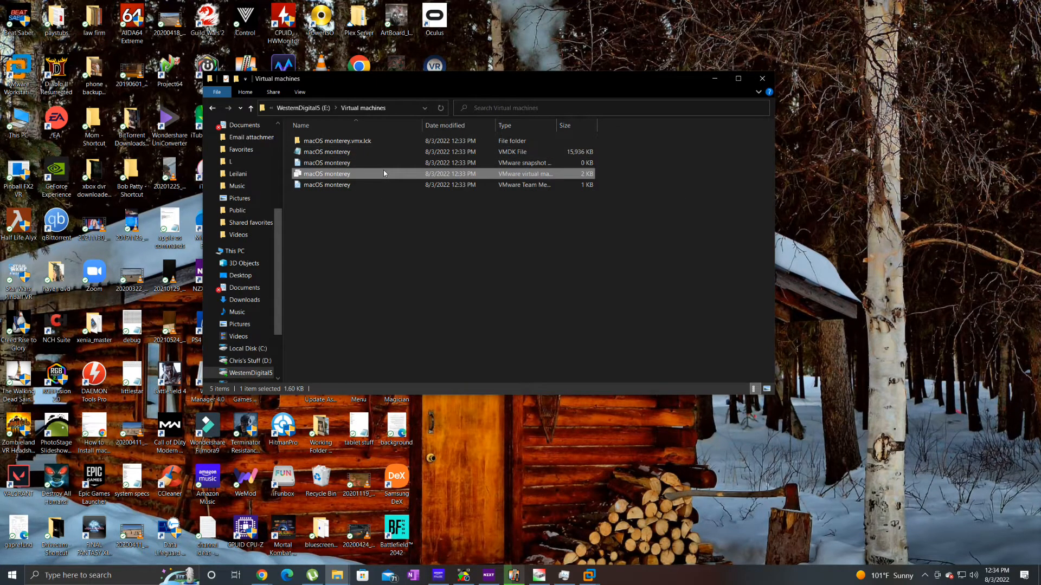
pyautogui.rightClick(384, 173)
pyautogui.click(434, 410)
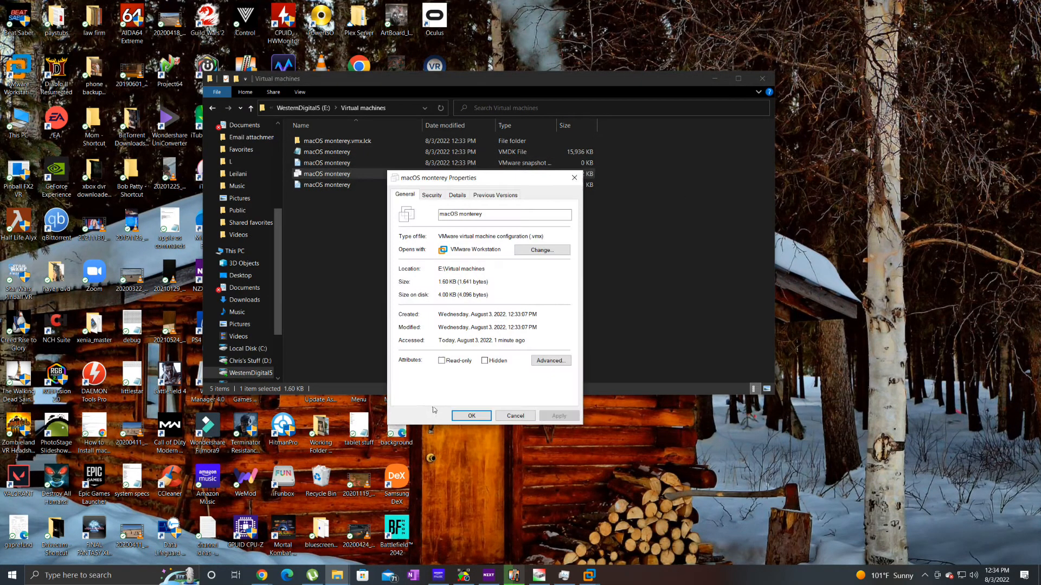
pyautogui.click(524, 416)
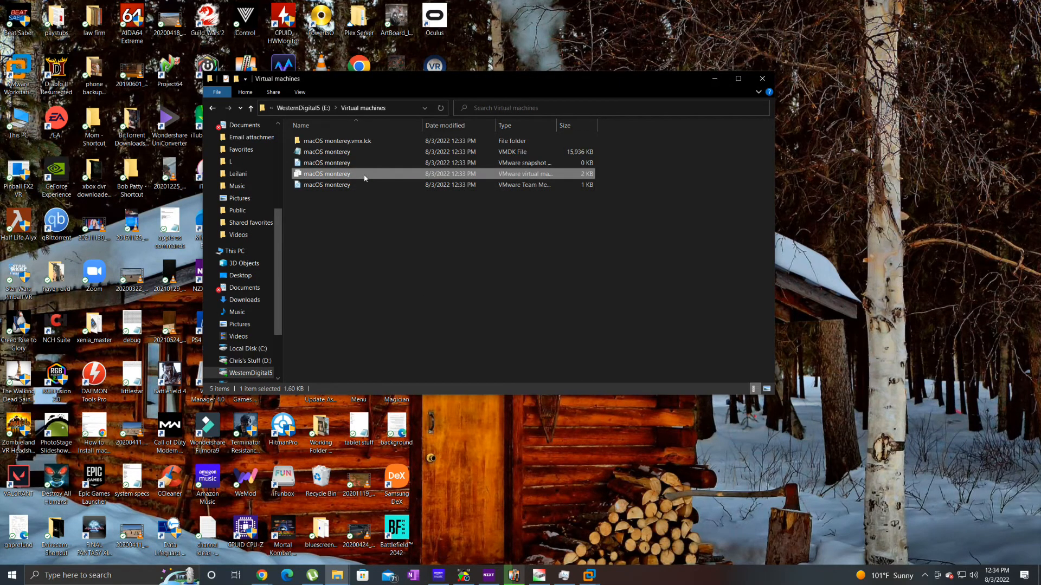
# - Open the macOS monterey configuration (.vmx) file in Notepad and start a new line after the floppy0.present entry
pyautogui.rightClick(364, 175)
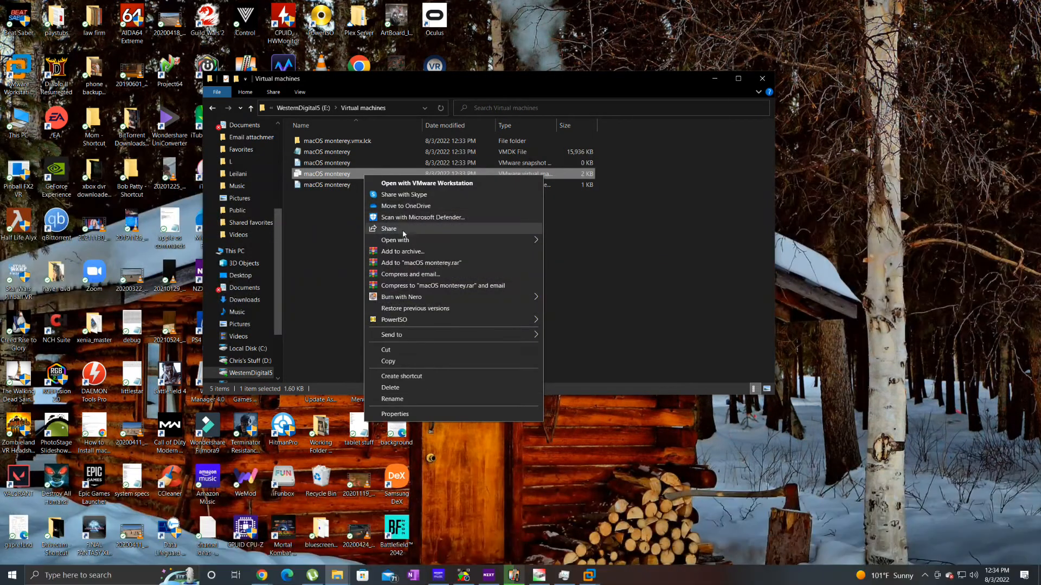
pyautogui.moveTo(406, 244)
pyautogui.click(570, 241)
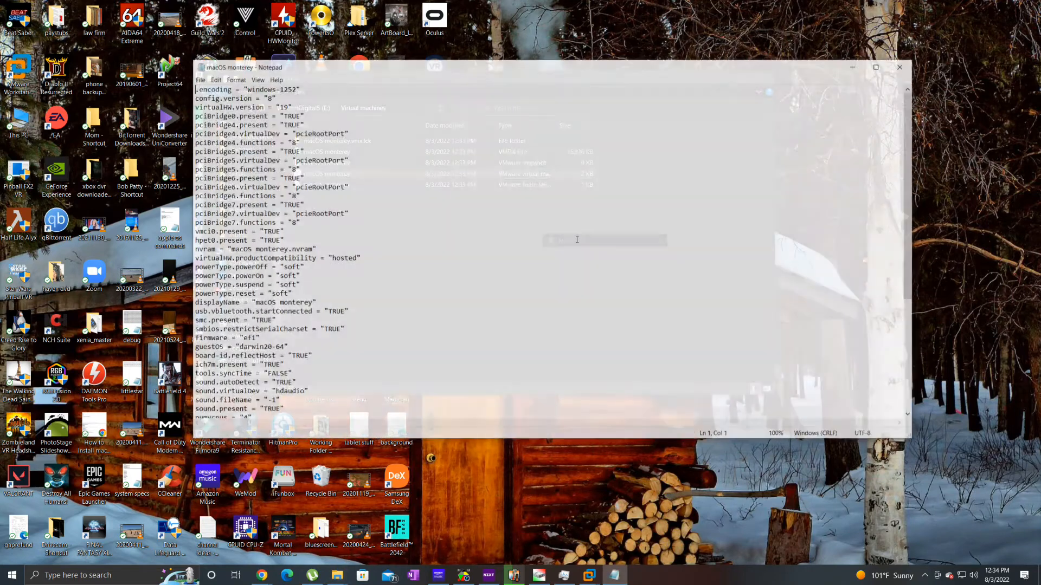
pyautogui.click(373, 401)
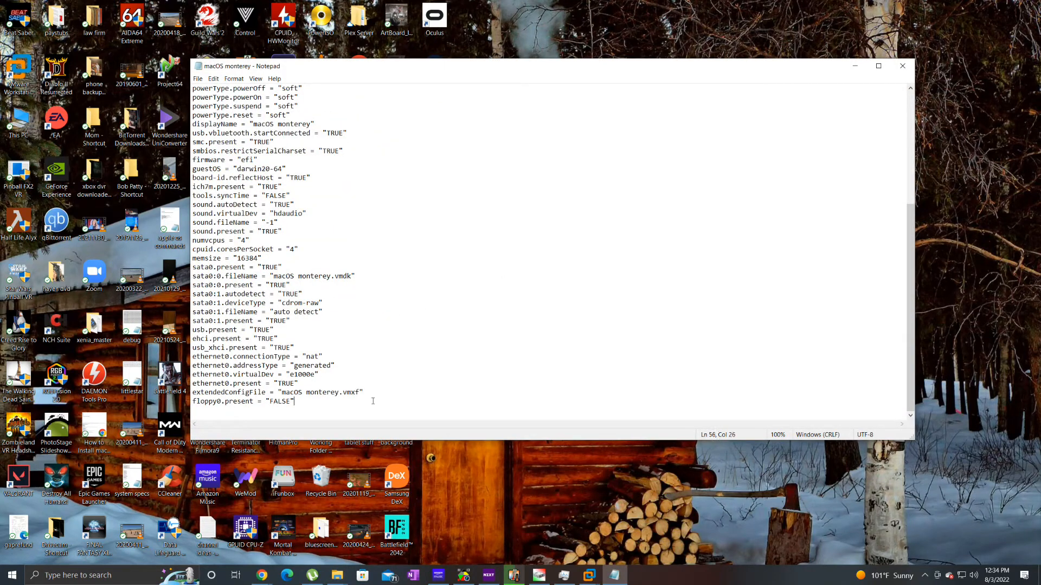
pyautogui.press('Return')
pyautogui.write('SMC.version+=')
pyautogui.write('"')
pyautogui.press('BackSpace')
pyautogui.press('BackSpace')
pyautogui.press('BackSpace')
pyautogui.press('BackSpace')
pyautogui.press('BackSpace')
pyautogui.press('BackSpace')
pyautogui.press('BackSpace')
pyautogui.press('BackSpace')
pyautogui.press('BackSpace')
pyautogui.press('BackSpace')
pyautogui.press('BackSpace')
pyautogui.press('BackSpace')
pyautogui.press('BackSpace')
pyautogui.press('BackSpace')
pyautogui.press('BackSpace')
# - Add the line SMC.version = "0" below the floppy0.present entry and save the configuration file
pyautogui.hotkey('alt', 'Tab')
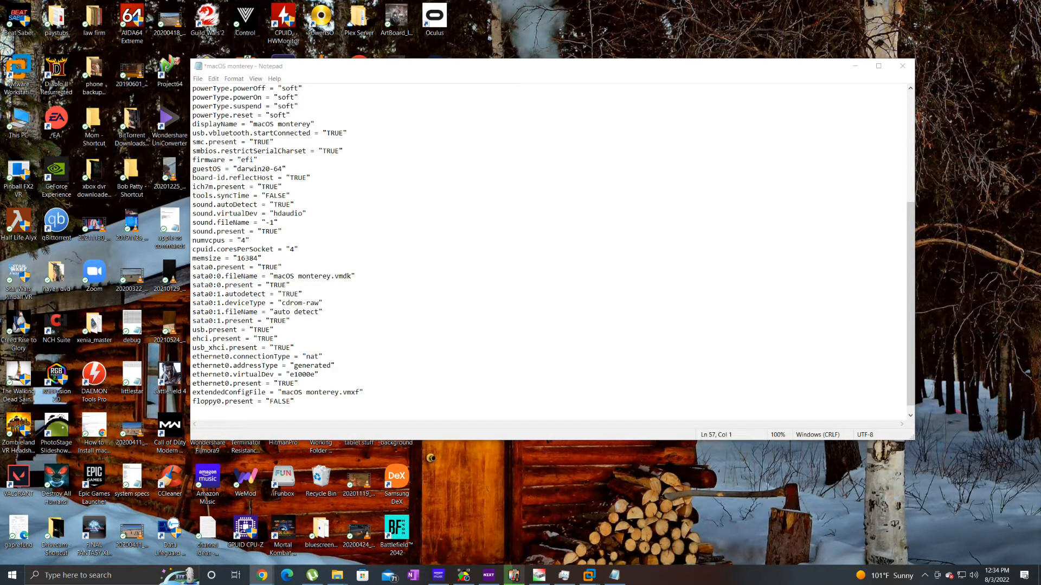
pyautogui.rightClick(210, 409)
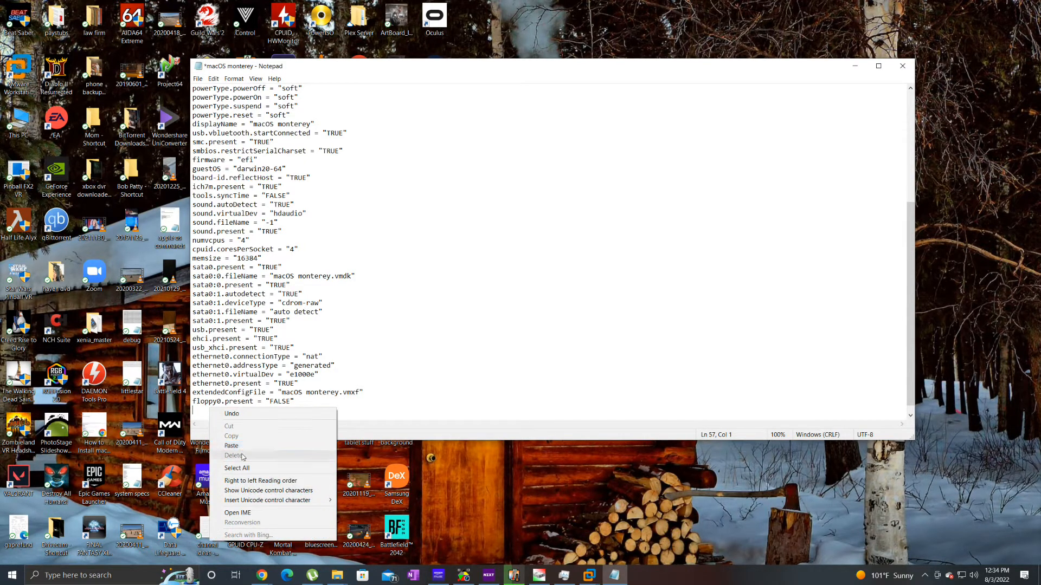
pyautogui.click(231, 445)
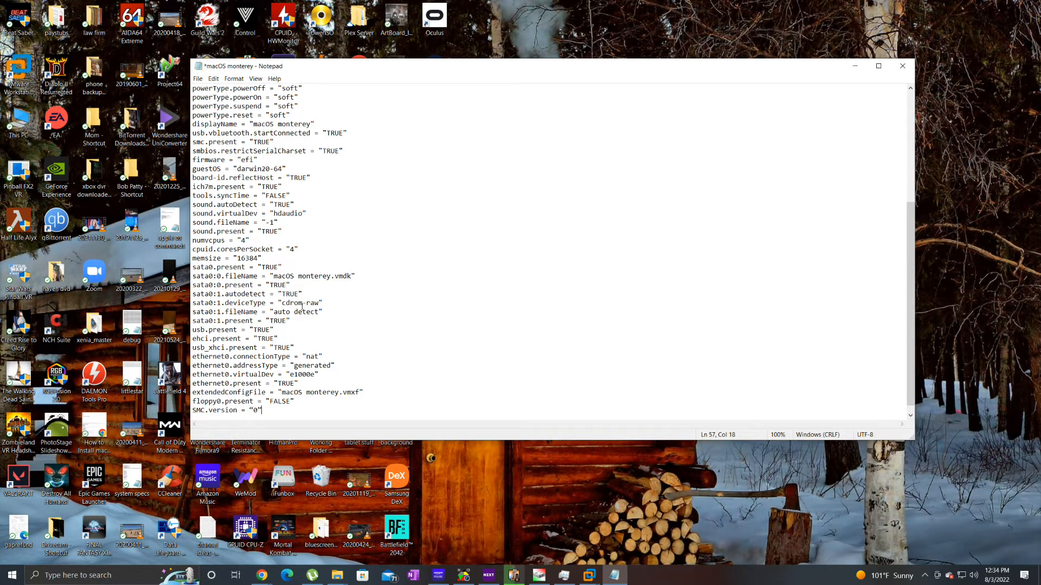
pyautogui.click(198, 79)
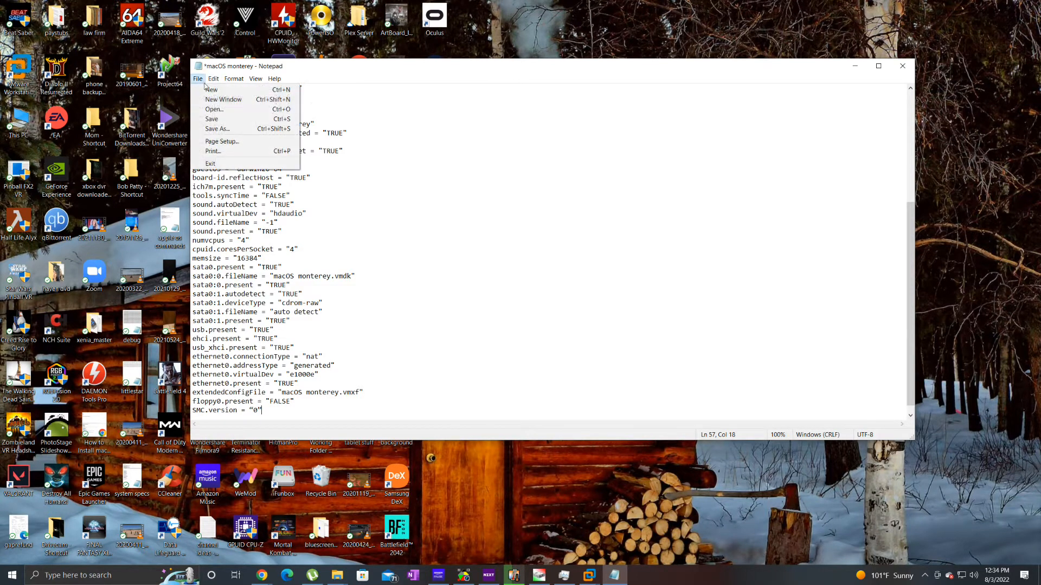
pyautogui.click(223, 118)
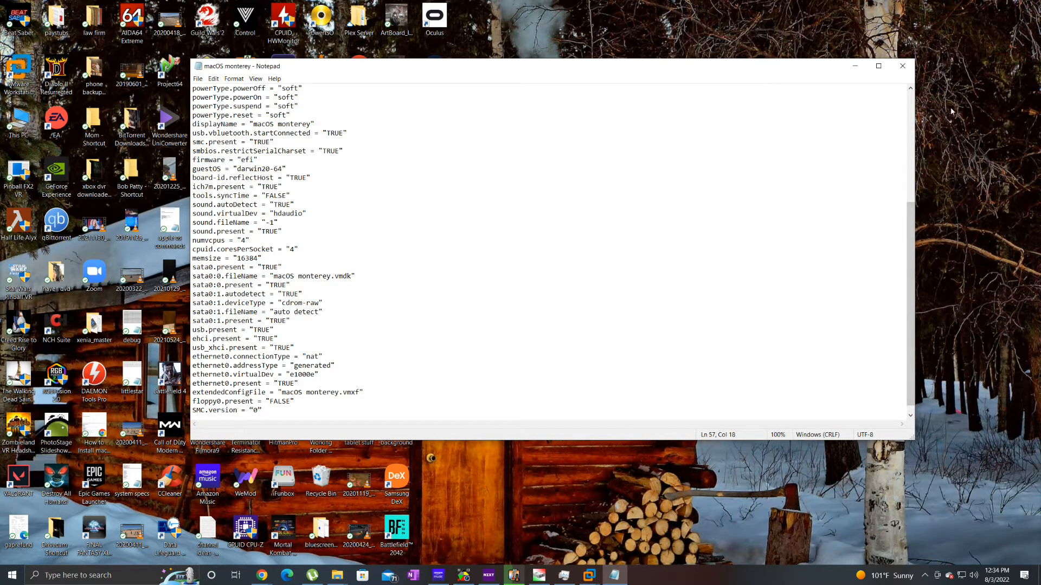
# - Close the configuration file and the Virtual machines folder, and switch back to VMware Workstation
pyautogui.click(903, 66)
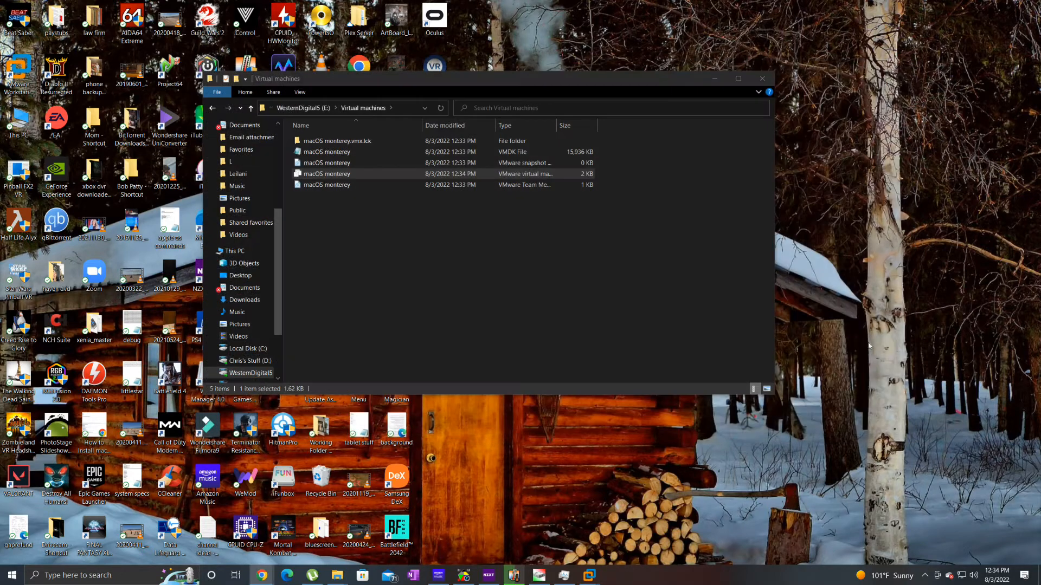
pyautogui.click(762, 79)
pyautogui.moveTo(590, 575)
pyautogui.click(636, 513)
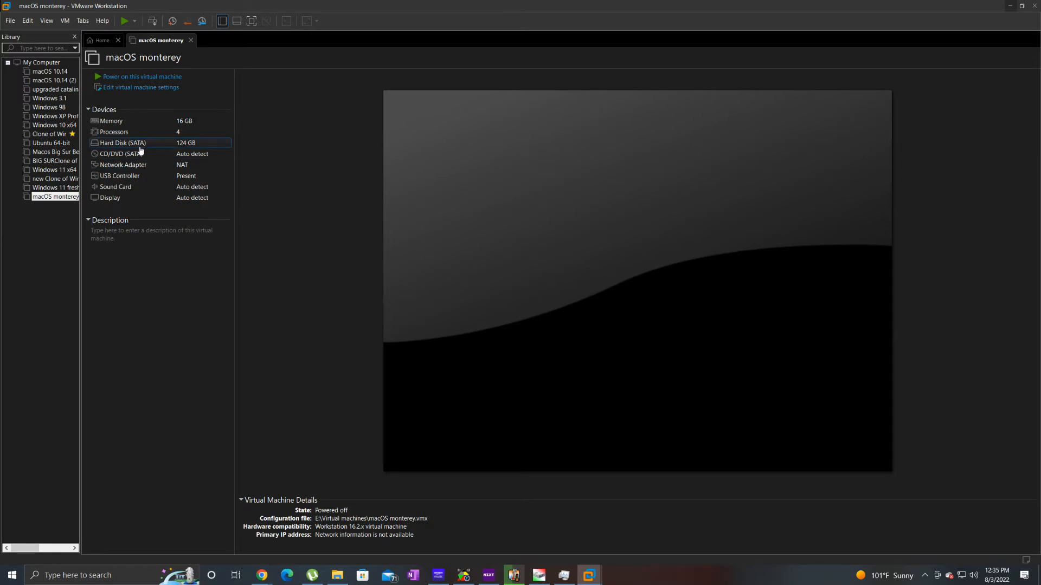
# - Open the macOS monterey virtual machine's settings and switch its CD/DVD drive to an ISO image file, browsing for the image
pyautogui.rightClick(64, 198)
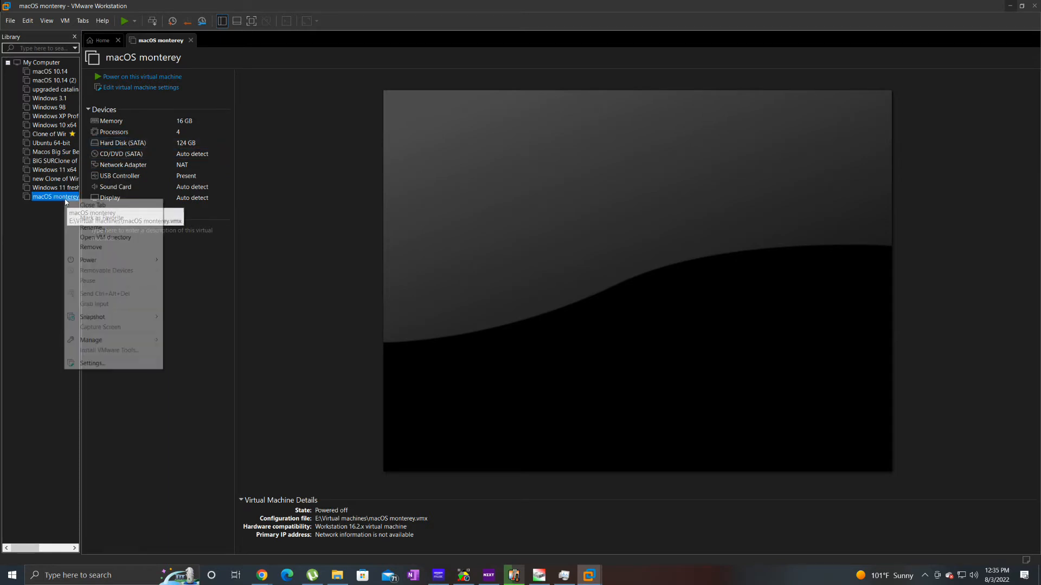
pyautogui.click(103, 362)
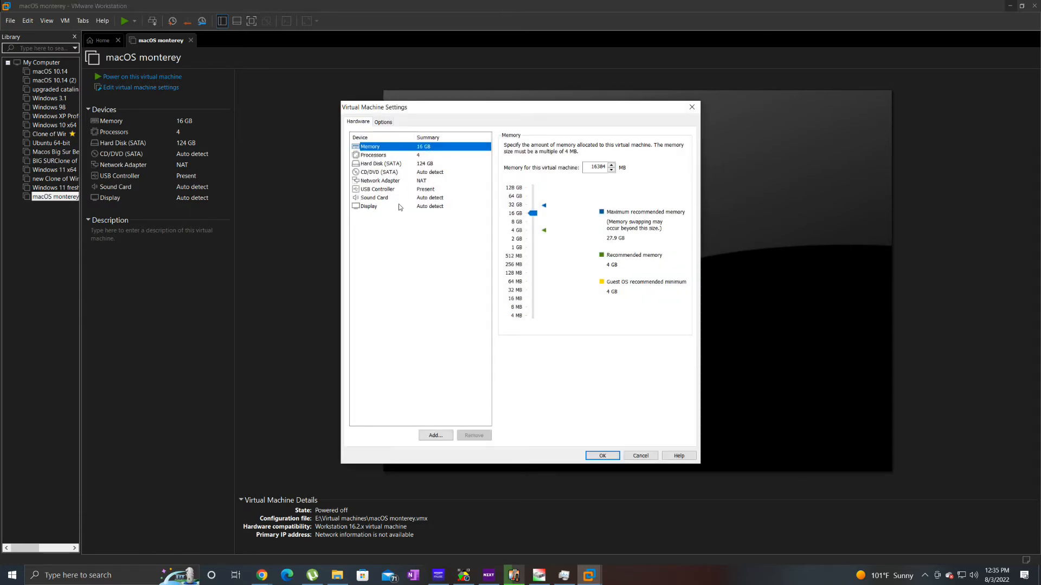
pyautogui.click(382, 173)
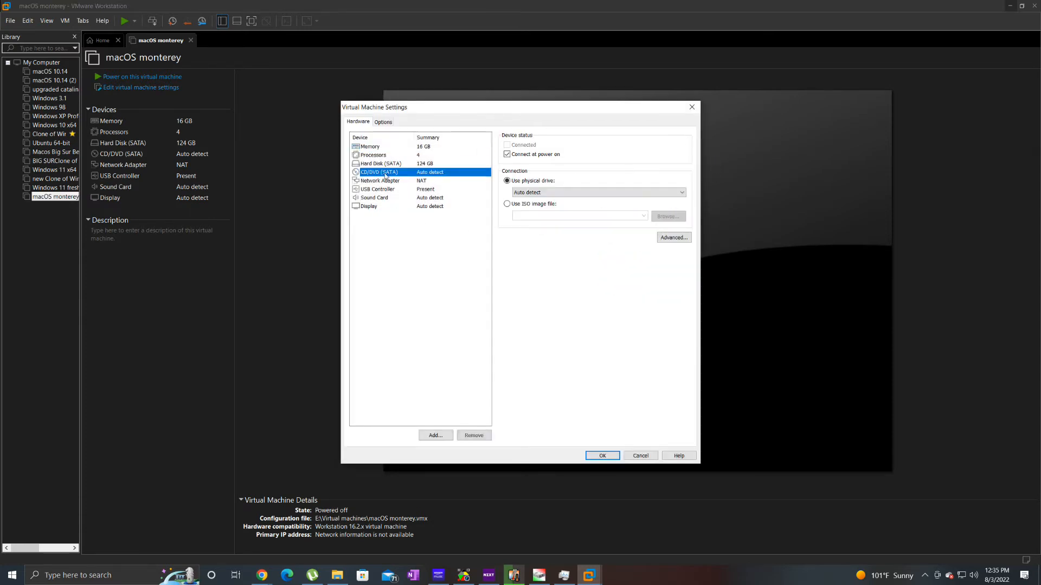
pyautogui.click(506, 204)
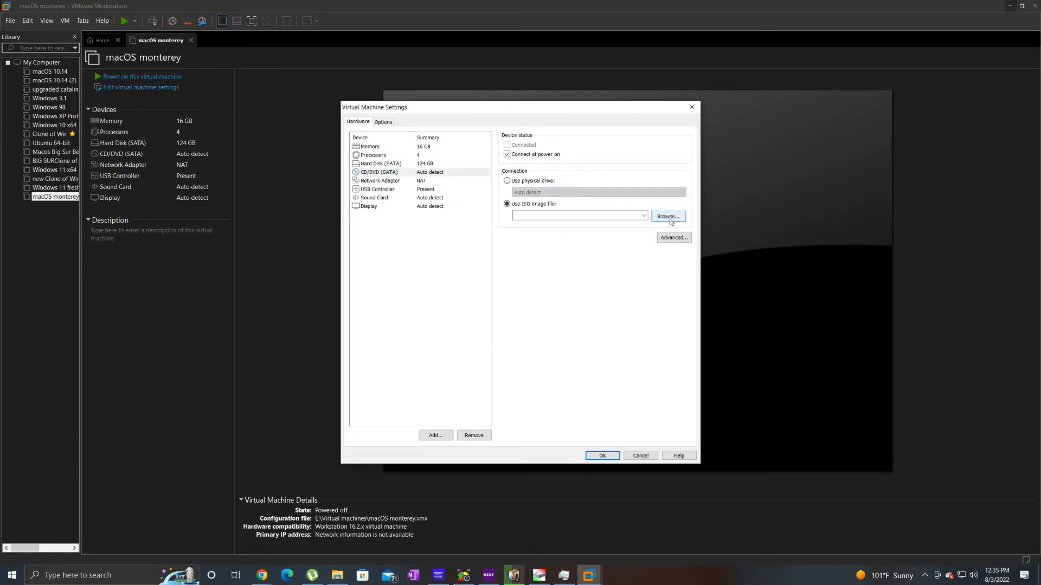
pyautogui.click(668, 217)
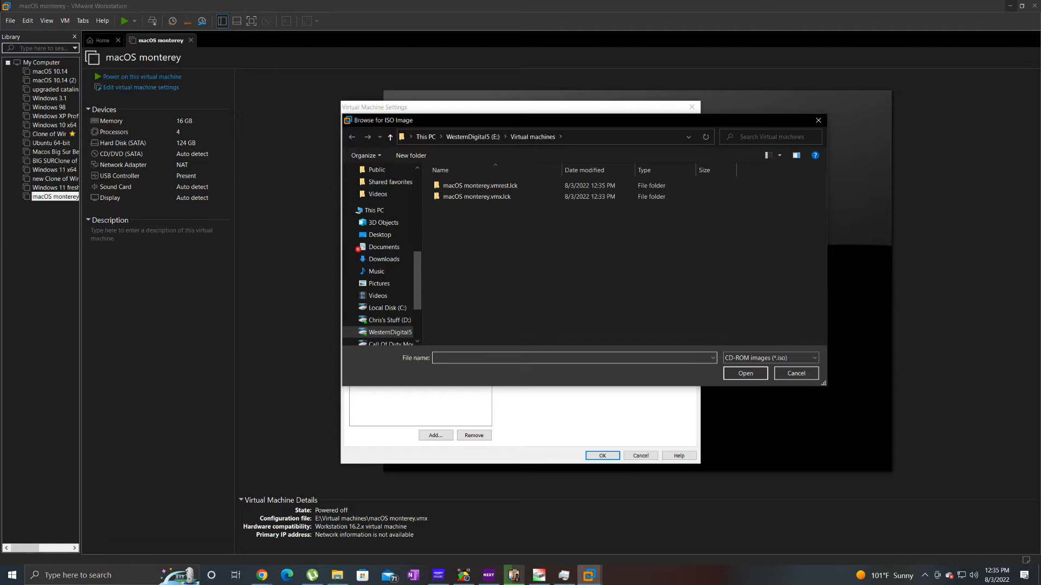
pyautogui.hotkey('alt', 'Tab')
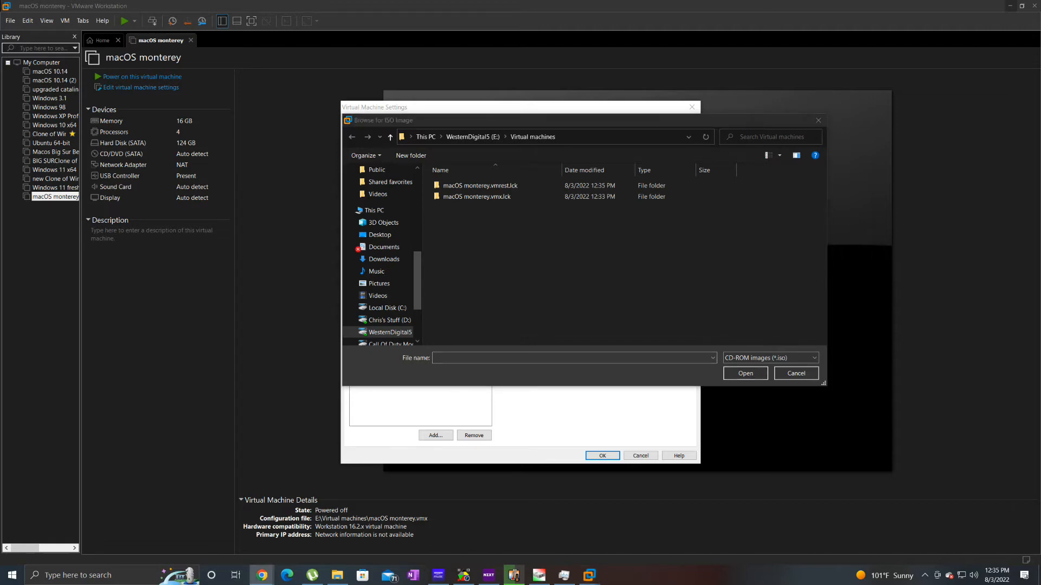
pyautogui.hotkey('alt', 'Tab')
pyautogui.moveTo(392, 84); pyautogui.dragTo(1040, 190)
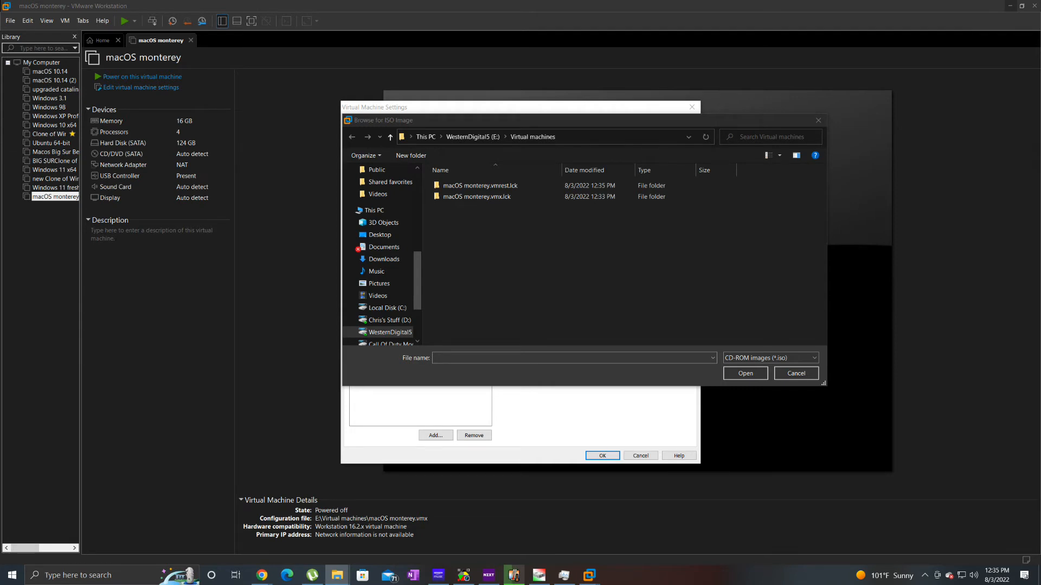
pyautogui.hotkey('alt', 'Tab')
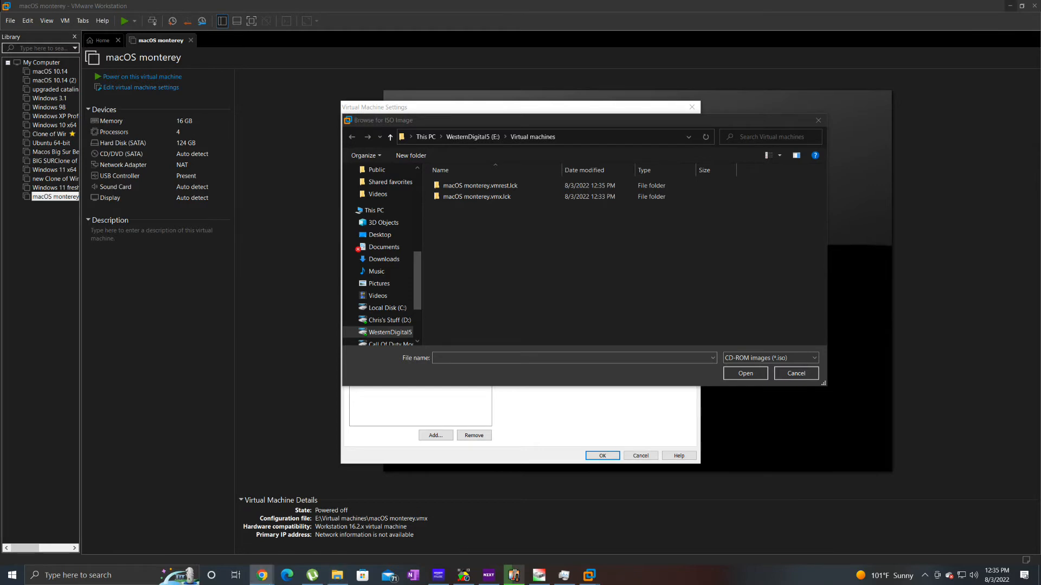
pyautogui.hotkey('alt', 'Tab')
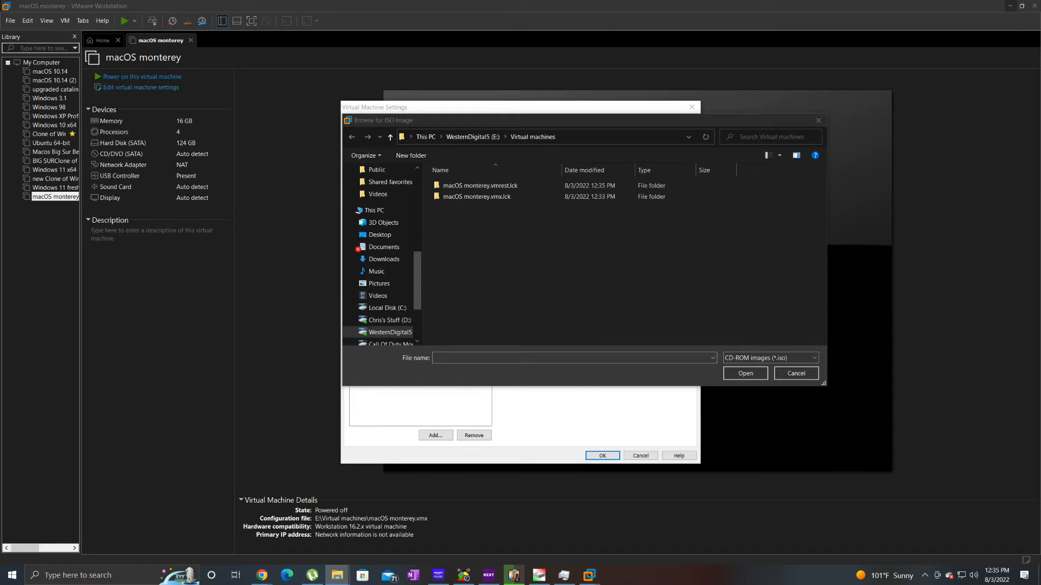
# - Choose the macOS 12- 21A5248p ISO from the Downloads folder on drive E: and confirm the virtual machine settings
pyautogui.click(403, 338)
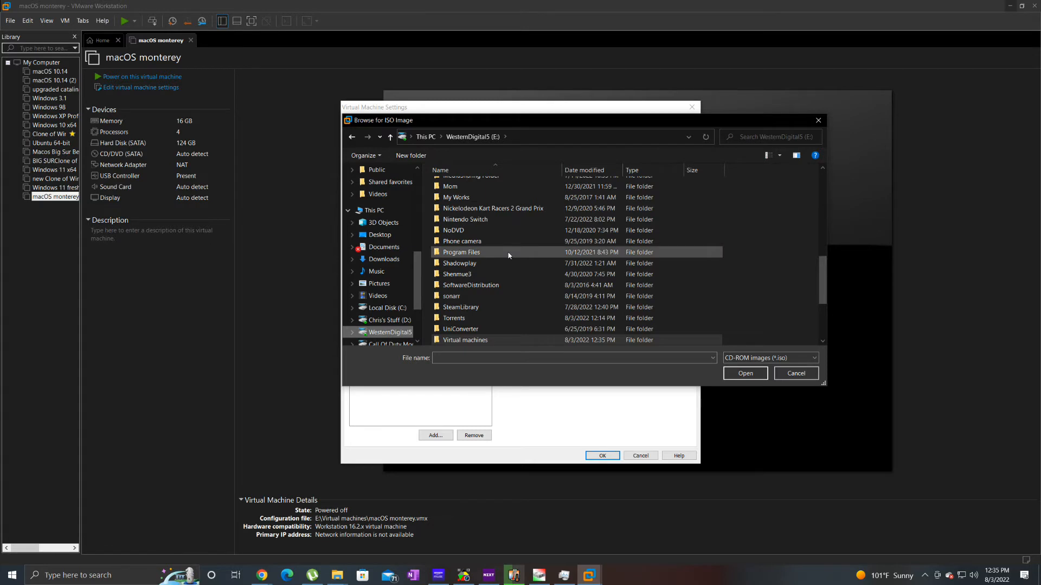
pyautogui.scroll(10, 510, 252)
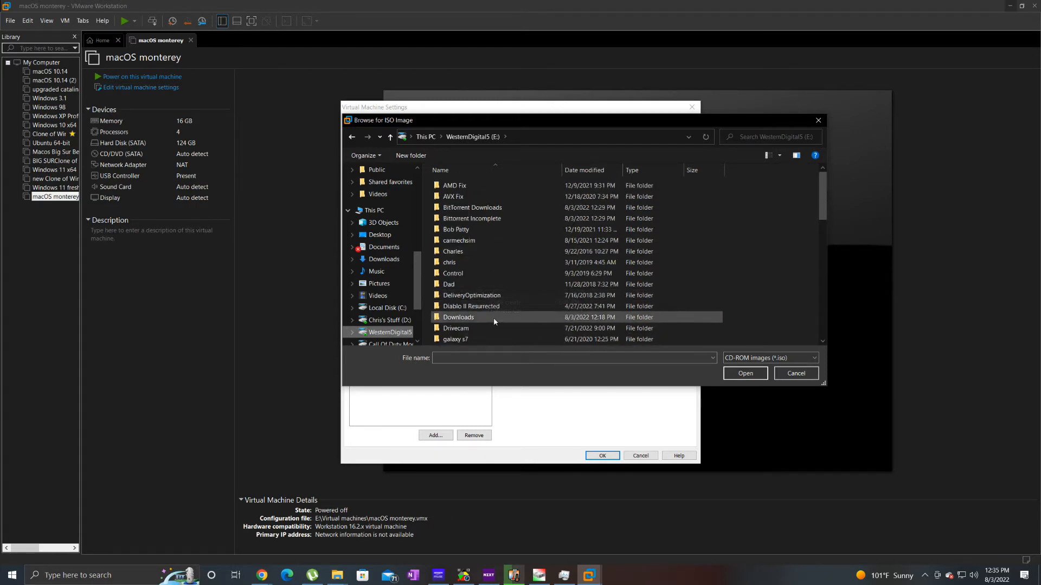
pyautogui.doubleClick(458, 317)
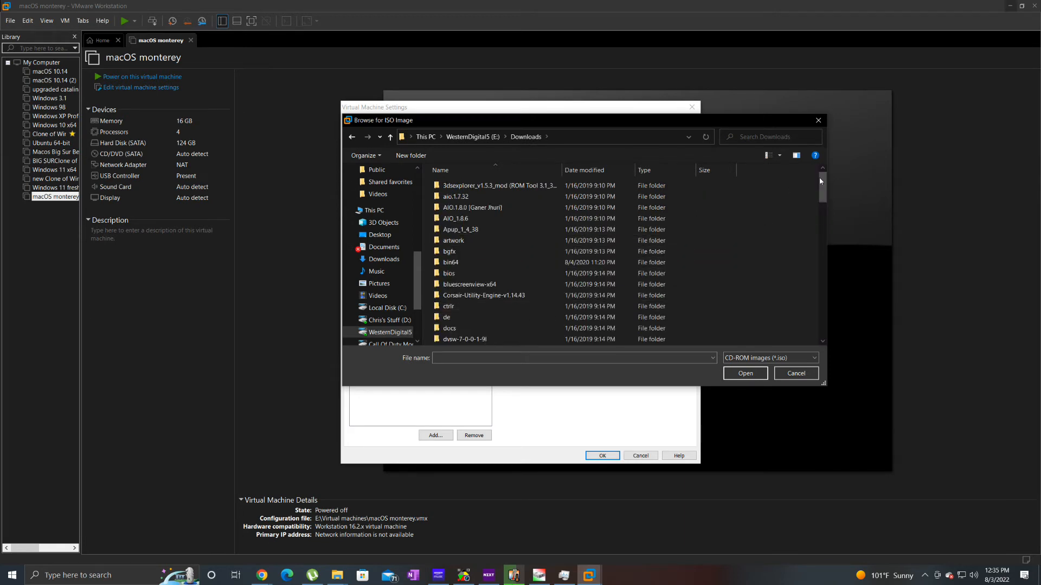
pyautogui.moveTo(821, 178); pyautogui.dragTo(824, 324)
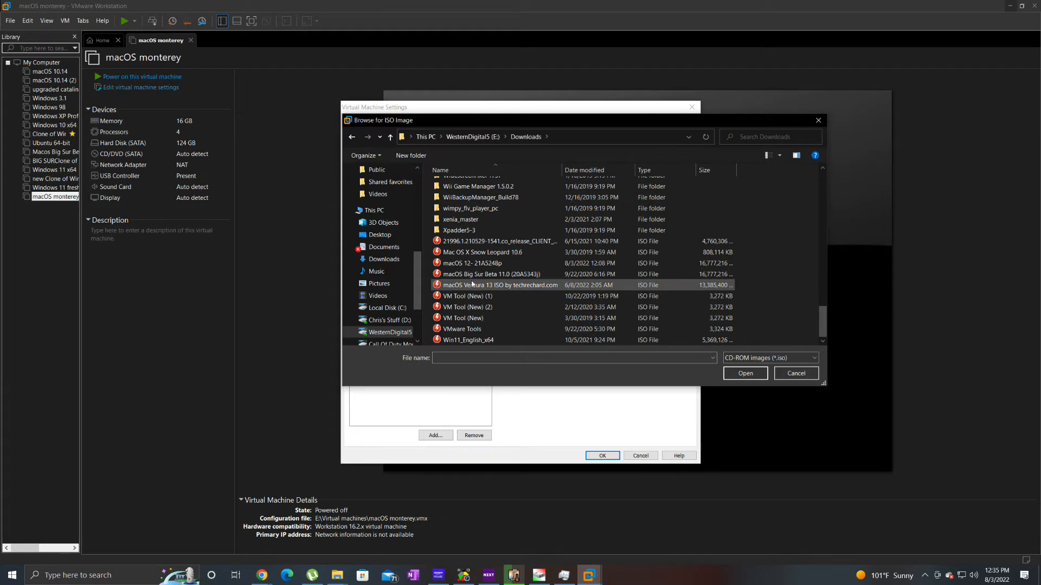
pyautogui.click(472, 265)
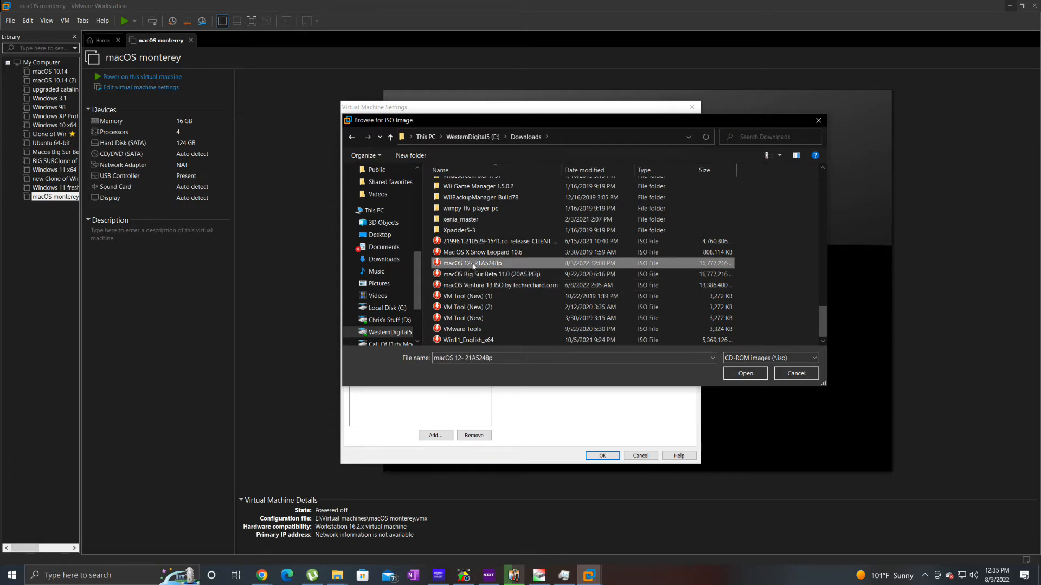
pyautogui.click(741, 373)
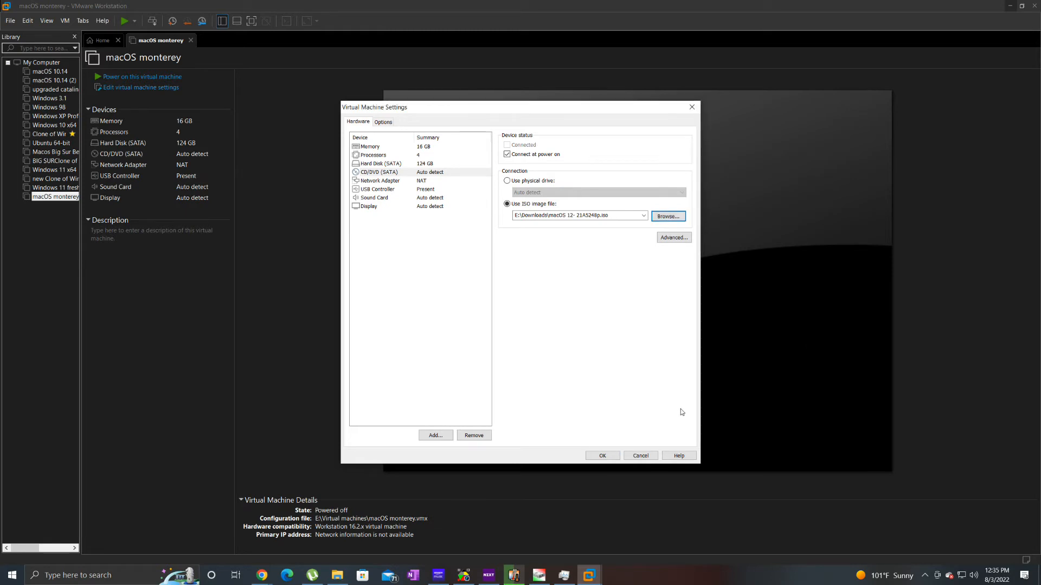
pyautogui.click(603, 456)
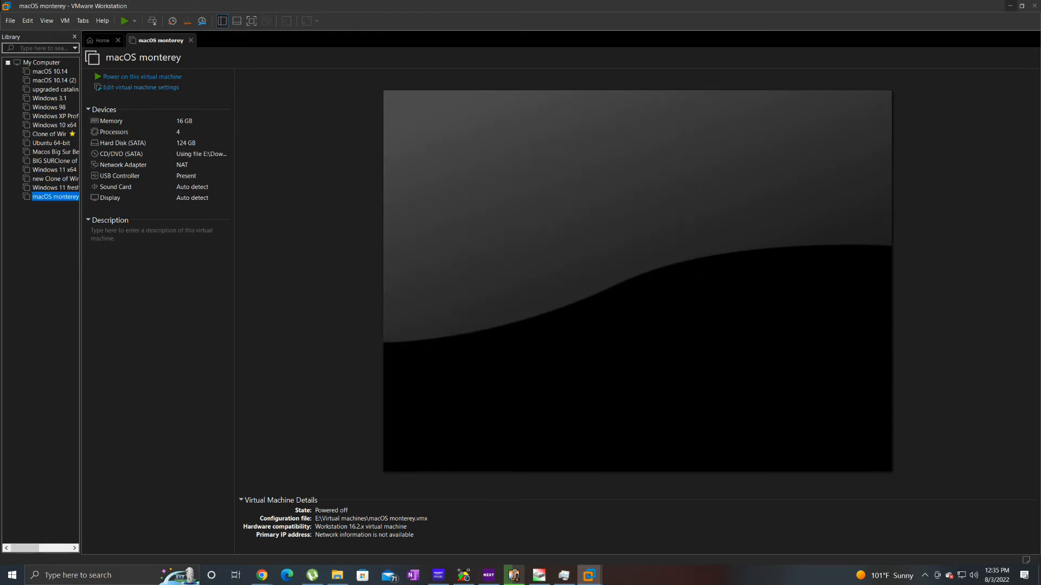
# - Power on the macOS monterey virtual machine and choose English as the setup language
pyautogui.click(124, 21)
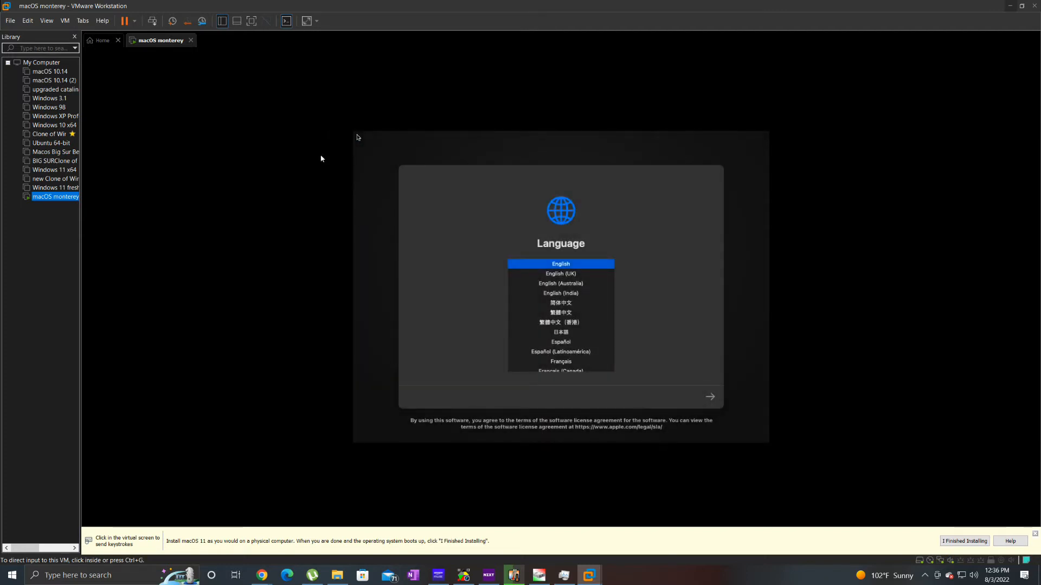
pyautogui.click(573, 266)
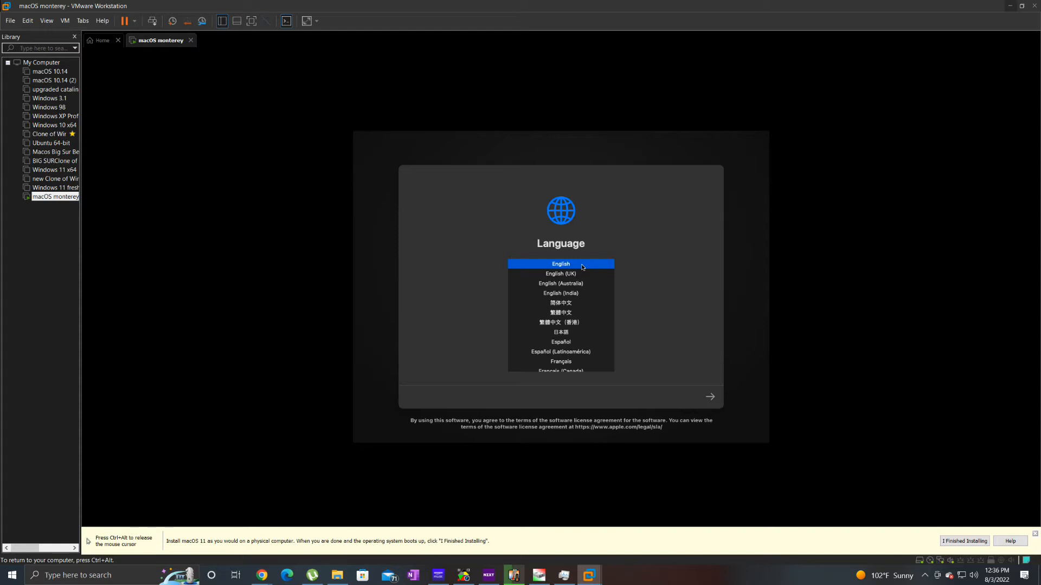
pyautogui.click(714, 403)
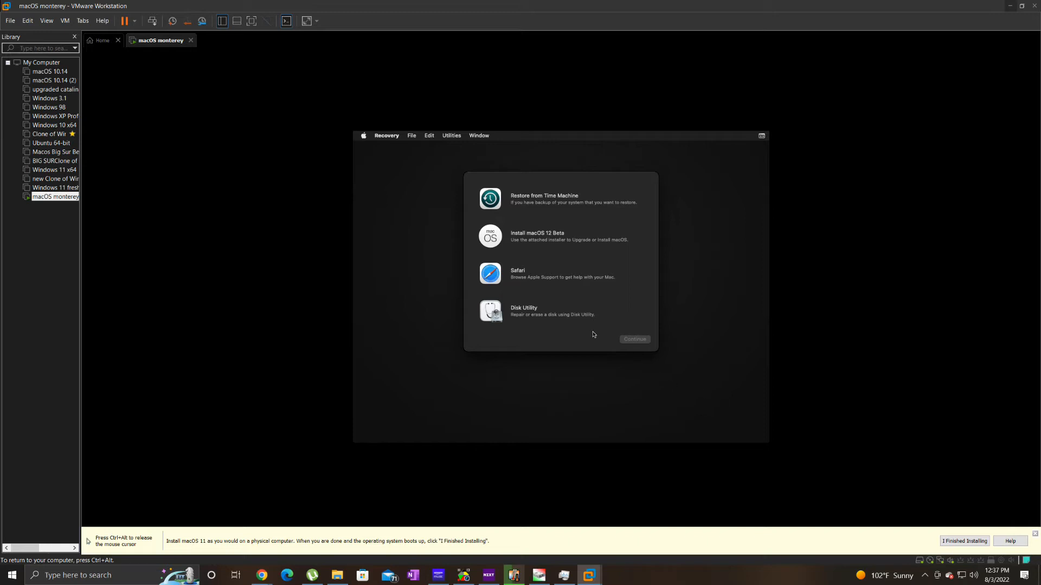
# - Try to install macOS 12 Beta from Recovery, agreeing to the software license and proceeding to disk selection
pyautogui.click(554, 236)
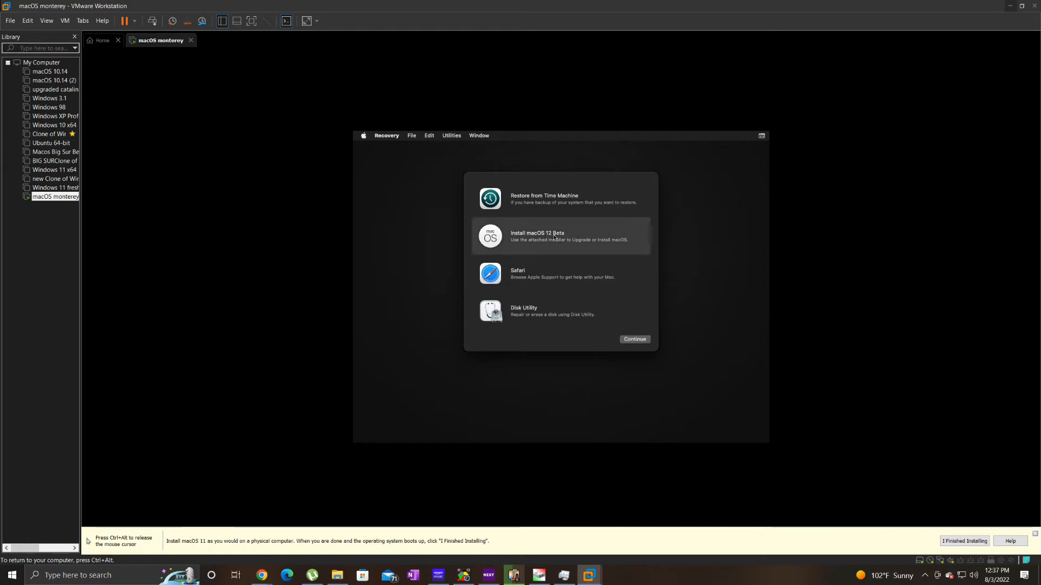
pyautogui.click(635, 340)
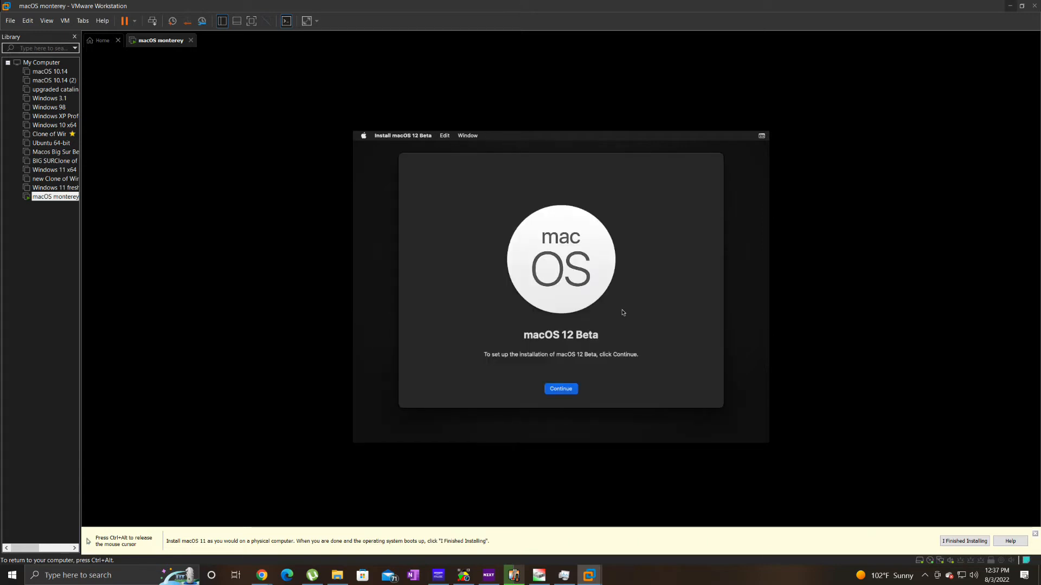
pyautogui.click(576, 390)
pyautogui.click(582, 389)
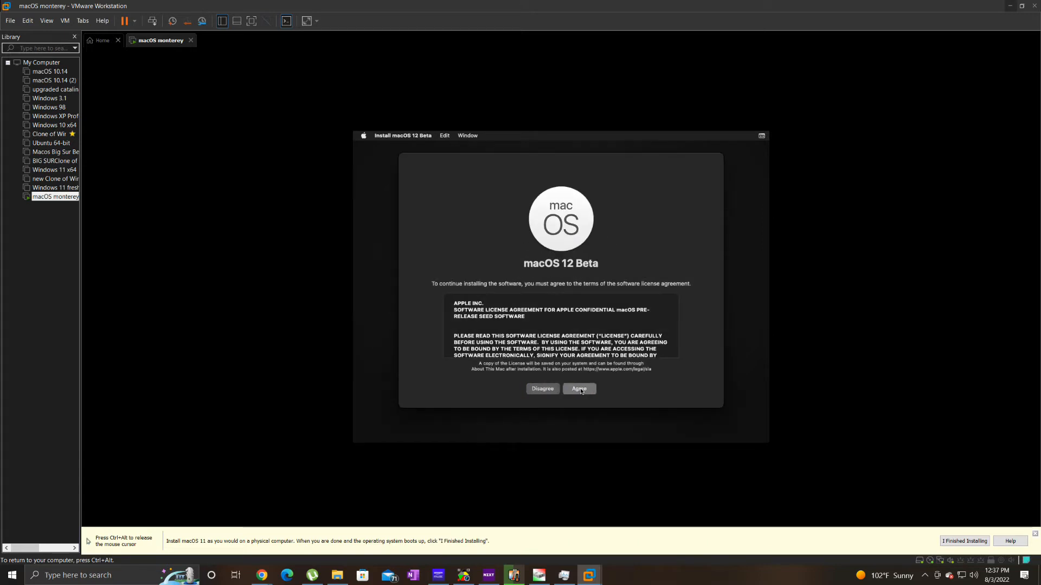
pyautogui.click(582, 312)
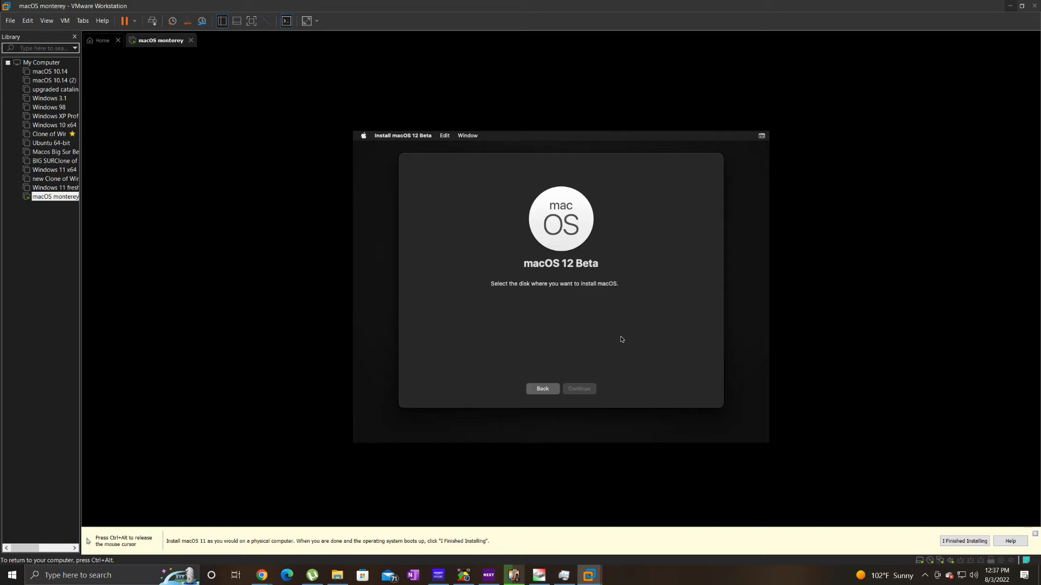
# - Back out of the disk selection and license pages, and quit the macOS installer to return to Recovery
pyautogui.click(542, 384)
pyautogui.click(578, 390)
pyautogui.click(533, 390)
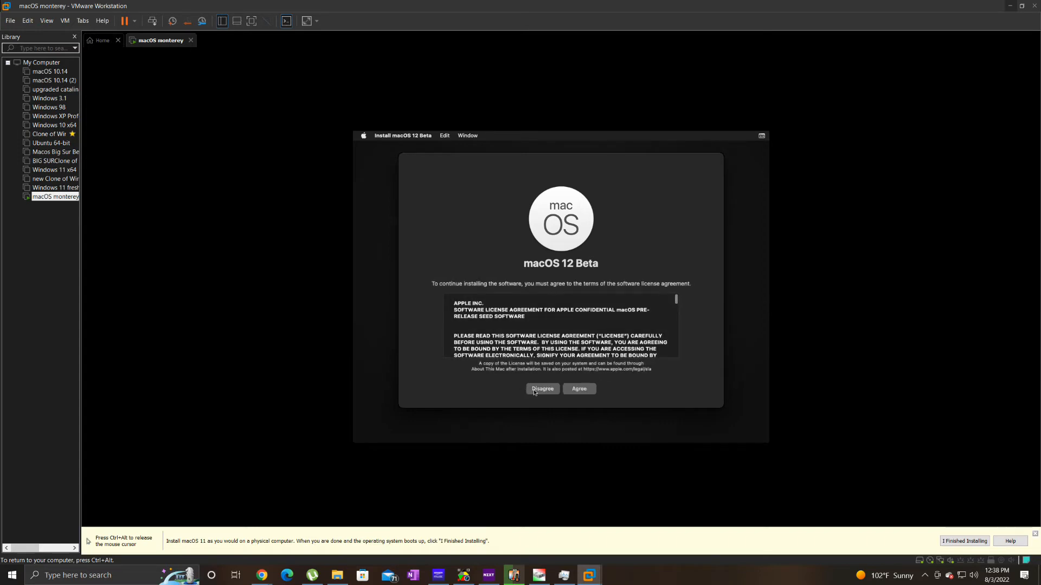
pyautogui.click(537, 389)
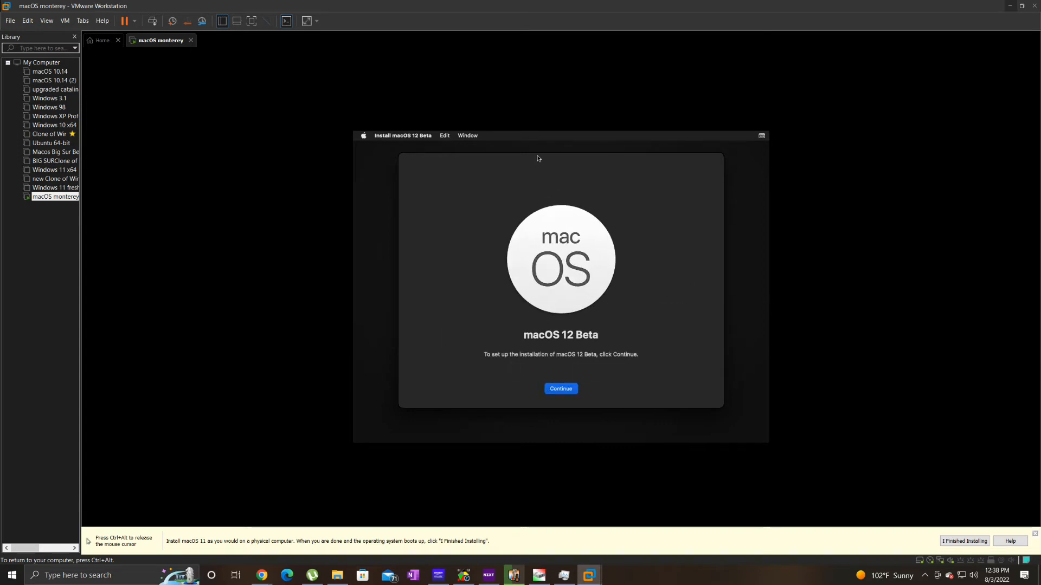
pyautogui.click(414, 140)
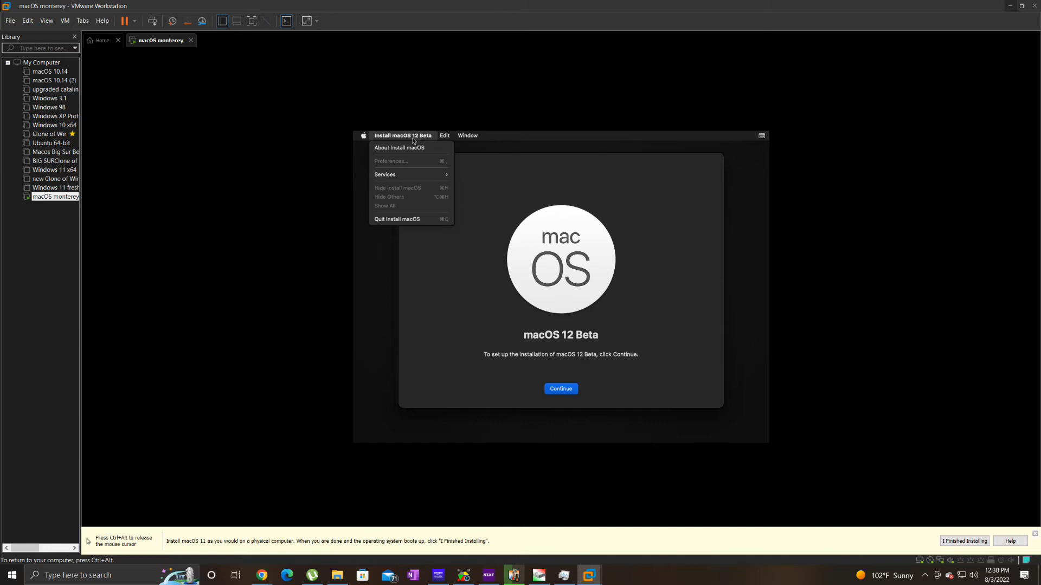
pyautogui.click(418, 221)
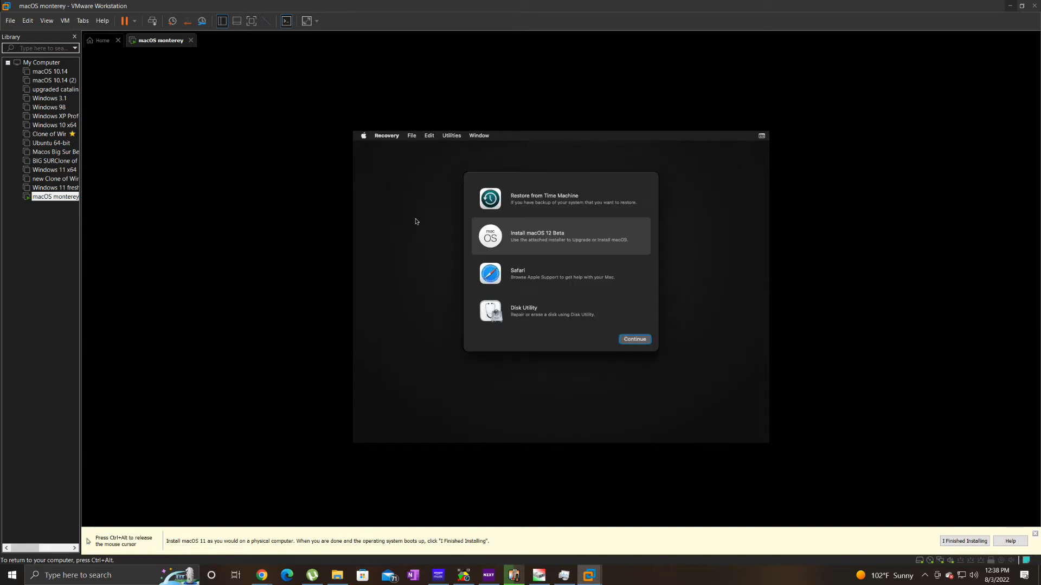
# - Launch Disk Utility from the macOS Recovery options
pyautogui.click(547, 314)
pyautogui.click(629, 343)
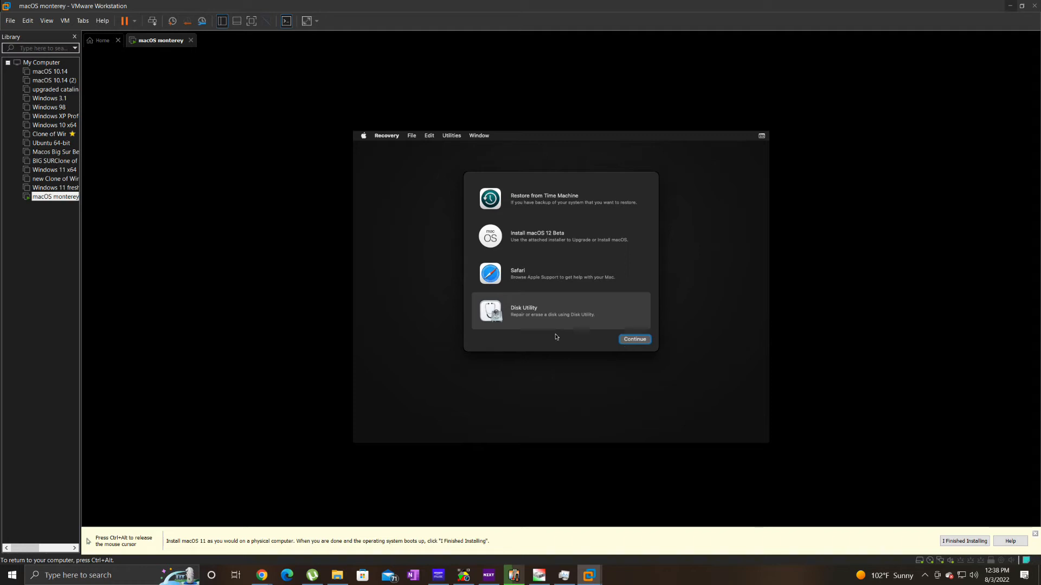
# - Erase the VMware Virtual SATA Hard Drive Media in Disk Utility as "macos monterey" with APFS format and GUID Partition Map scheme
pyautogui.click(628, 341)
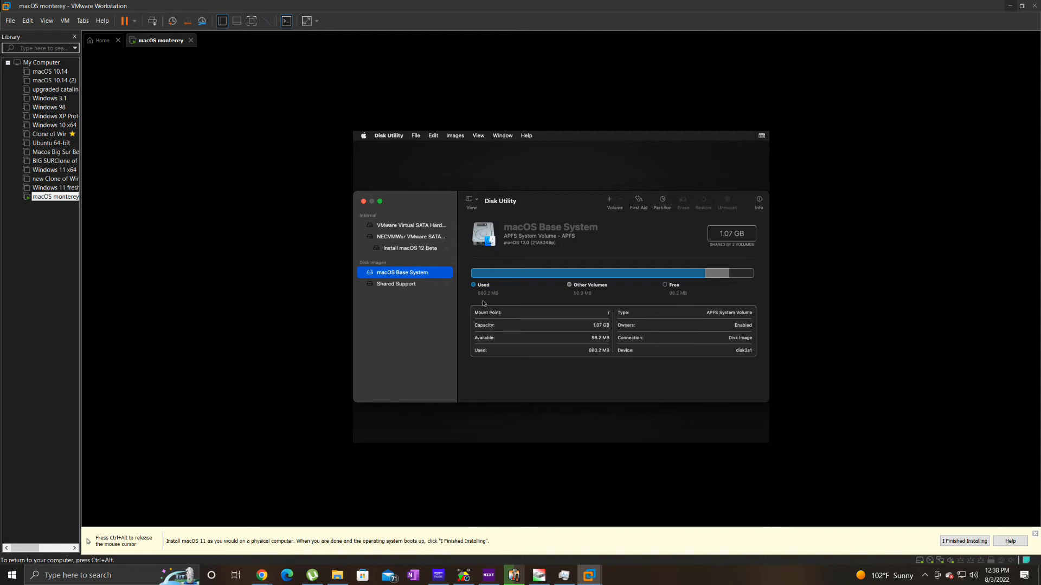
pyautogui.click(408, 227)
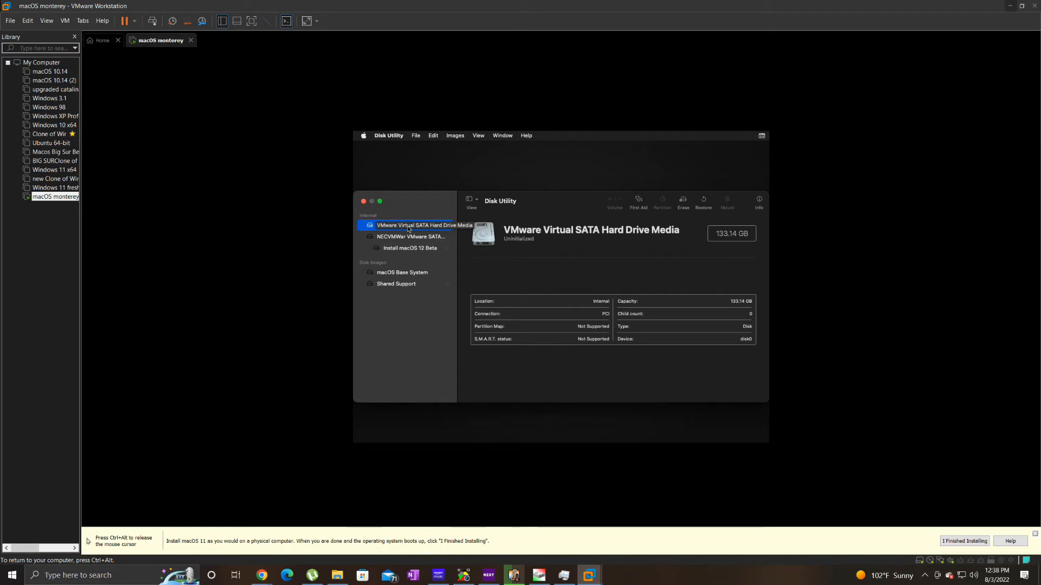
pyautogui.click(685, 203)
pyautogui.click(559, 294)
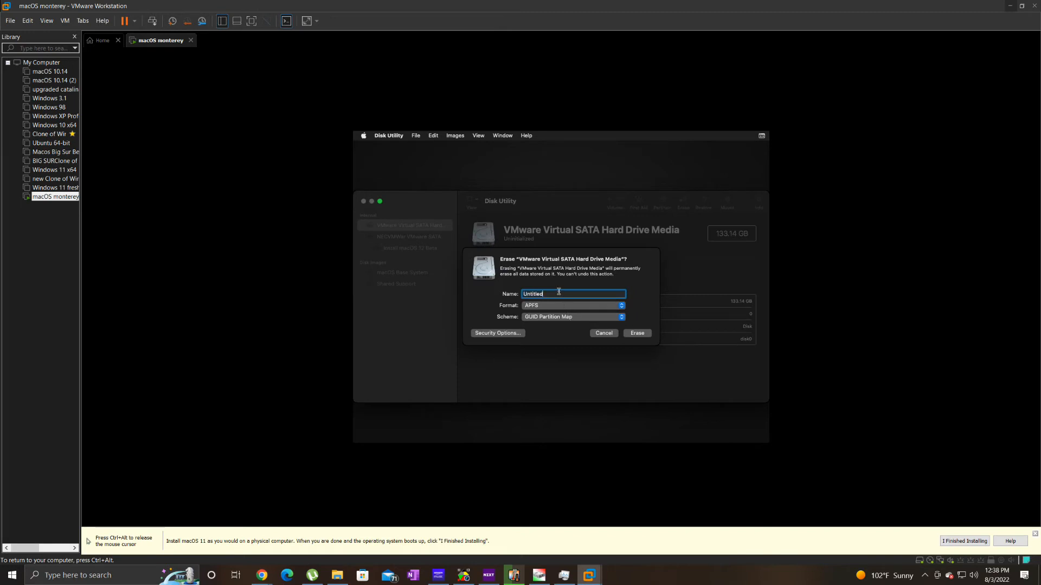
pyautogui.press('BackSpace')
pyautogui.press('BackSpace')
pyautogui.press('BackSpace')
pyautogui.press('BackSpace')
pyautogui.press('BackSpace')
pyautogui.press('BackSpace')
pyautogui.press('BackSpace')
pyautogui.press('BackSpace')
pyautogui.write('macos monterey')
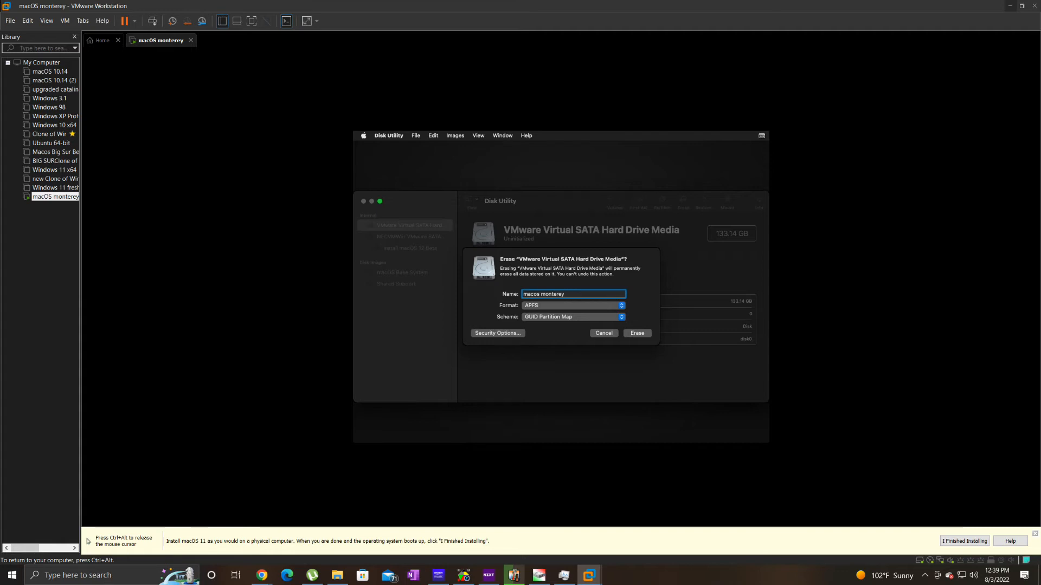
pyautogui.click(640, 337)
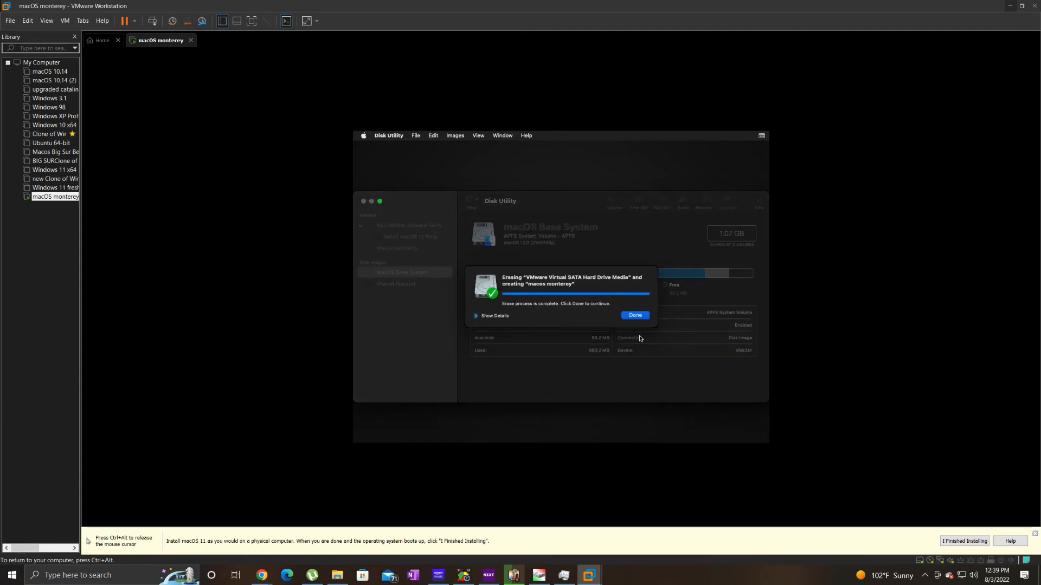
pyautogui.click(631, 315)
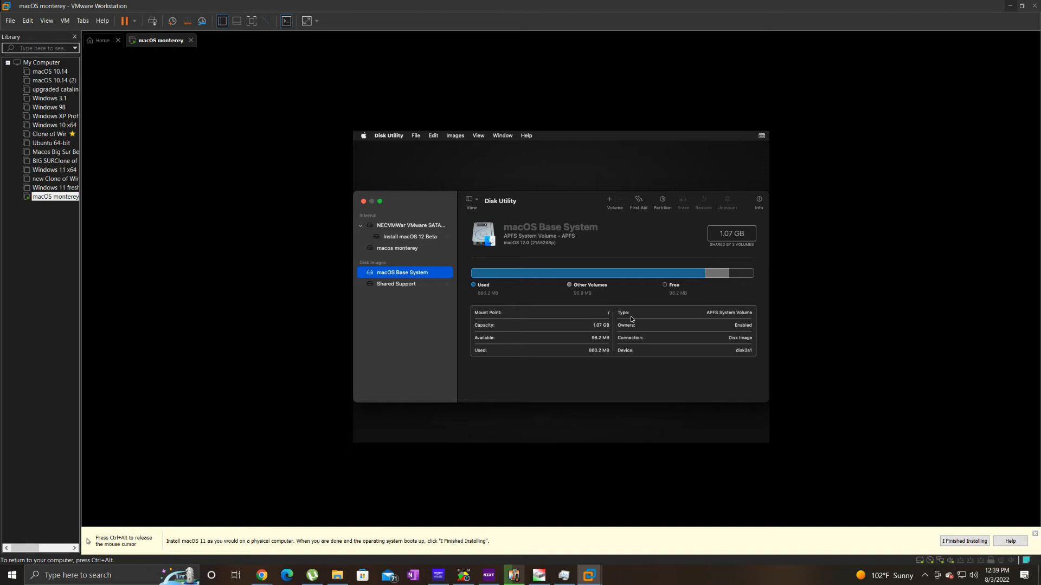
# - Quit Disk Utility and launch the macOS 12 Beta installer from the Recovery options
pyautogui.click(389, 136)
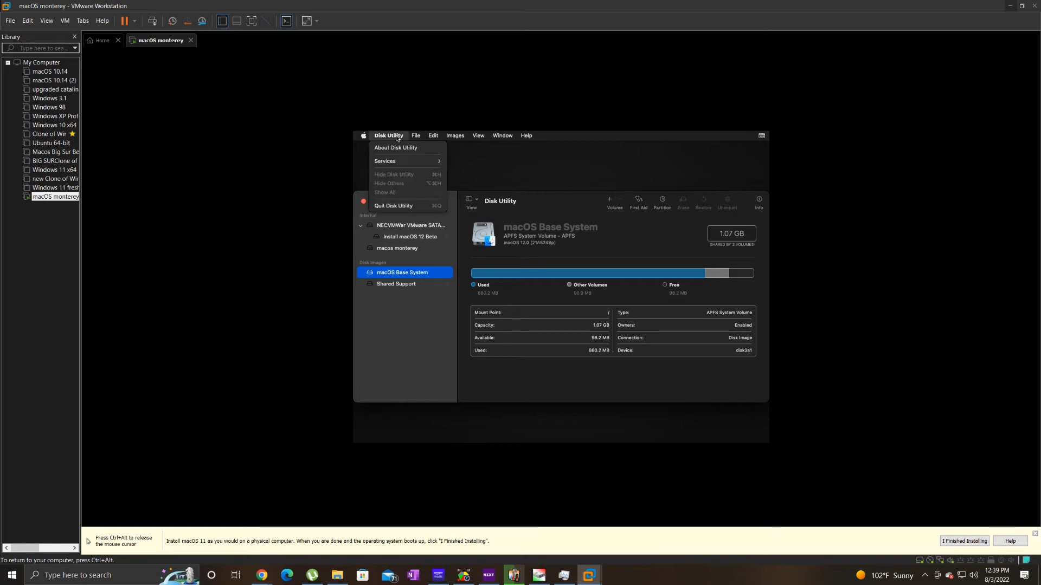
pyautogui.click(407, 206)
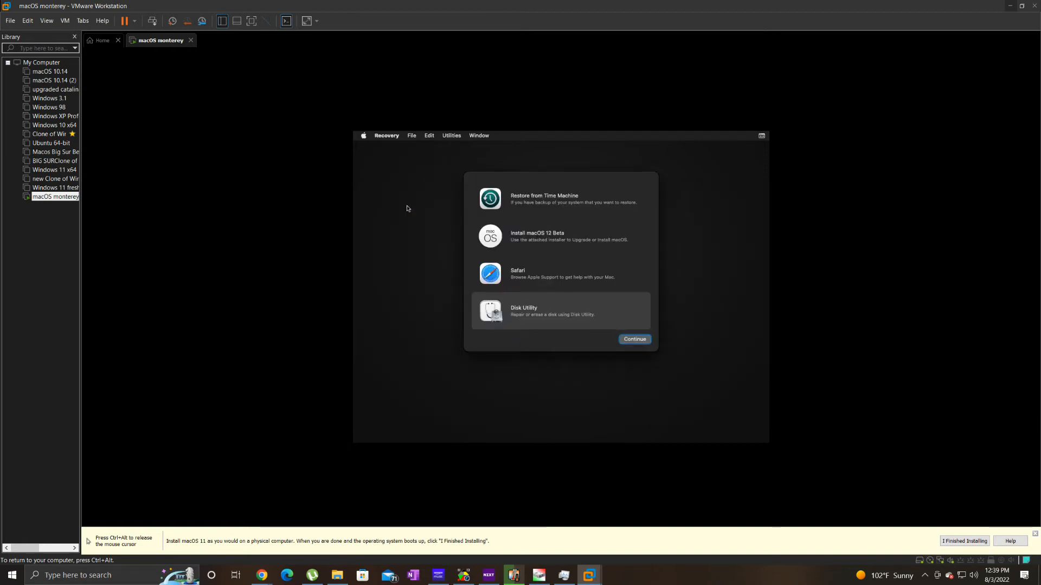
pyautogui.click(528, 239)
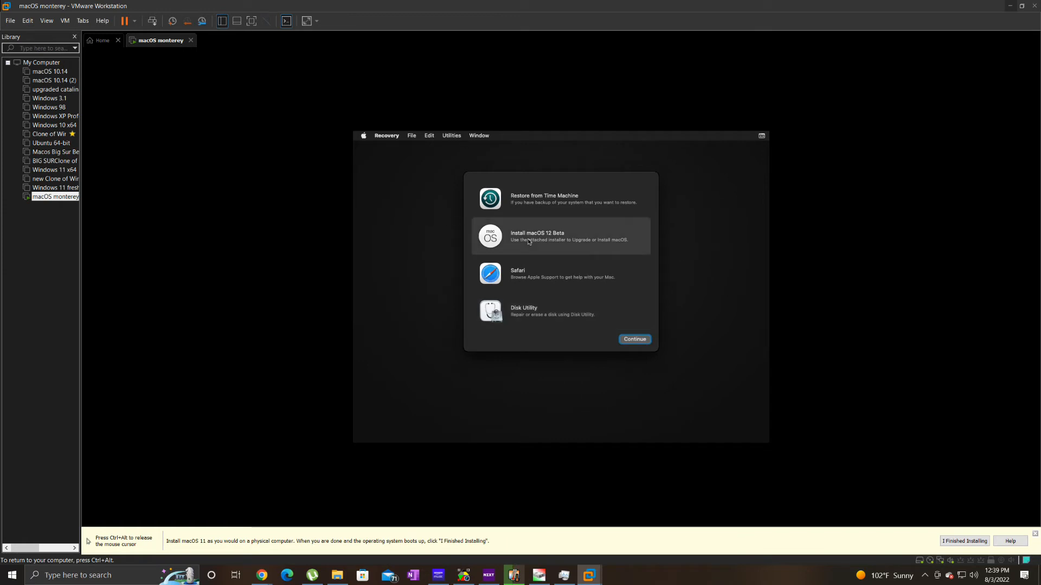
pyautogui.click(635, 345)
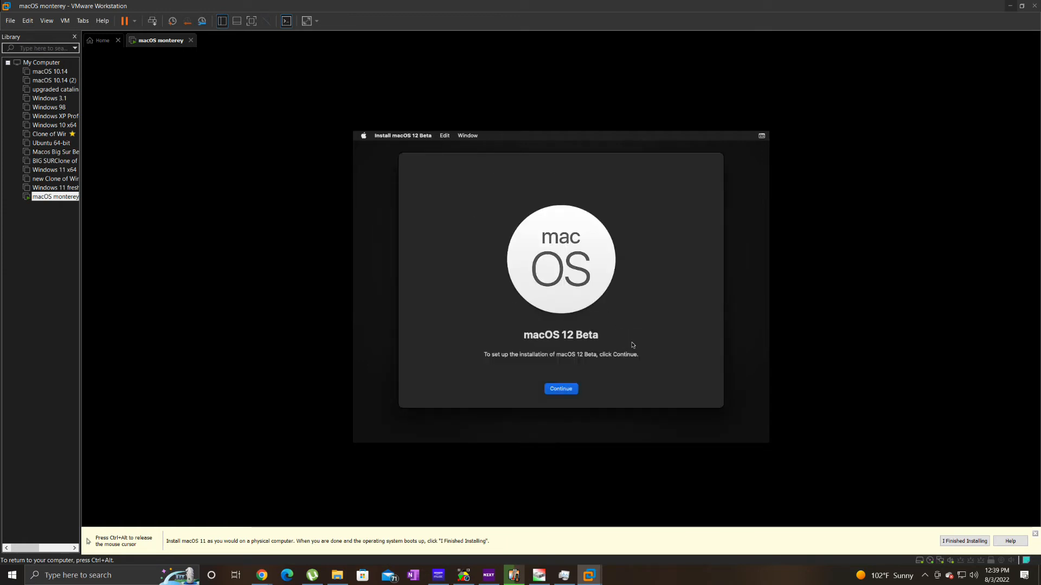
# - Agree to the software license and start installing macOS 12 Beta on the "macos monterey" disk
pyautogui.click(568, 393)
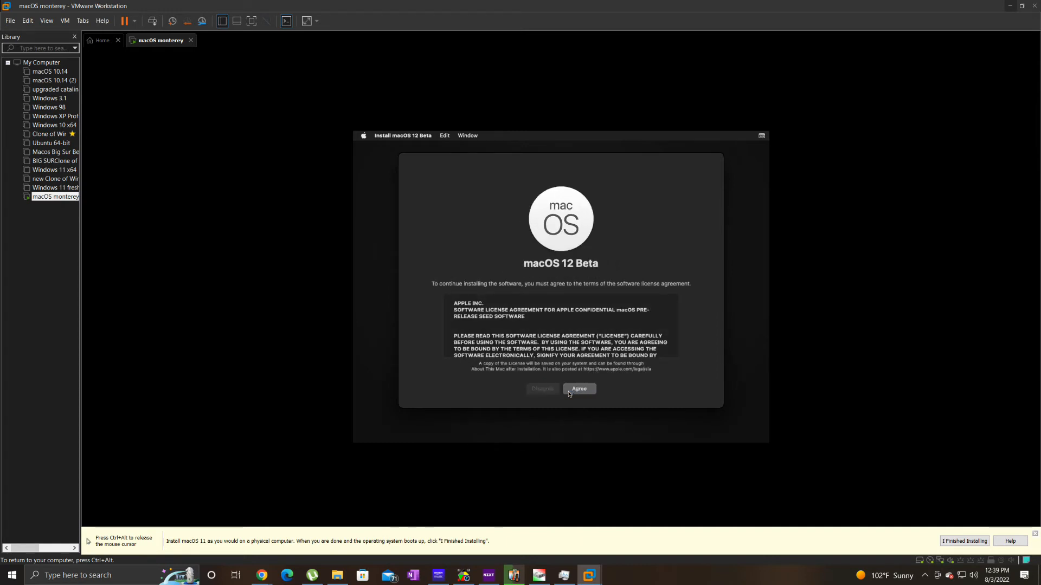
pyautogui.click(579, 389)
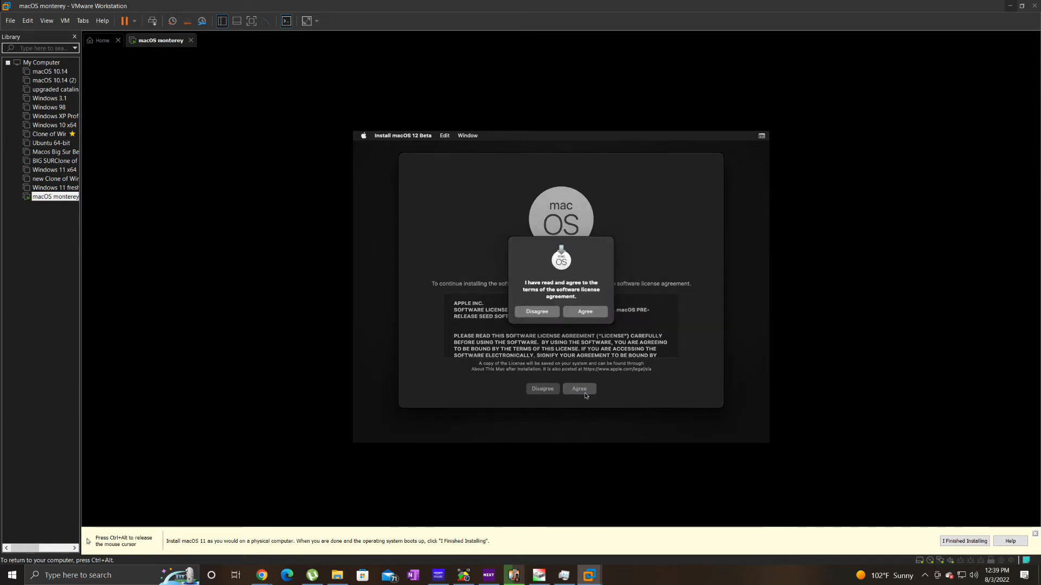
pyautogui.click(585, 315)
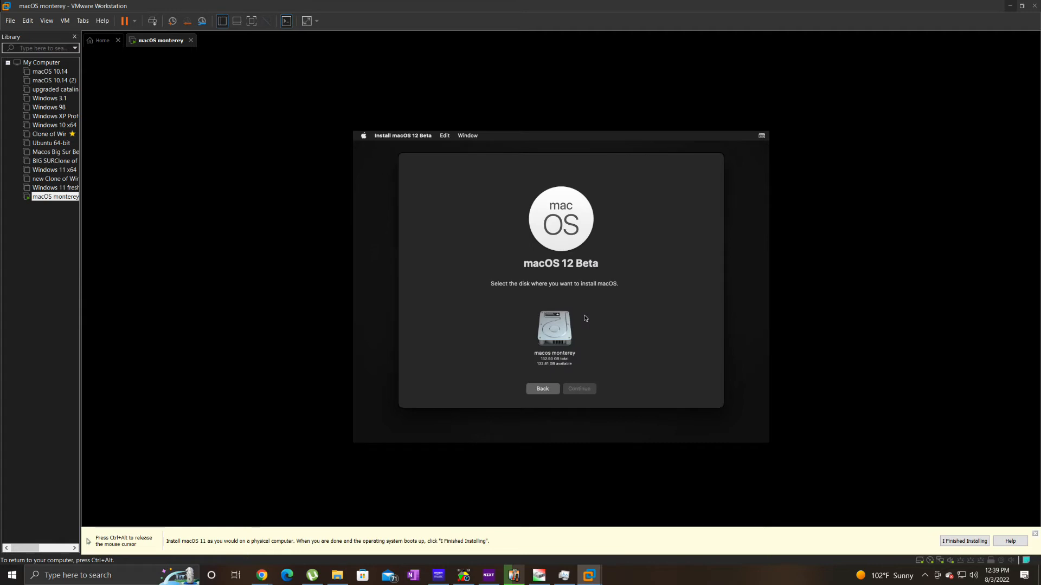
pyautogui.click(569, 356)
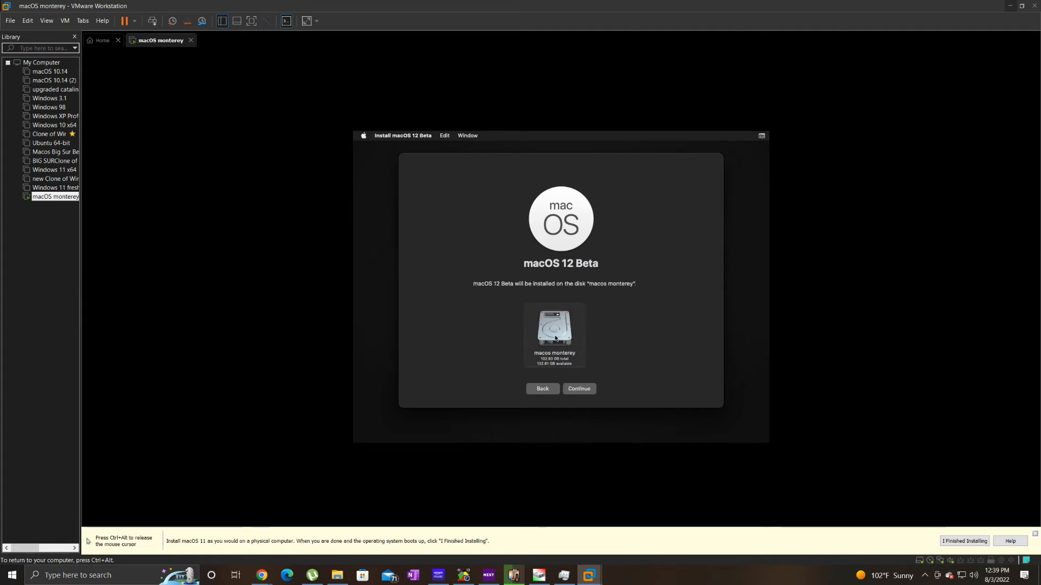
pyautogui.click(586, 392)
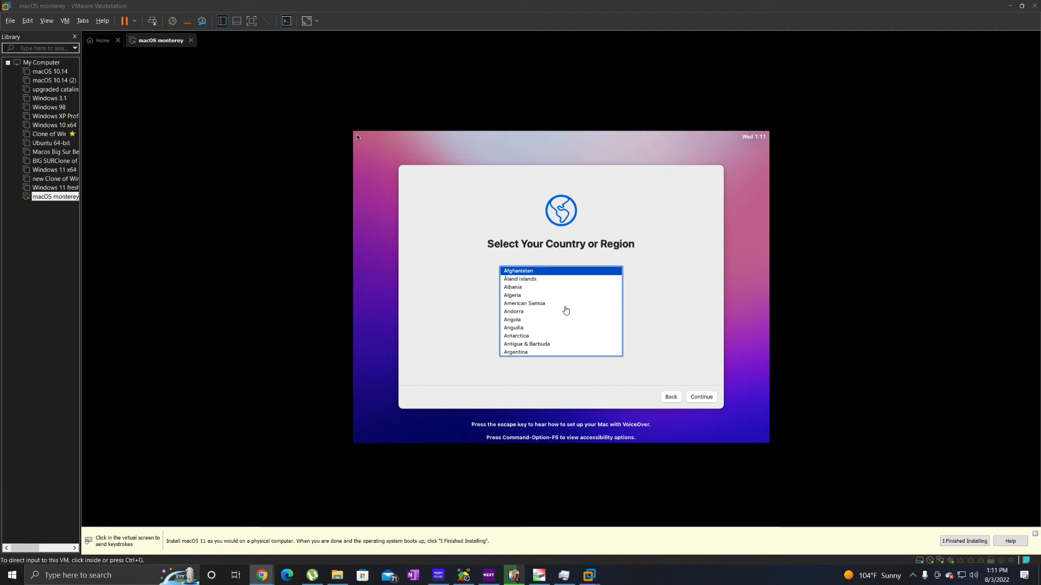
# - Set the country or region to United States and accept the suggested written and spoken languages
pyautogui.click(600, 302)
pyautogui.scroll(-10, 558, 320)
pyautogui.scroll(-3, 564, 325)
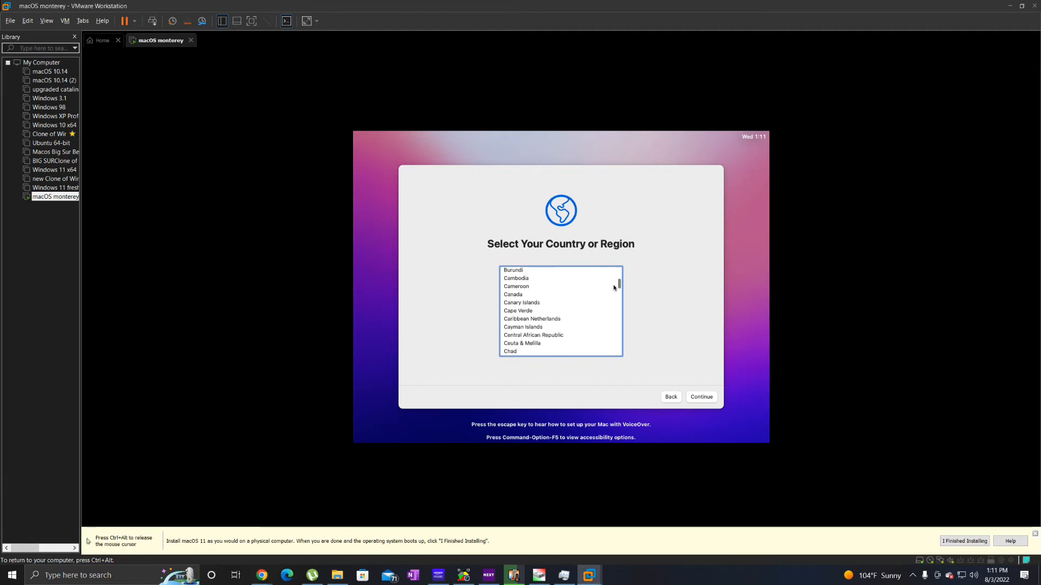
pyautogui.click(618, 278)
pyautogui.click(594, 327)
pyautogui.scroll(-6, 588, 344)
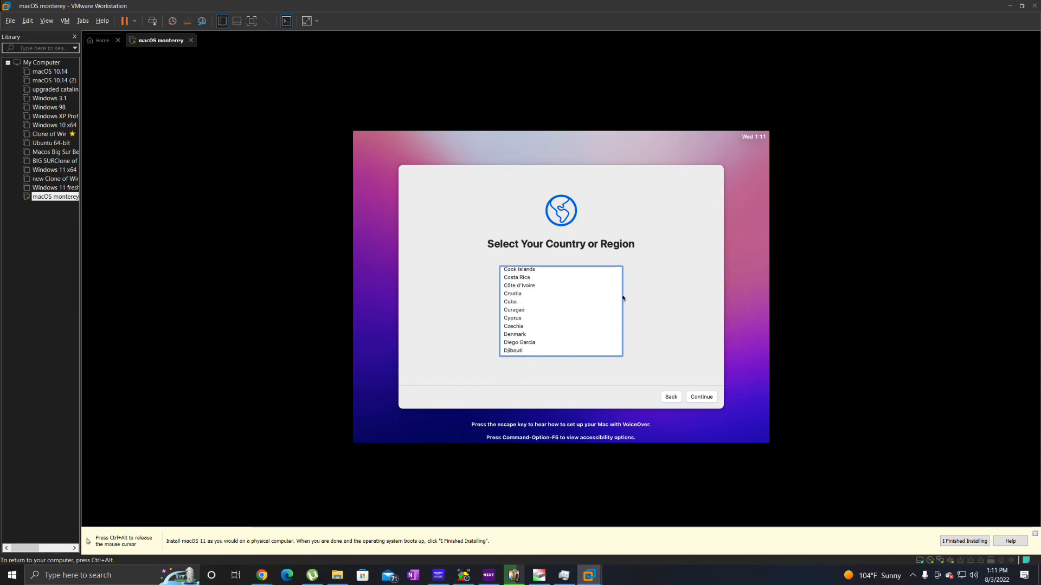
pyautogui.scroll(-20, 602, 317)
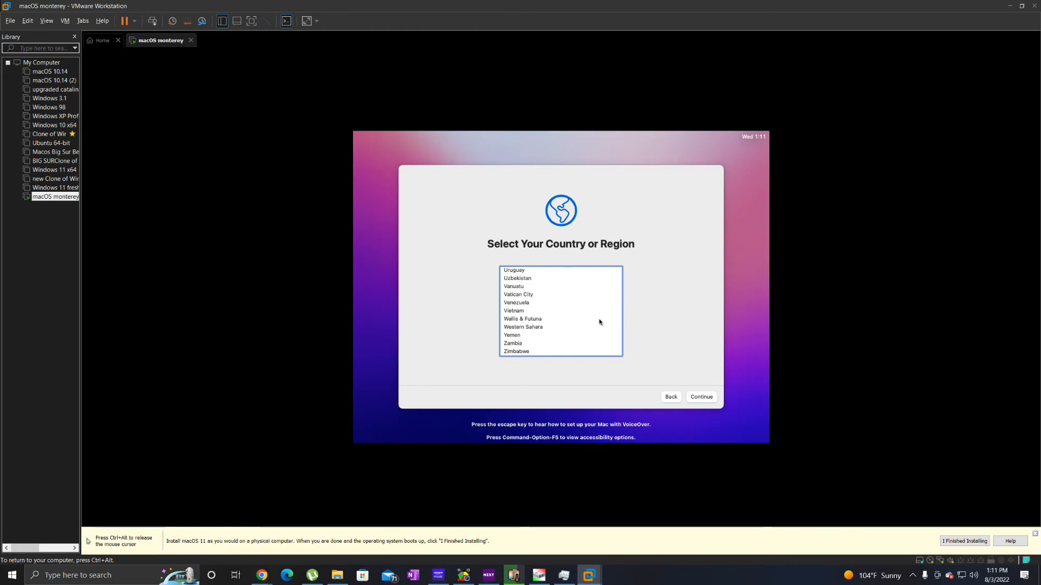
pyautogui.scroll(3, 599, 322)
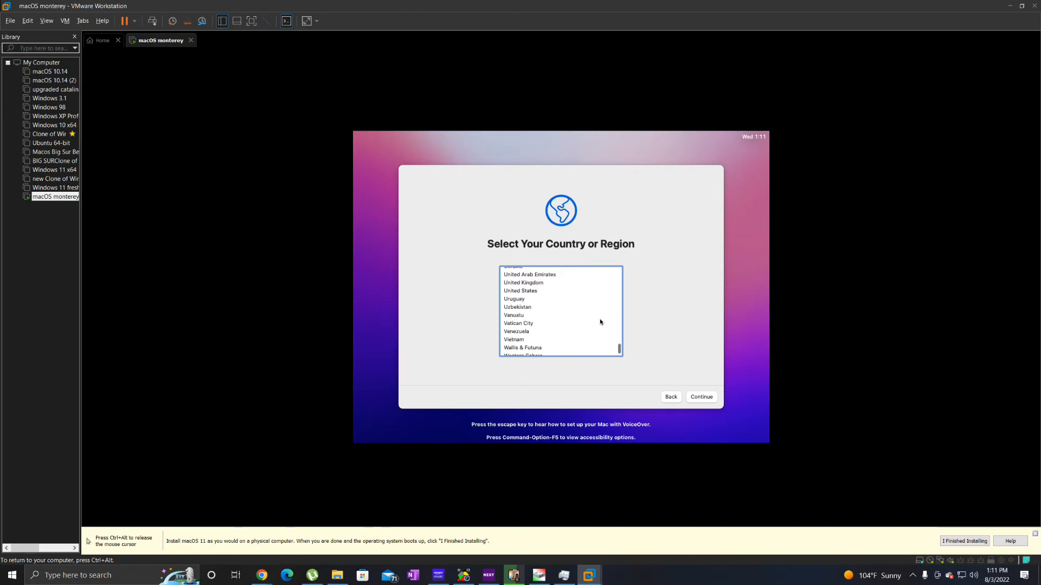
pyautogui.click(524, 294)
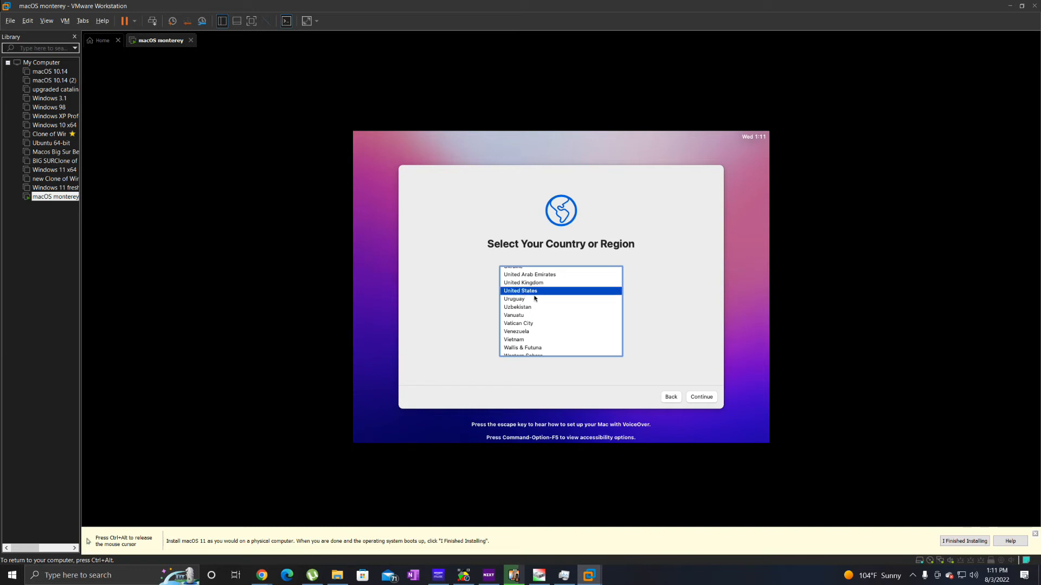
pyautogui.click(705, 399)
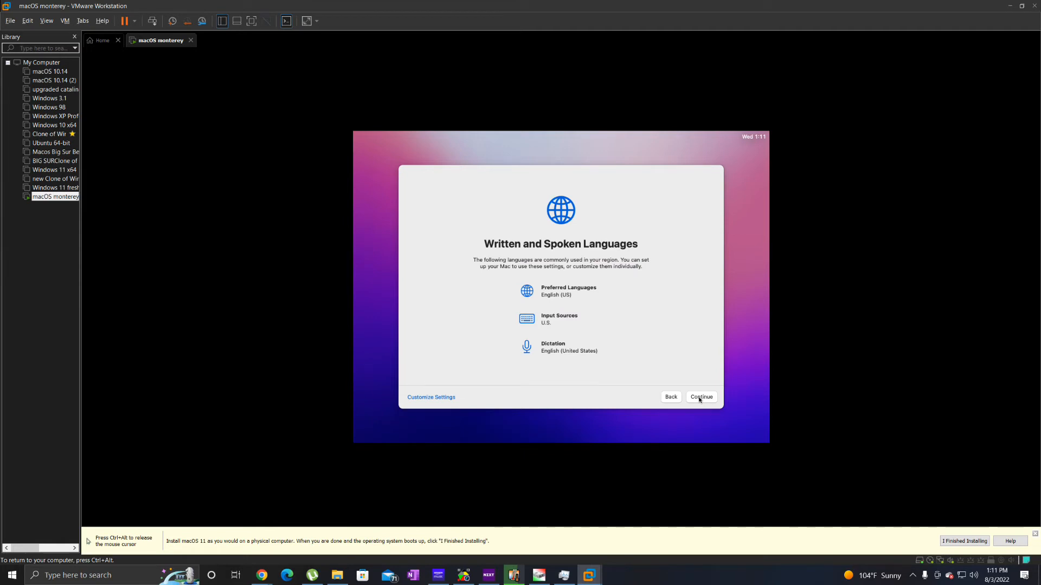
pyautogui.click(696, 400)
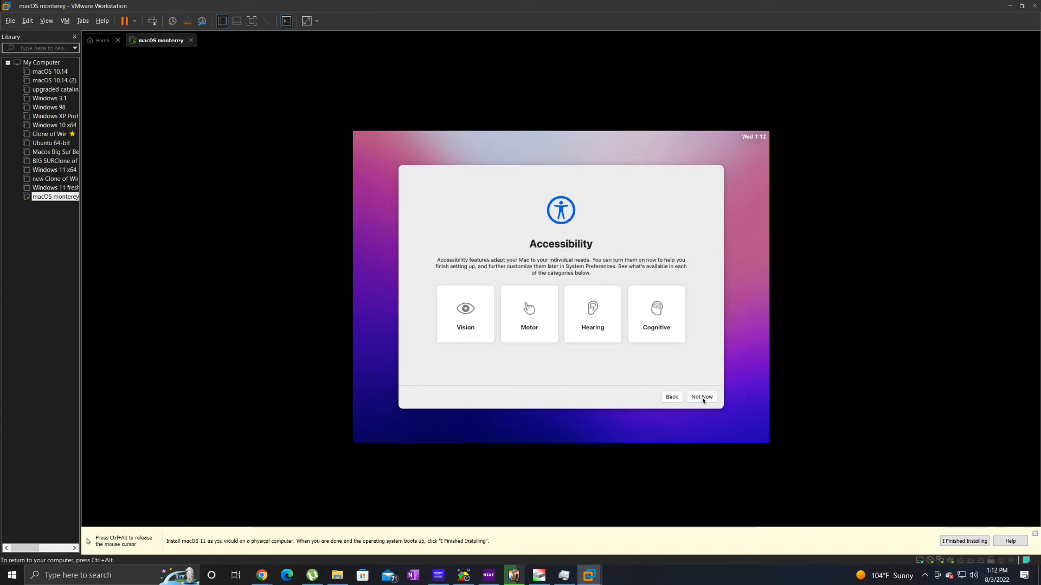
# - Skip the accessibility setup and proceed with the local Ethernet network using DHCP, deferring services that need an internet connection
pyautogui.click(702, 398)
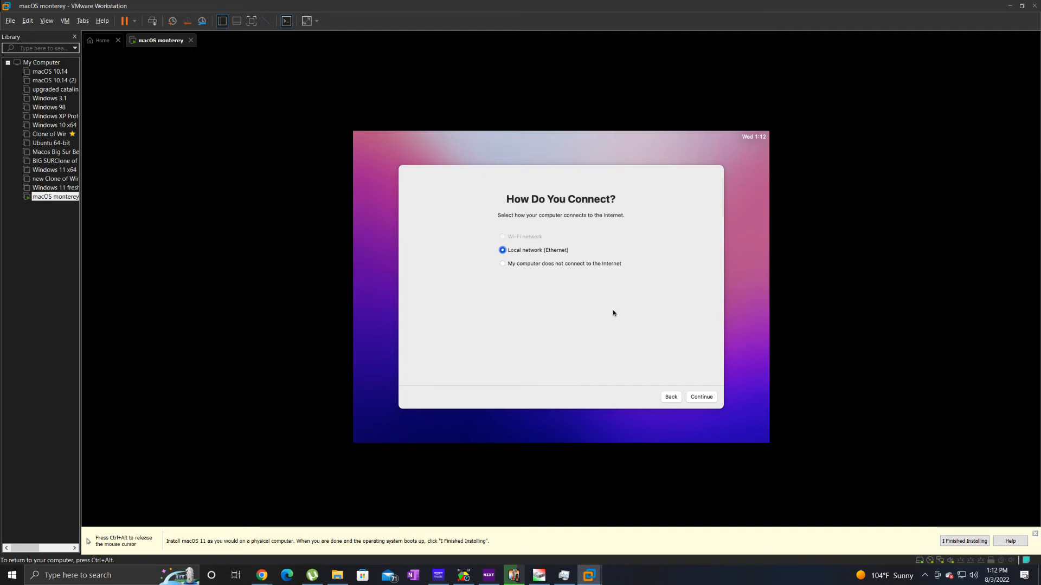
pyautogui.click(702, 397)
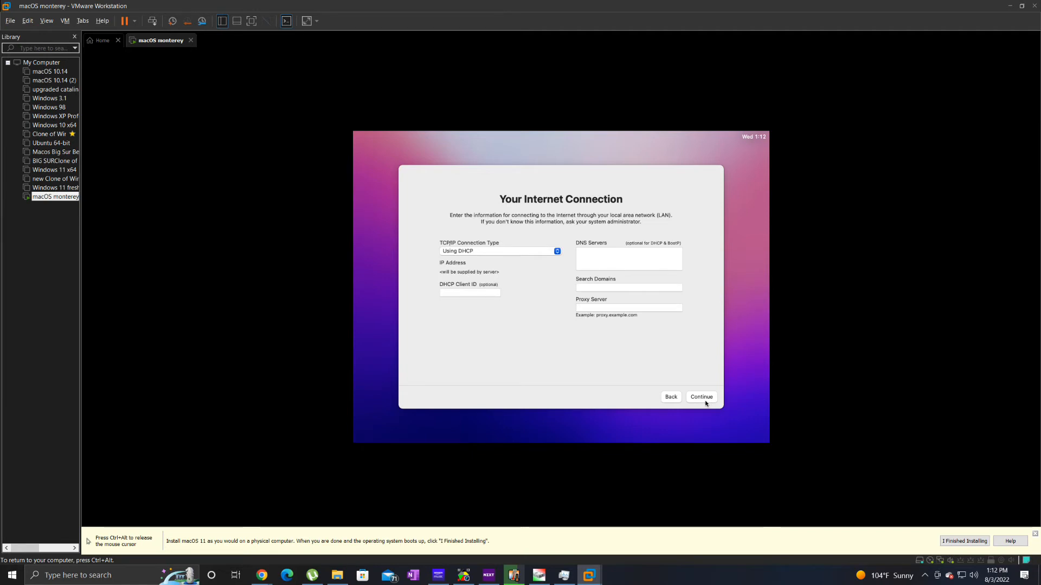
pyautogui.click(705, 399)
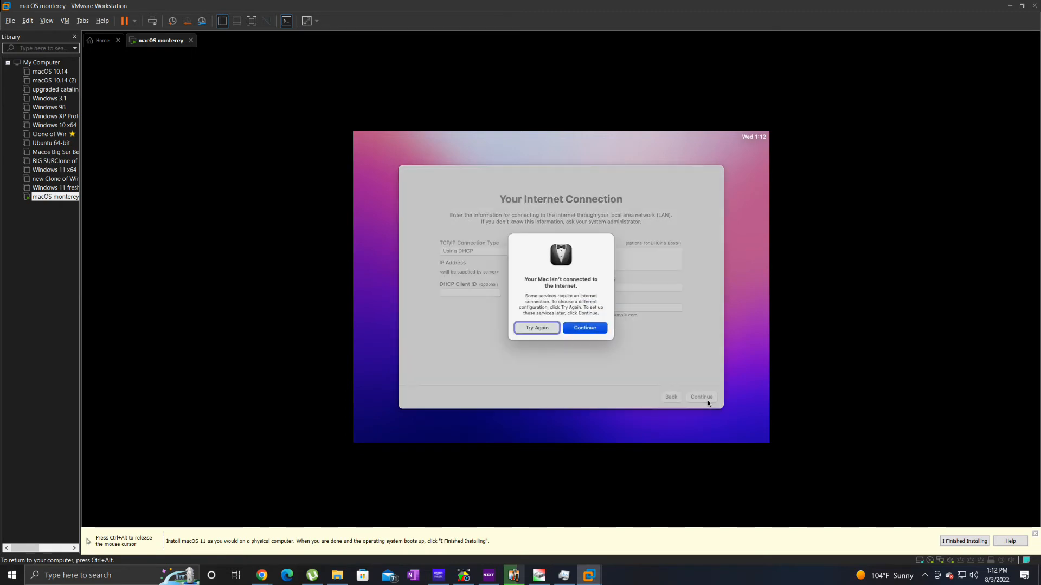
pyautogui.click(584, 327)
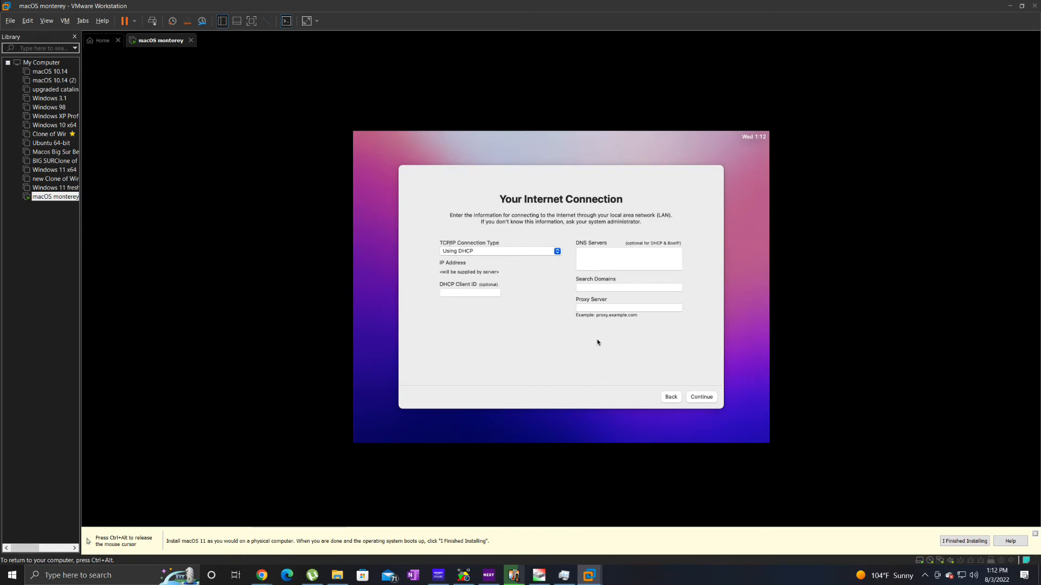
pyautogui.click(705, 397)
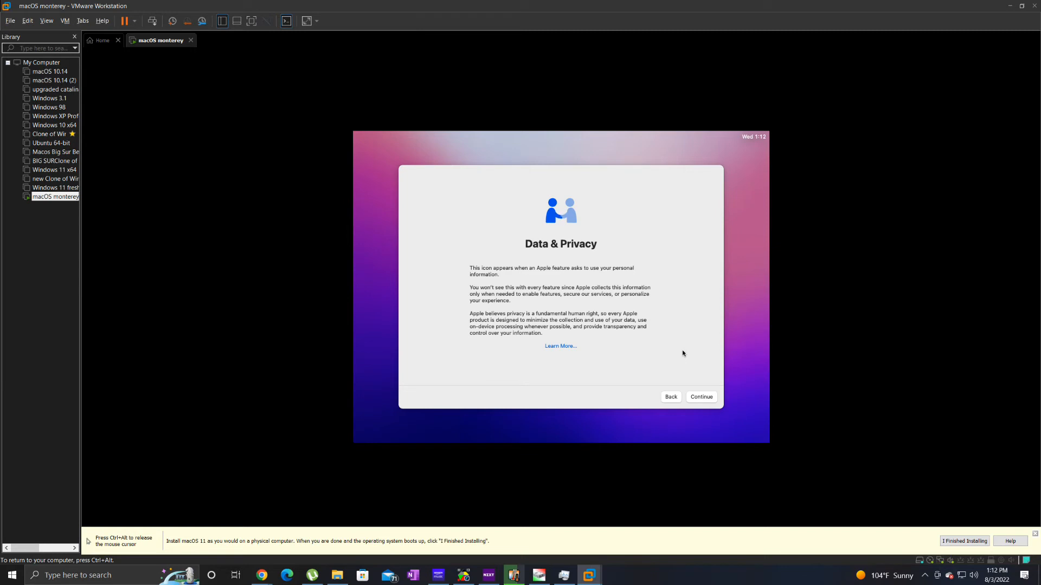
# - Continue past the Data & Privacy page and skip transferring information with Migration Assistant
pyautogui.click(705, 397)
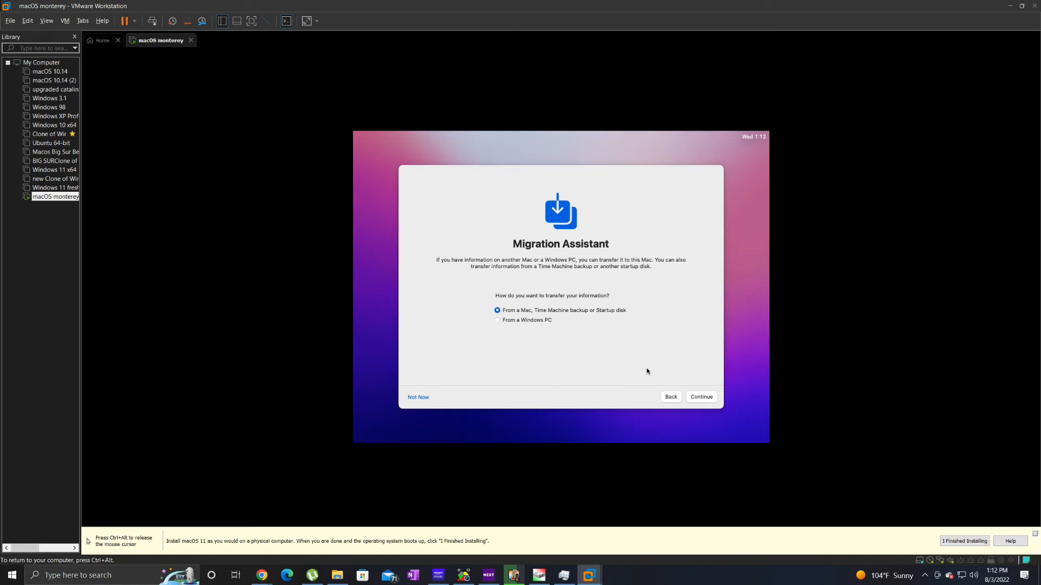
pyautogui.click(421, 399)
pyautogui.hotkey('ctrl', 'alt')
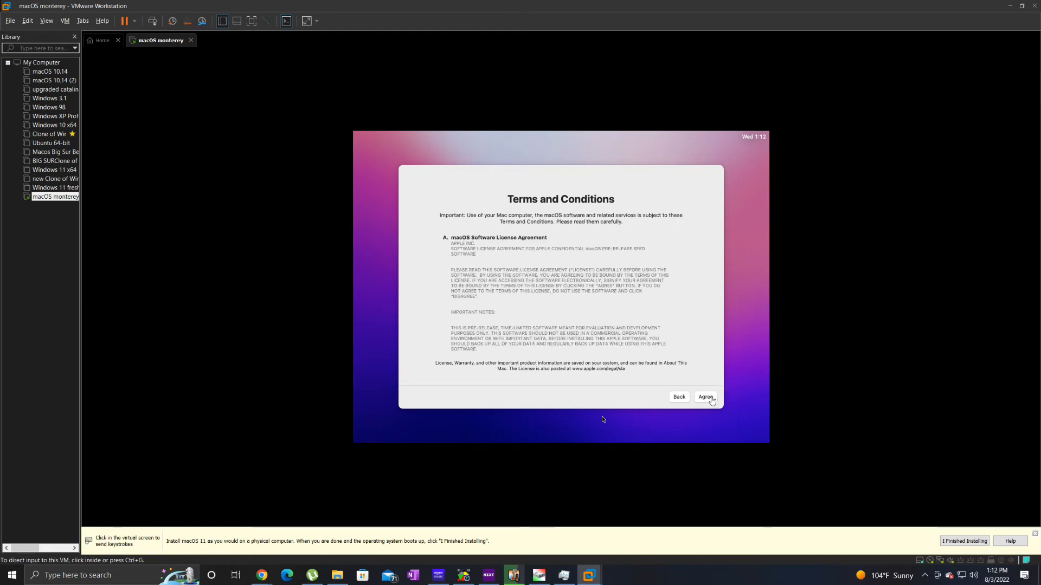
# - Agree to the Terms and Conditions and confirm acceptance of the macOS Software License Agreement
pyautogui.click(711, 401)
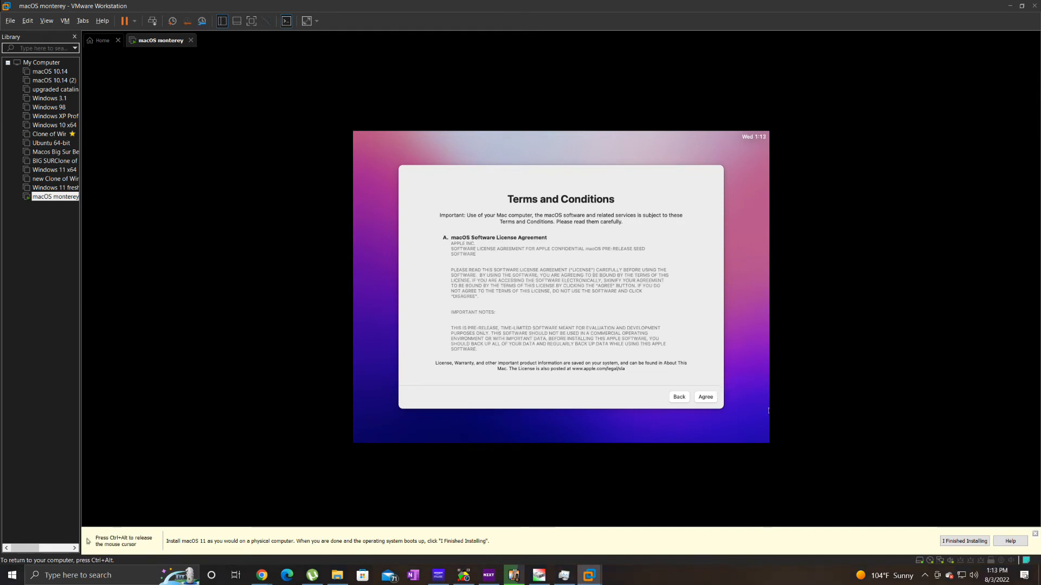
pyautogui.click(706, 397)
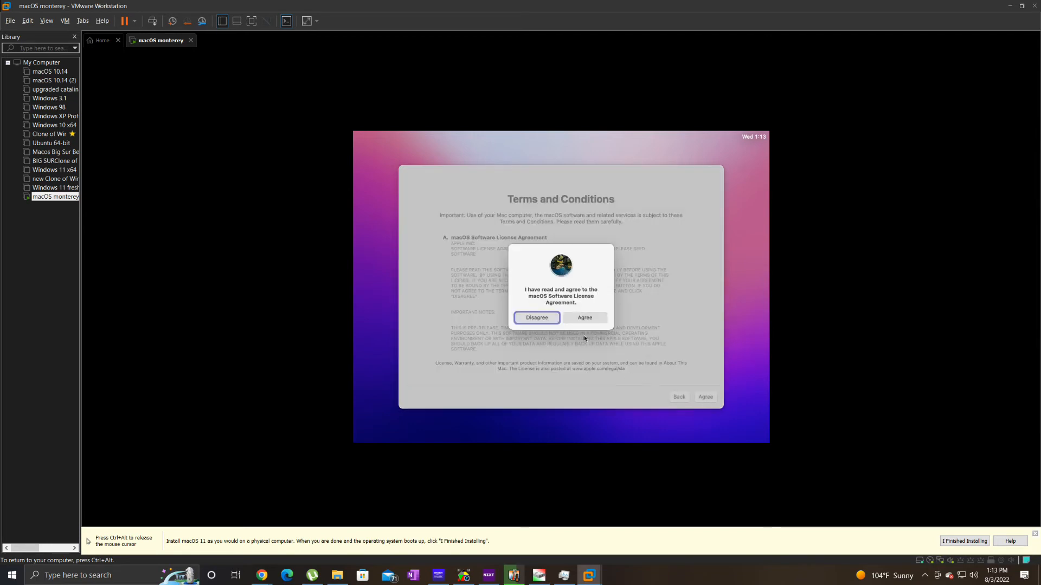
pyautogui.click(591, 318)
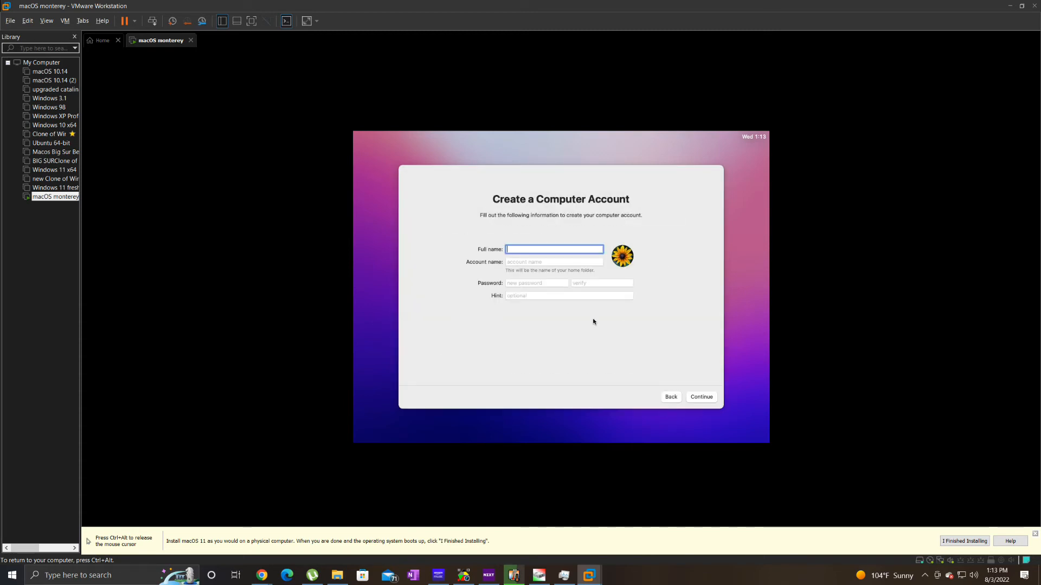
# - Create the computer account by entering the full name, account name and matching password, leaving the hint empty
pyautogui.write('tomicswift')
pyautogui.click(701, 399)
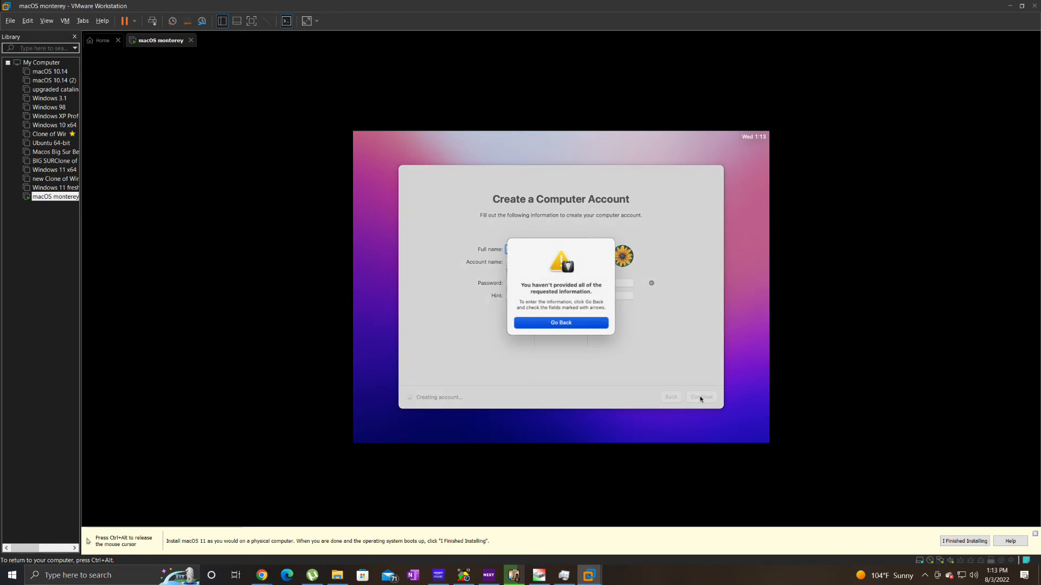
pyautogui.click(547, 323)
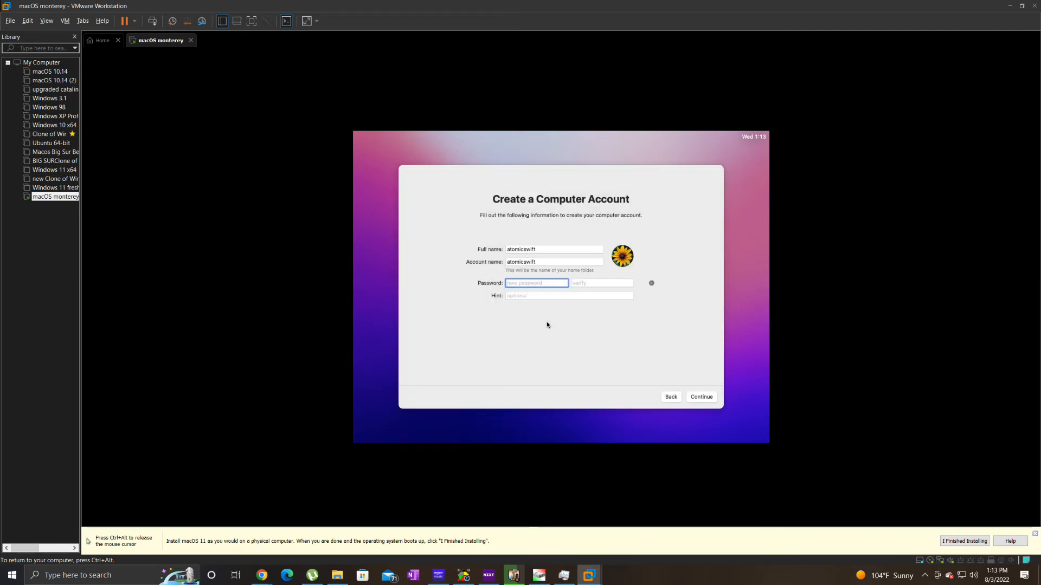
pyautogui.write('••••••••••••')
pyautogui.press('Tab')
pyautogui.write('•••••••')
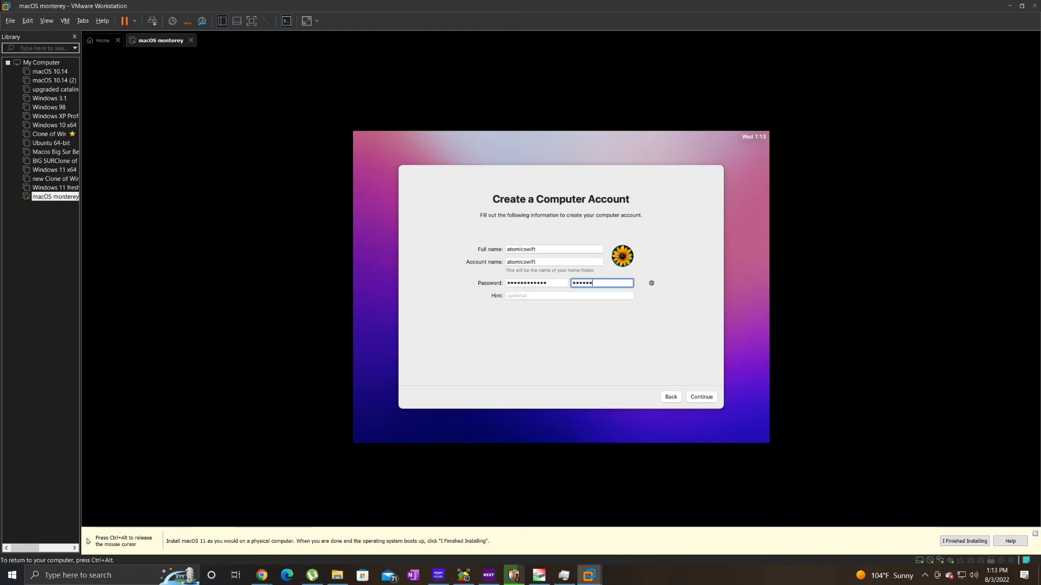
pyautogui.write('•••••')
pyautogui.click(700, 401)
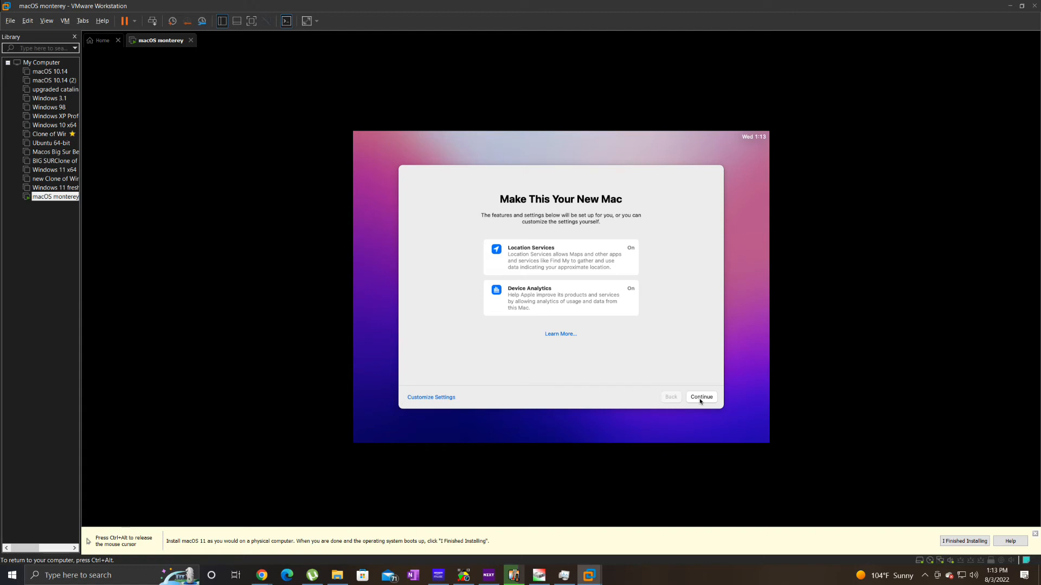
# - Accept Location Services and Device Analytics as On and postpone the Screen Time setup
pyautogui.click(696, 402)
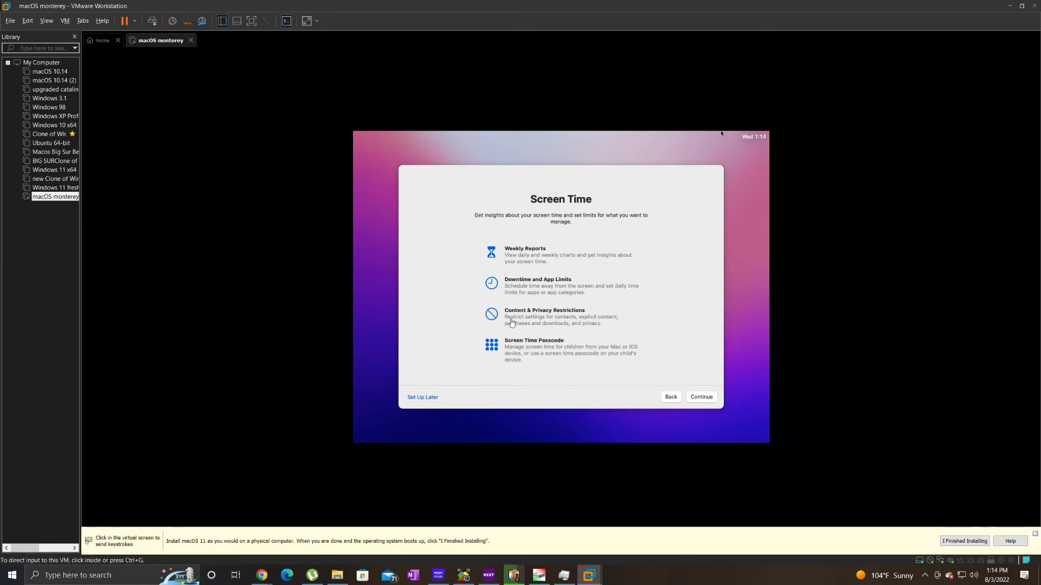
pyautogui.click(431, 398)
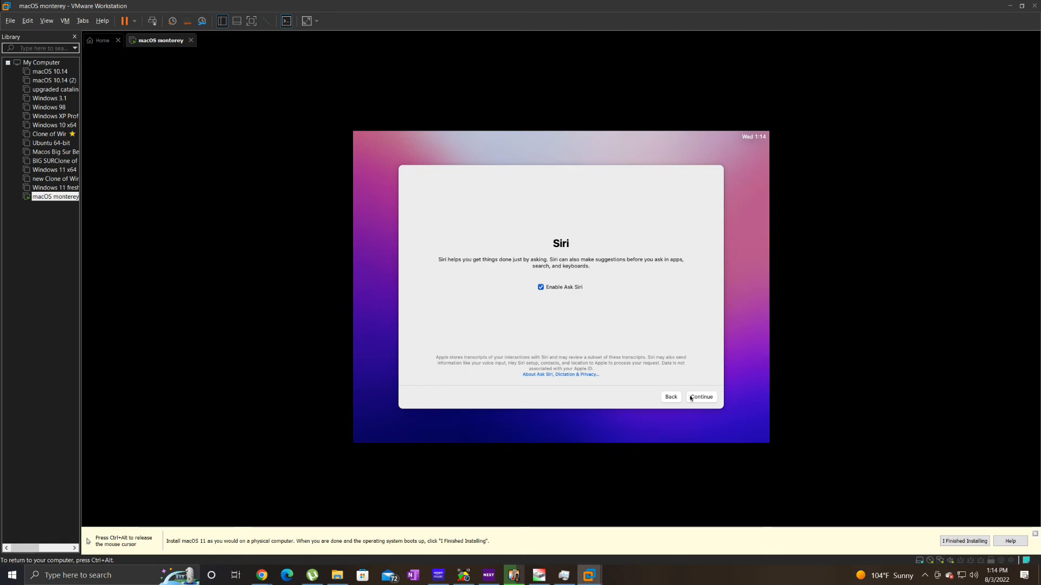
# - Disable Ask Siri and keep the Light appearance to finish the initial macOS setup
pyautogui.click(541, 287)
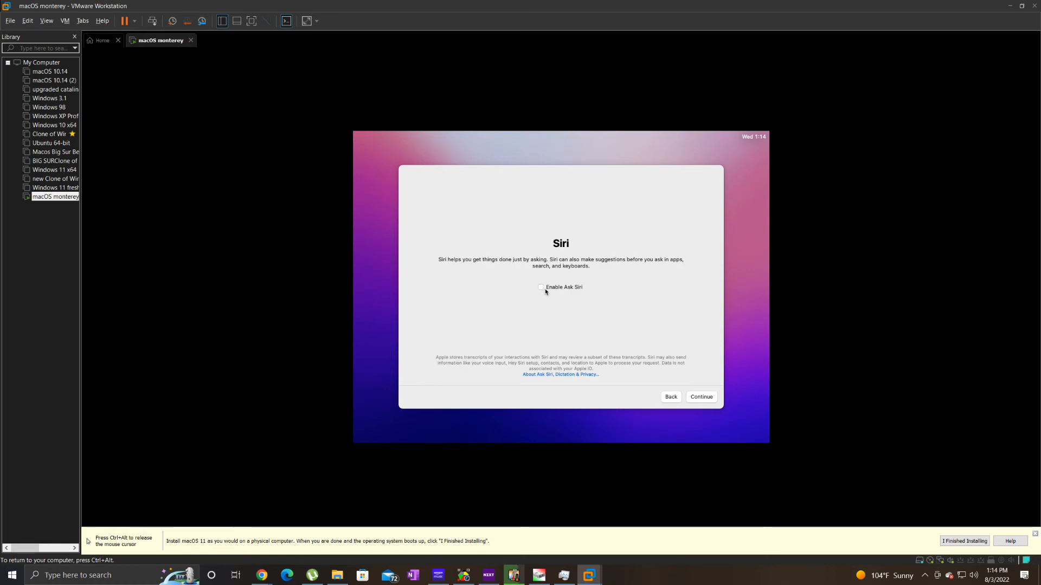
pyautogui.click(700, 398)
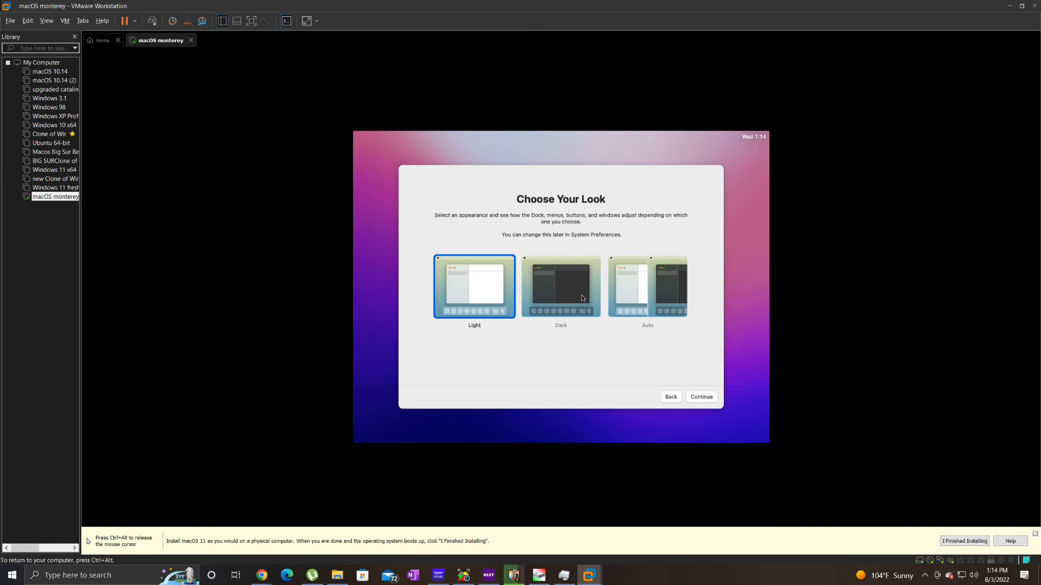
pyautogui.click(708, 399)
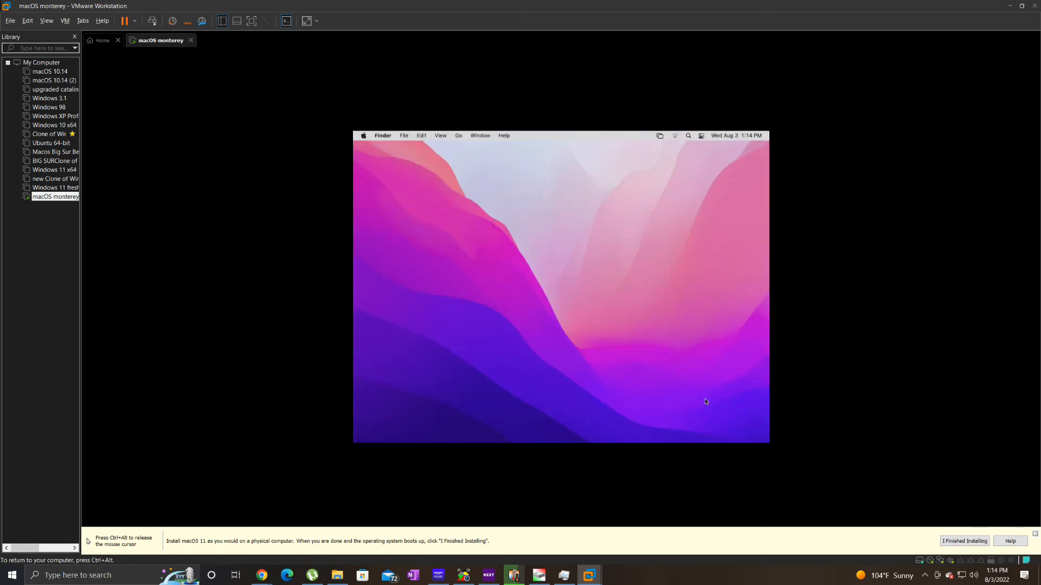
pyautogui.hotkey('ctrl', 'alt')
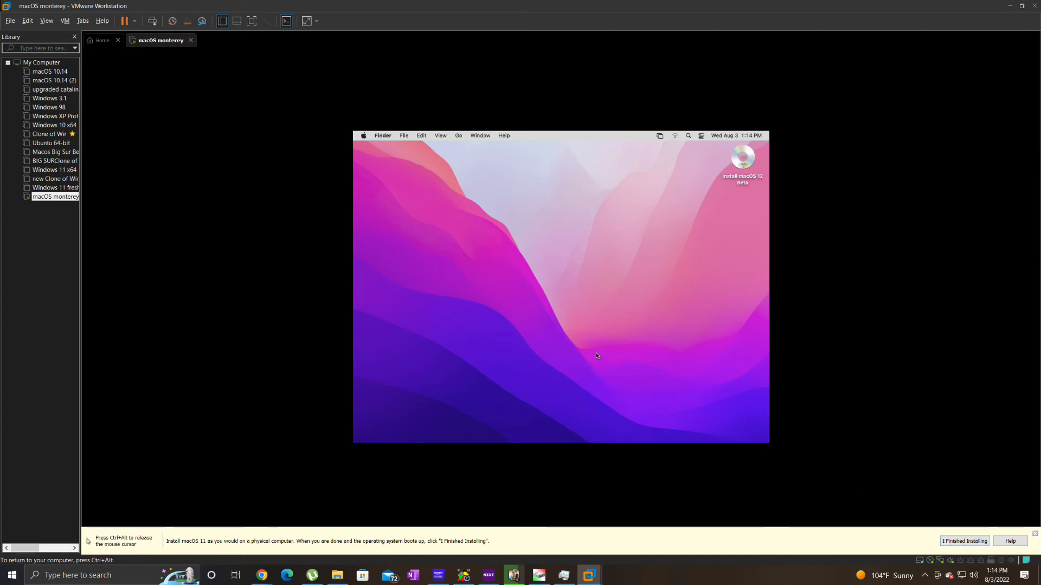
pyautogui.click(353, 135)
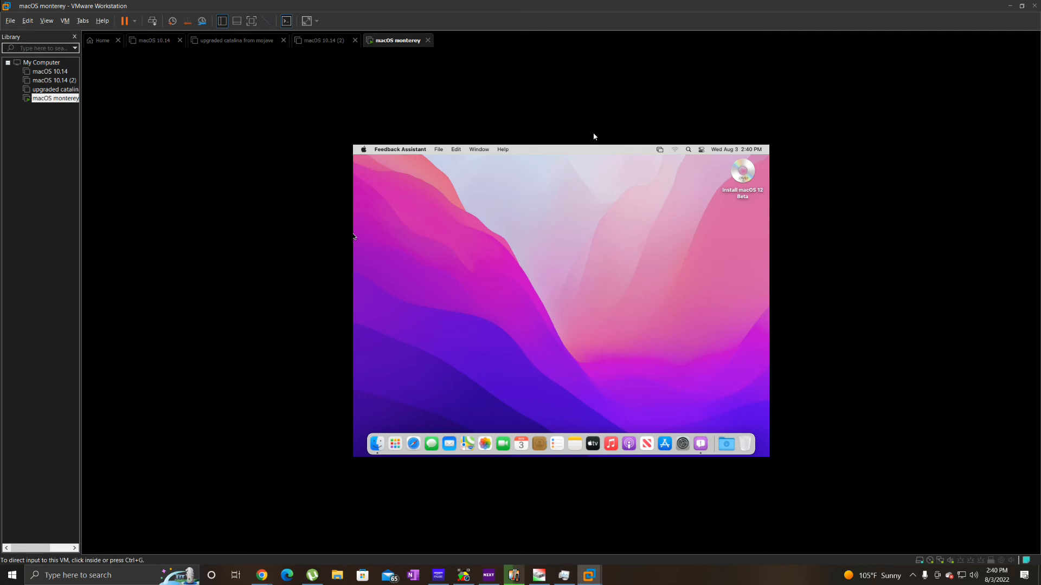
pyautogui.click(593, 136)
pyautogui.click(504, 152)
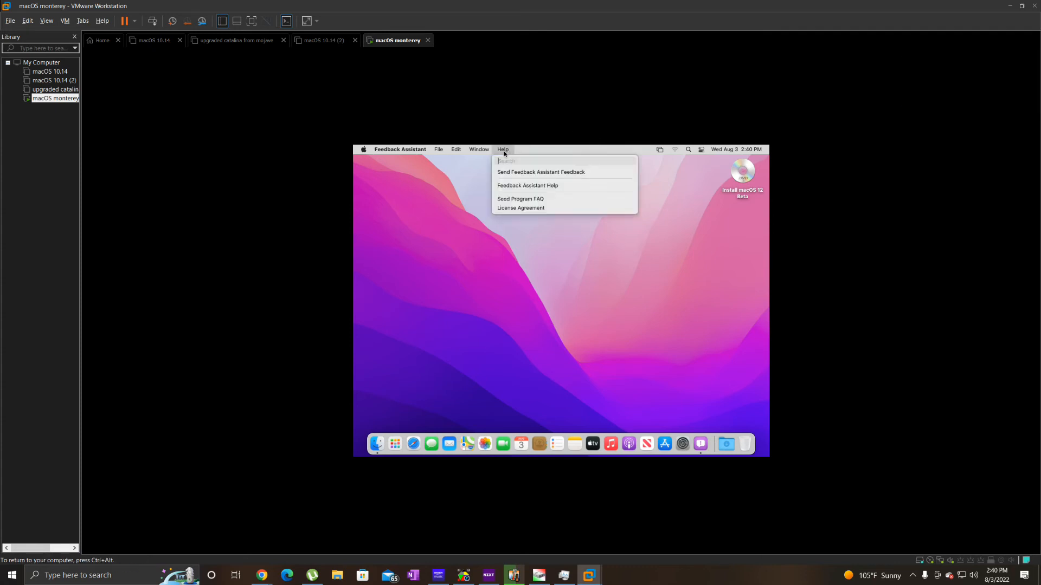
pyautogui.click(523, 208)
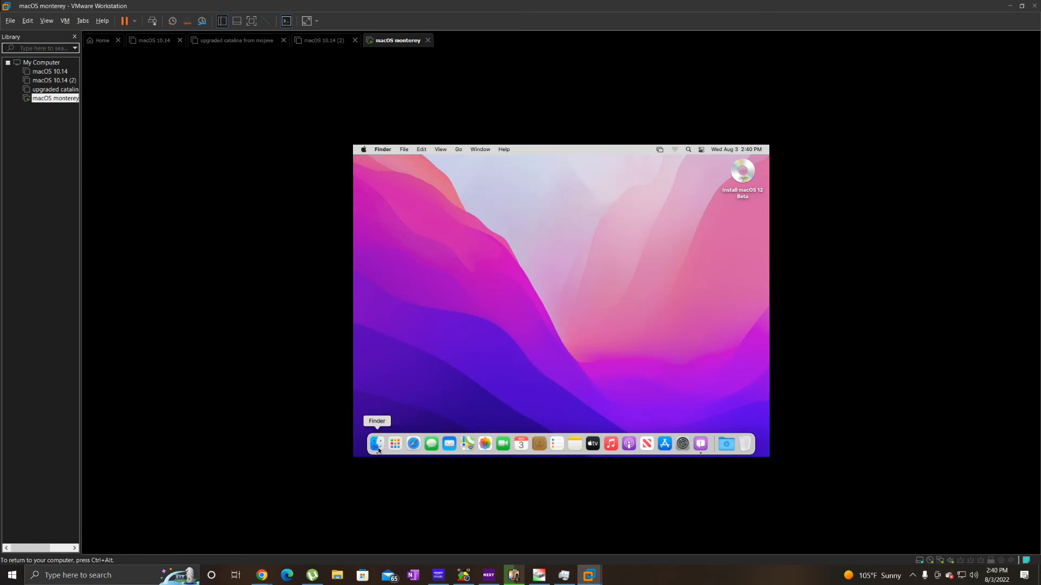
# - Open a Finder window to view Recents and close it again
pyautogui.click(378, 445)
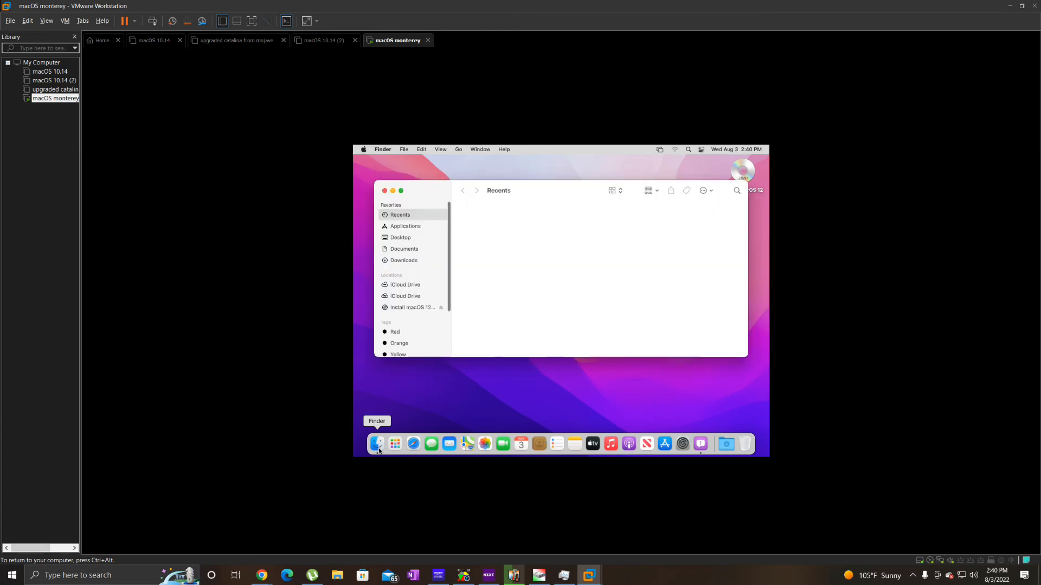
pyautogui.click(385, 191)
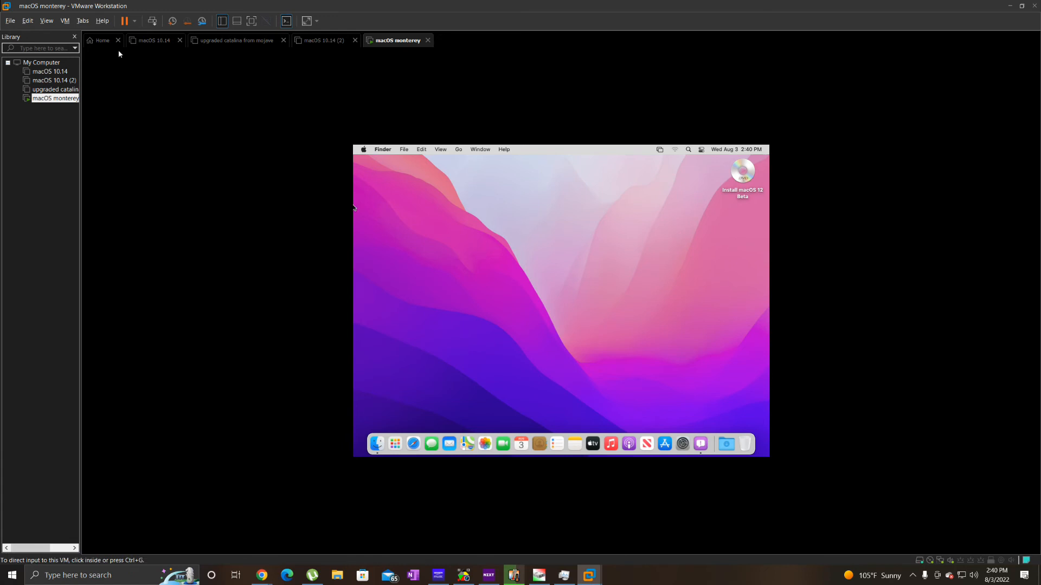
# - Take a snapshot of the virtual machine named "macos monterey snapshot"
pyautogui.click(66, 21)
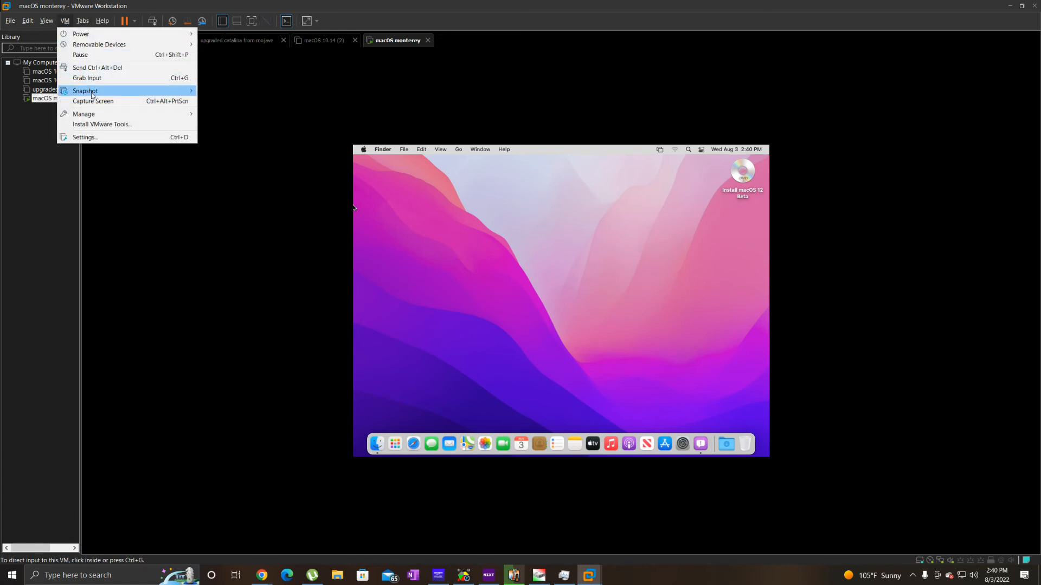
pyautogui.moveTo(91, 95)
pyautogui.click(209, 91)
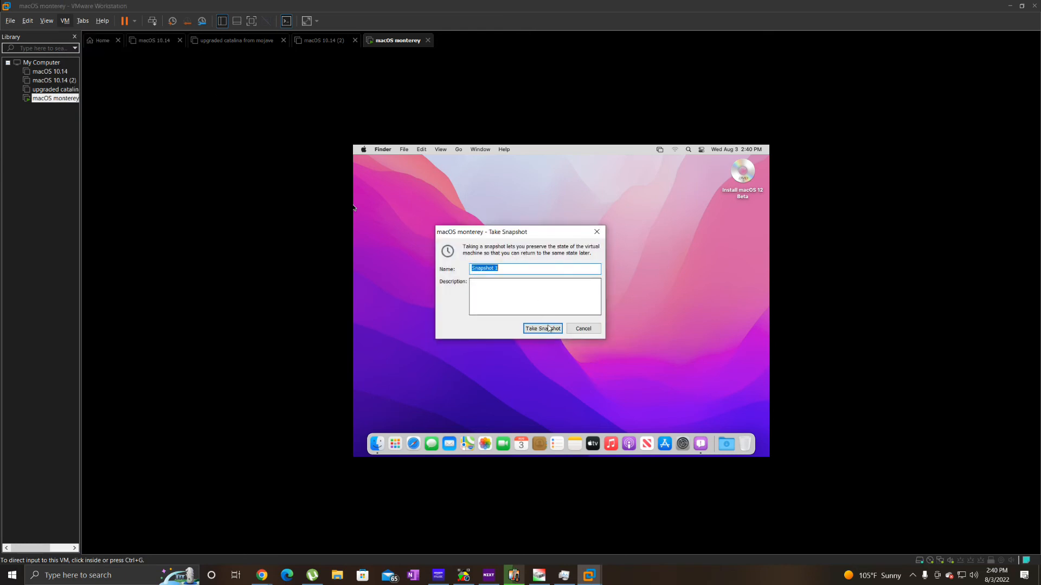
pyautogui.click(522, 273)
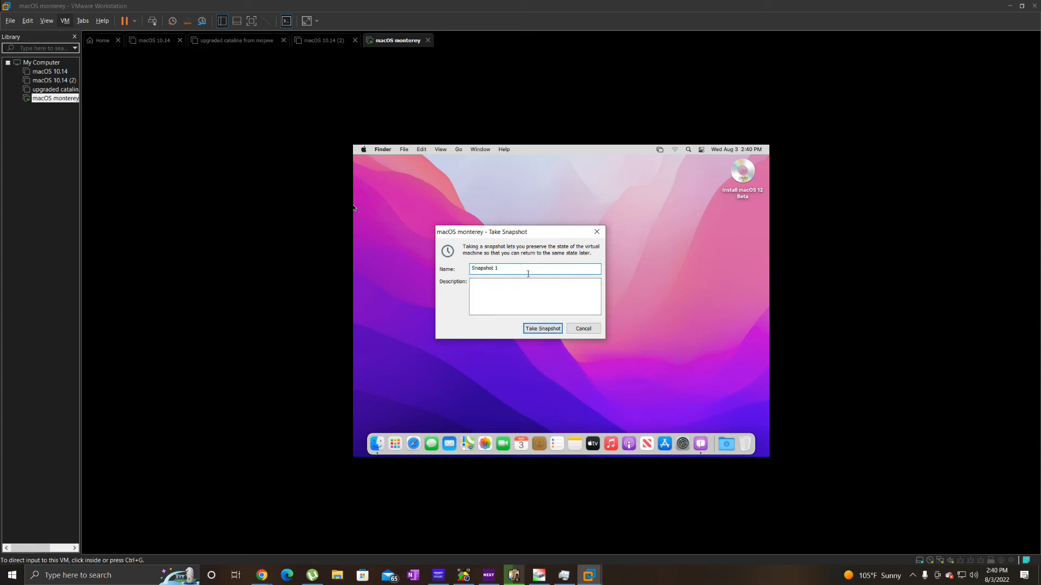
pyautogui.press('BackSpace')
pyautogui.press('BackSpace')
pyautogui.press('BackSpace')
pyautogui.press('BackSpace')
pyautogui.press('BackSpace')
pyautogui.press('BackSpace')
pyautogui.press('BackSpace')
pyautogui.press('BackSpace')
pyautogui.press('BackSpace')
pyautogui.write('macos monsterey')
pyautogui.press('BackSpace')
pyautogui.press('BackSpace')
pyautogui.press('BackSpace')
pyautogui.press('BackSpace')
pyautogui.press('BackSpace')
pyautogui.press('BackSpace')
pyautogui.press('BackSpace')
pyautogui.write('nterey snap')
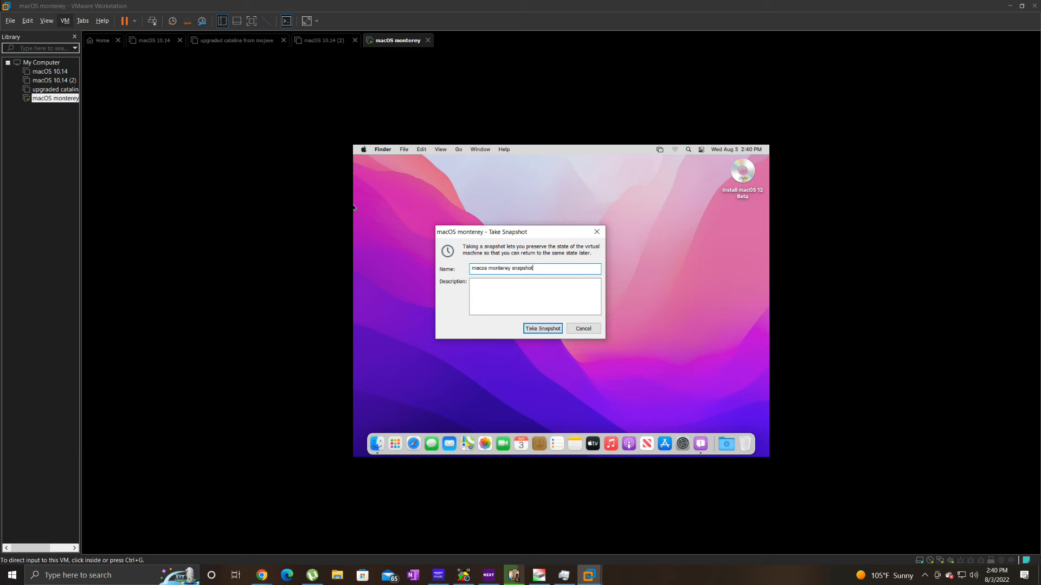
pyautogui.click(545, 329)
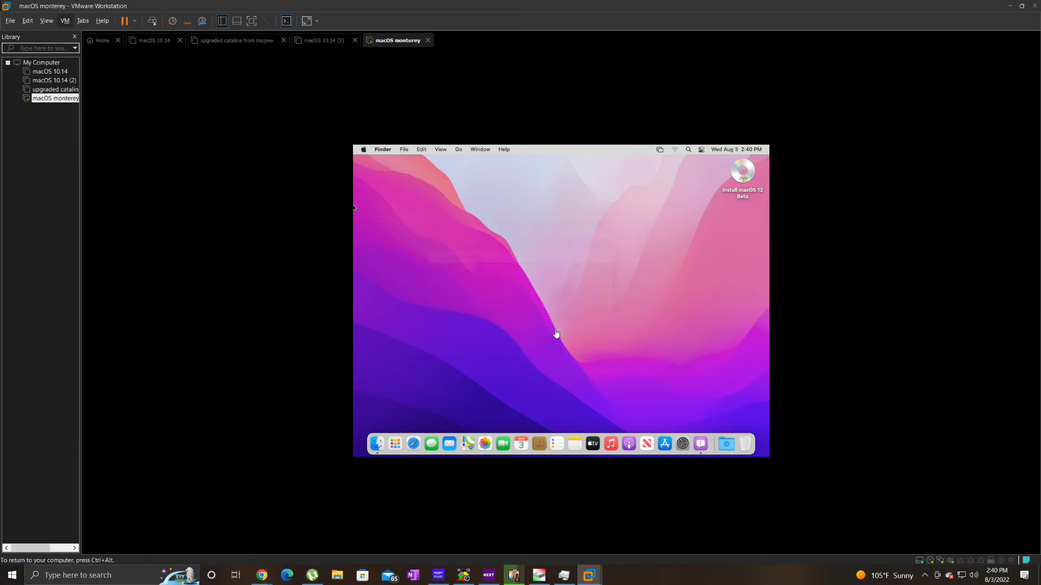
# - View the virtual machine's snapshot options for reverting to "macos monterey snapshot" without applying any
pyautogui.click(65, 20)
pyautogui.moveTo(91, 93)
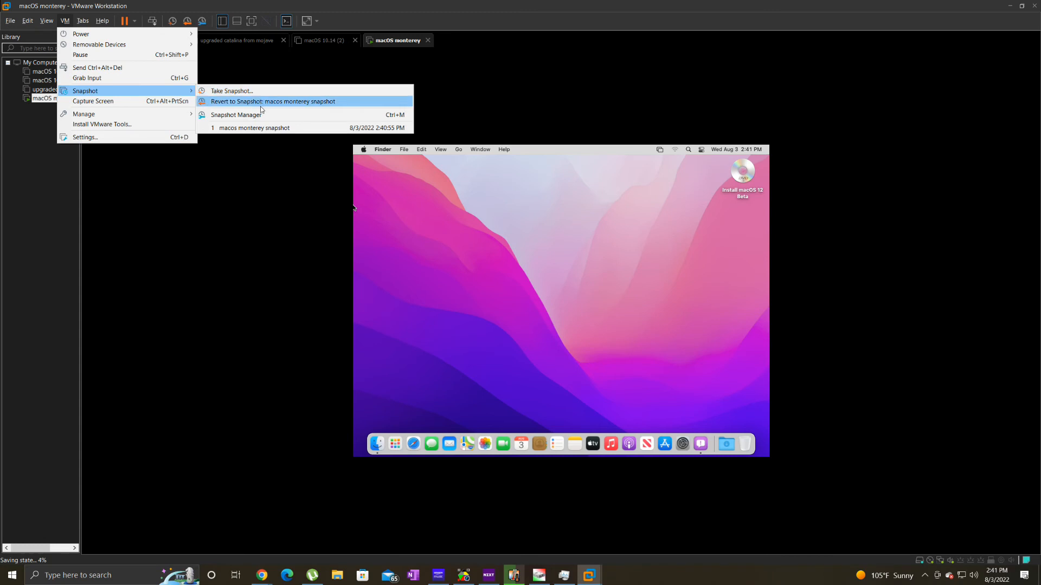
pyautogui.click(605, 81)
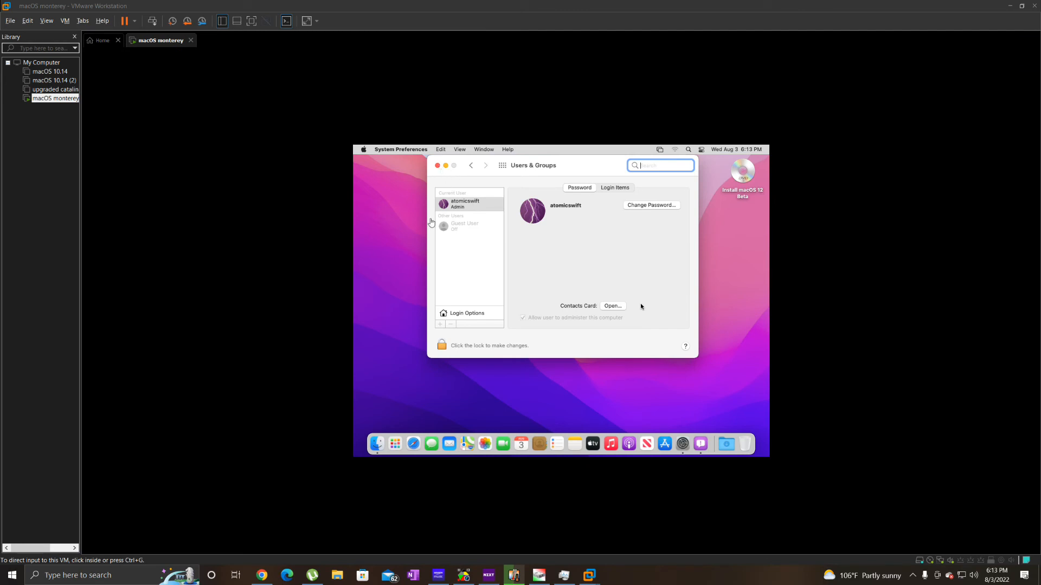
# - Close the Users & Groups preferences window in the macOS guest
pyautogui.click(440, 167)
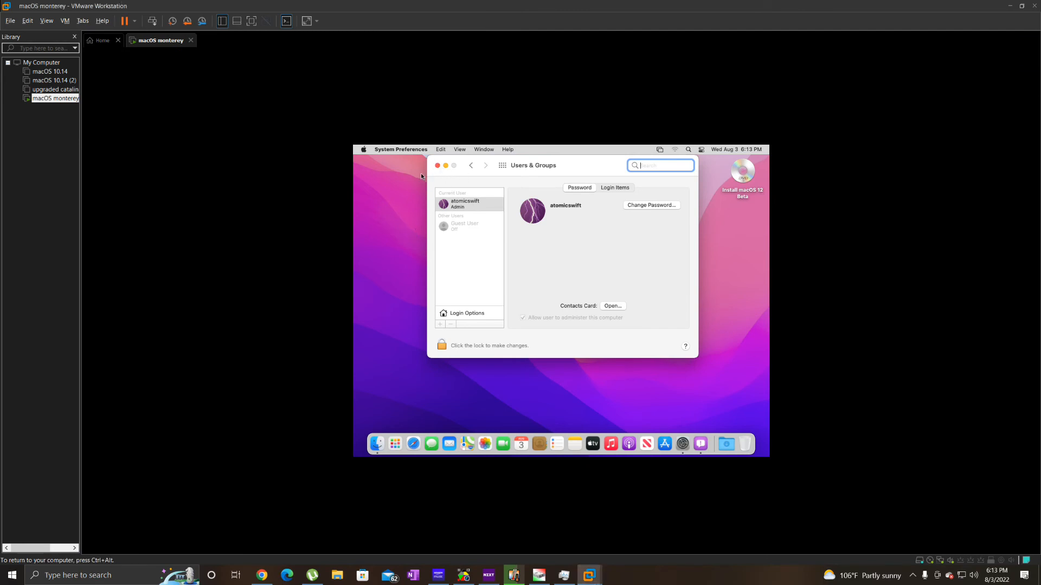
pyautogui.click(437, 166)
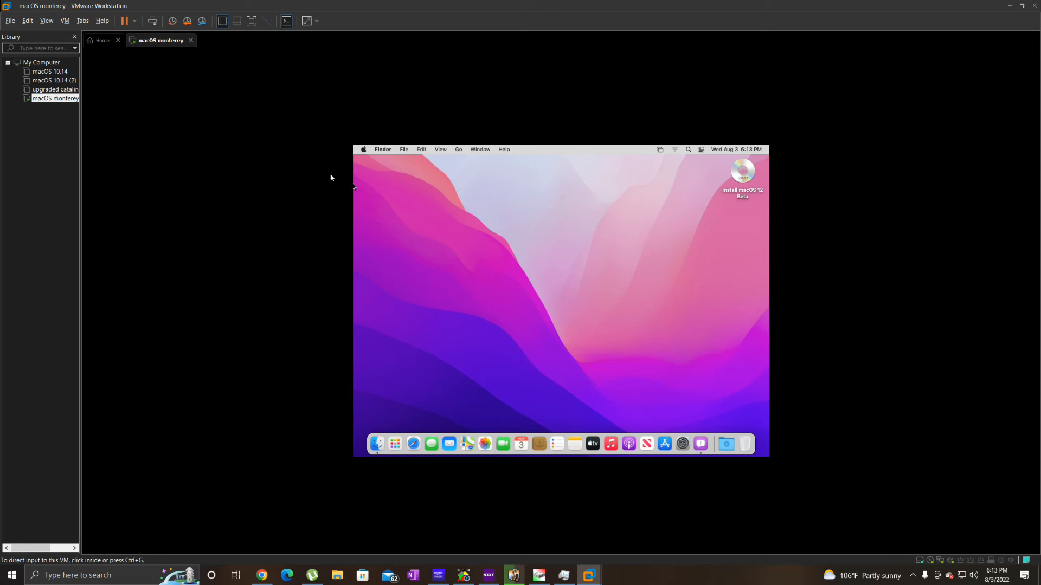
pyautogui.click(439, 182)
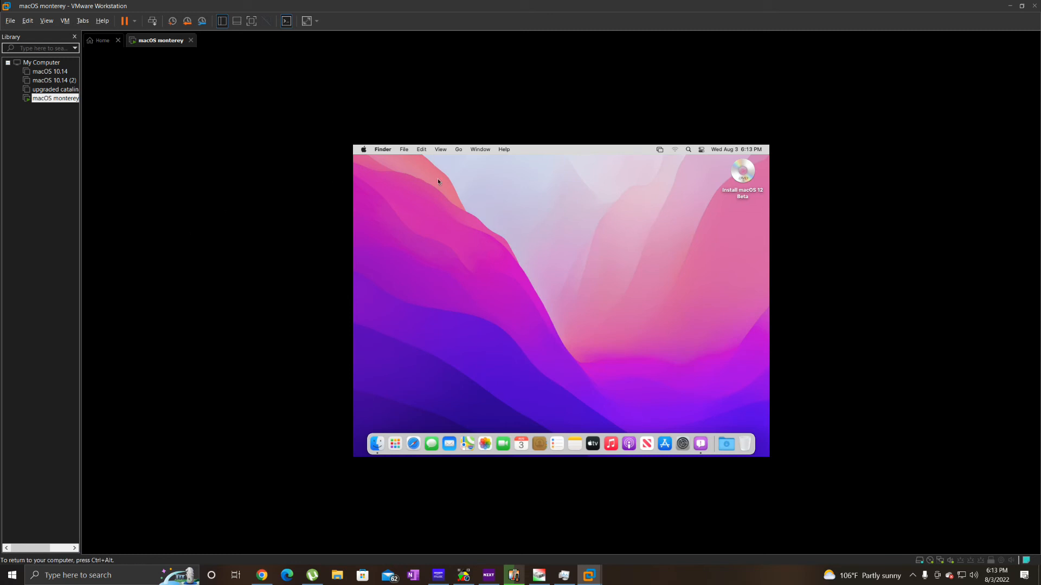
# - Show the Login Options in the Users & Groups system preferences and unlock them with the account password
pyautogui.click(364, 150)
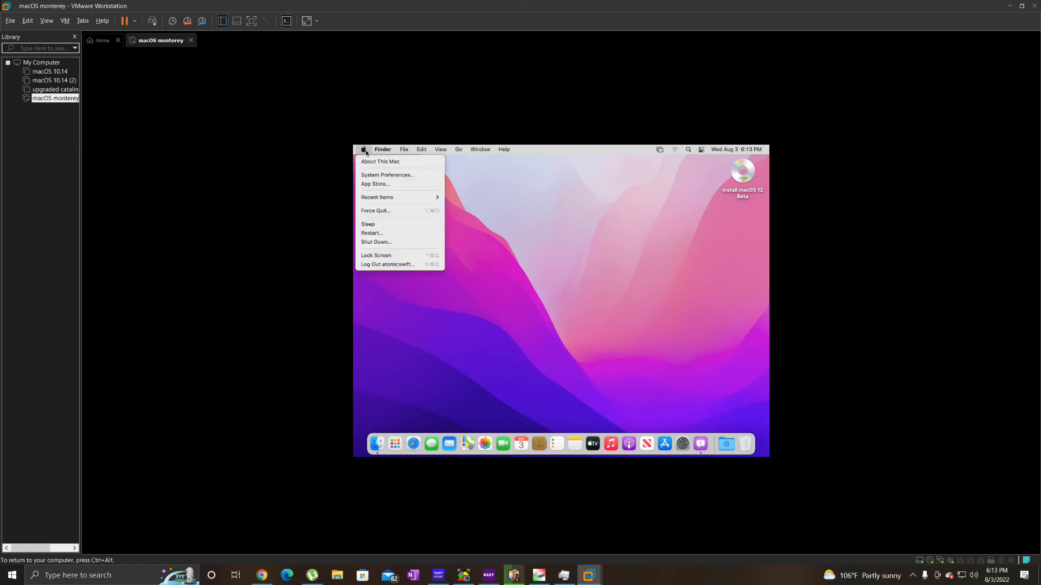
pyautogui.click(378, 175)
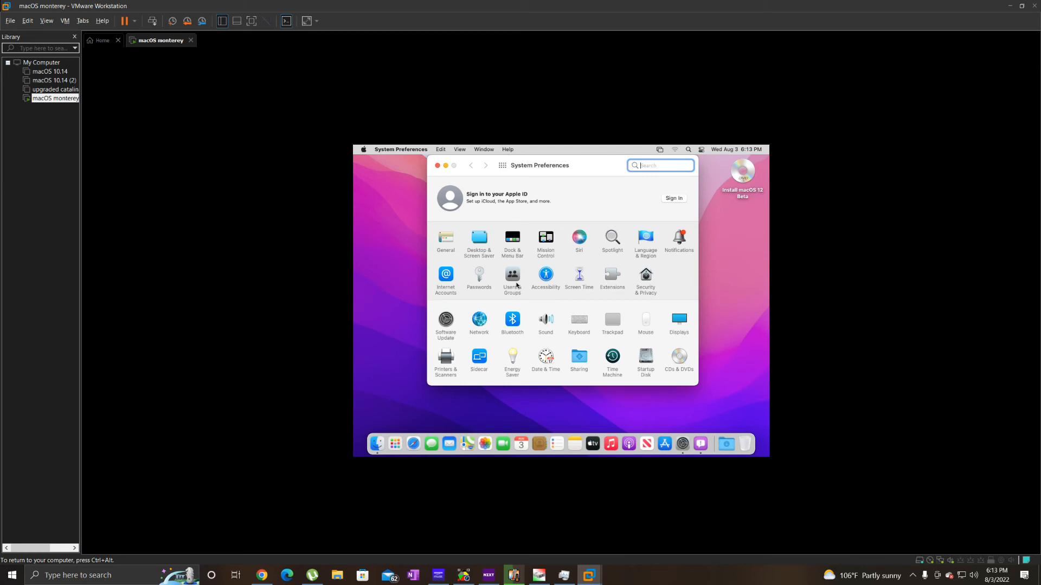
pyautogui.click(512, 282)
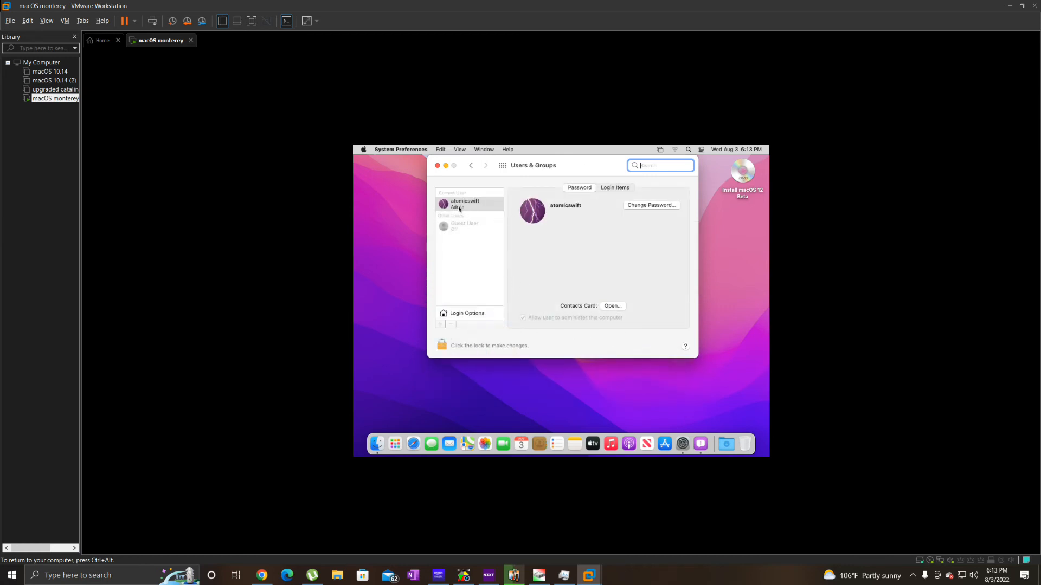
pyautogui.click(476, 314)
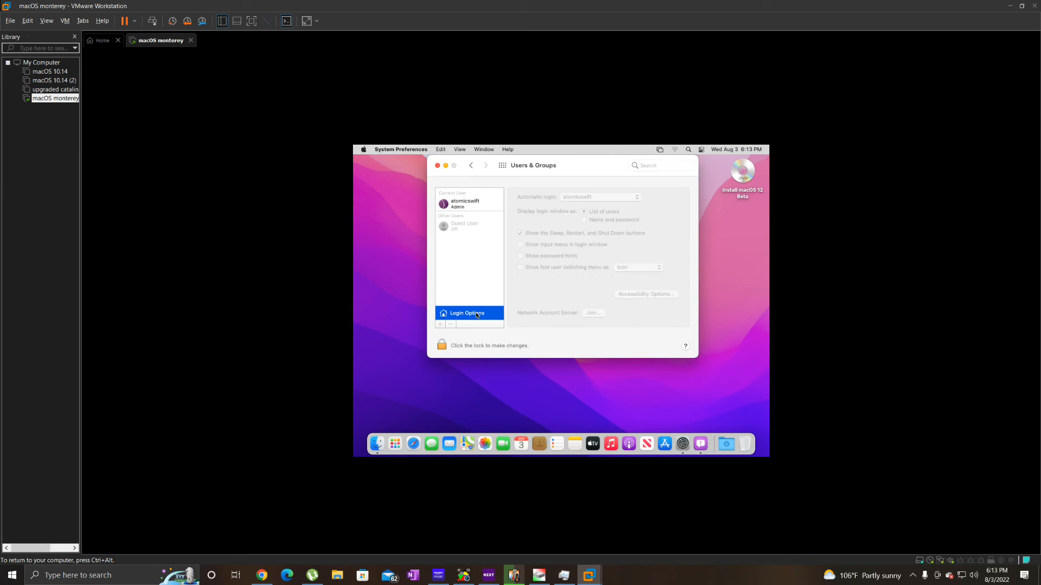
pyautogui.click(443, 345)
pyautogui.write('•••••••••')
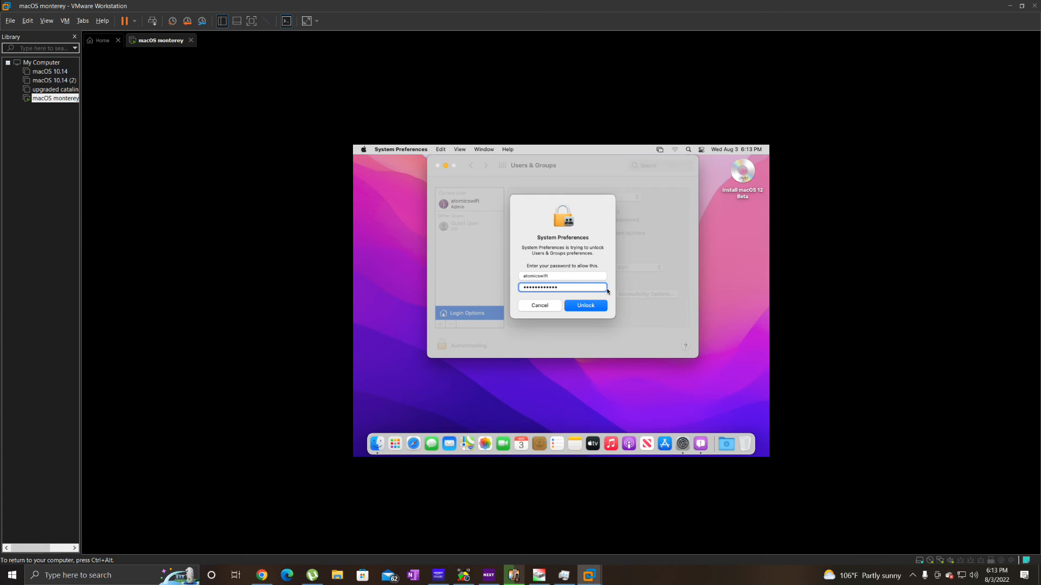
pyautogui.click(599, 306)
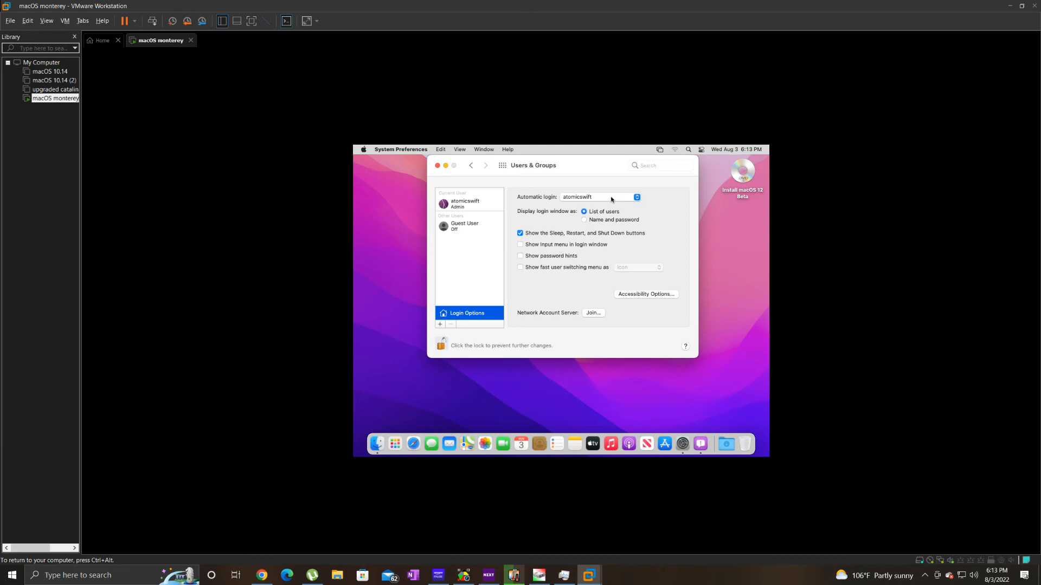
# - Select the admin account for automatic login and close the Users & Groups preferences
pyautogui.click(637, 197)
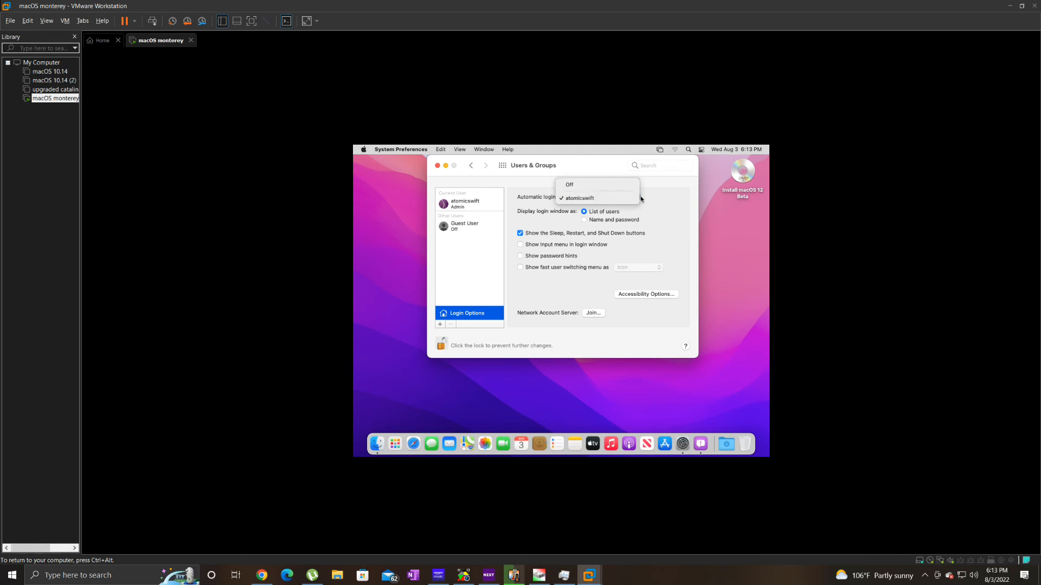
pyautogui.click(593, 200)
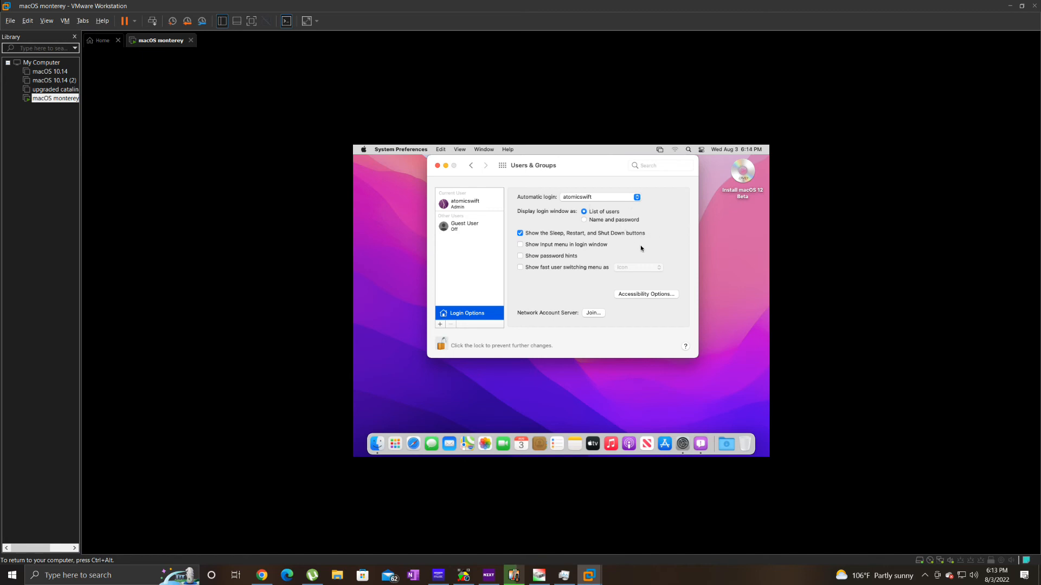
pyautogui.click(438, 166)
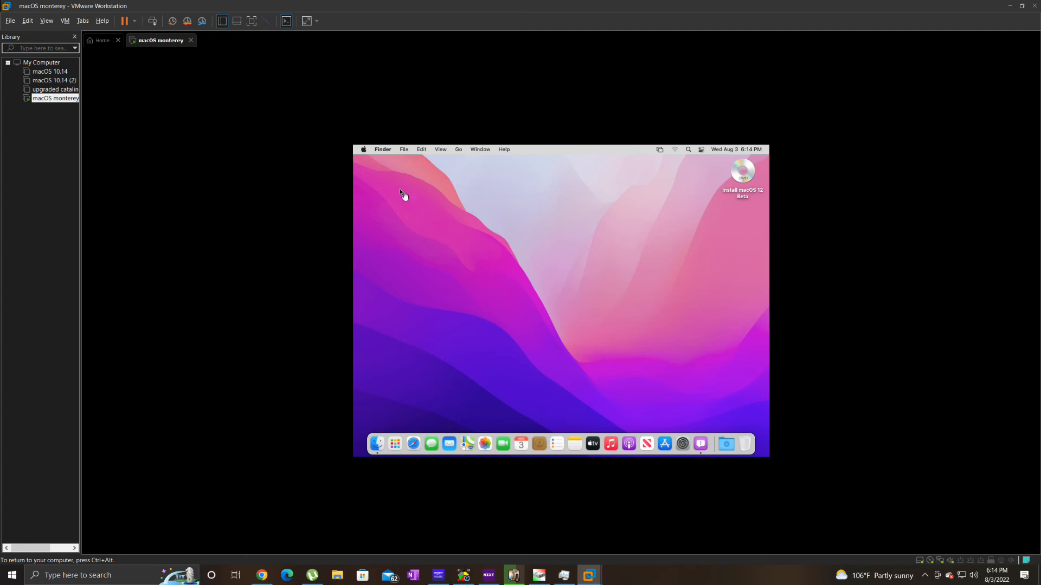
# - Eject the "Install macOS 12 Beta" disc from the guest desktop and mount the VMware Tools installer in the virtual machine
pyautogui.rightClick(746, 174)
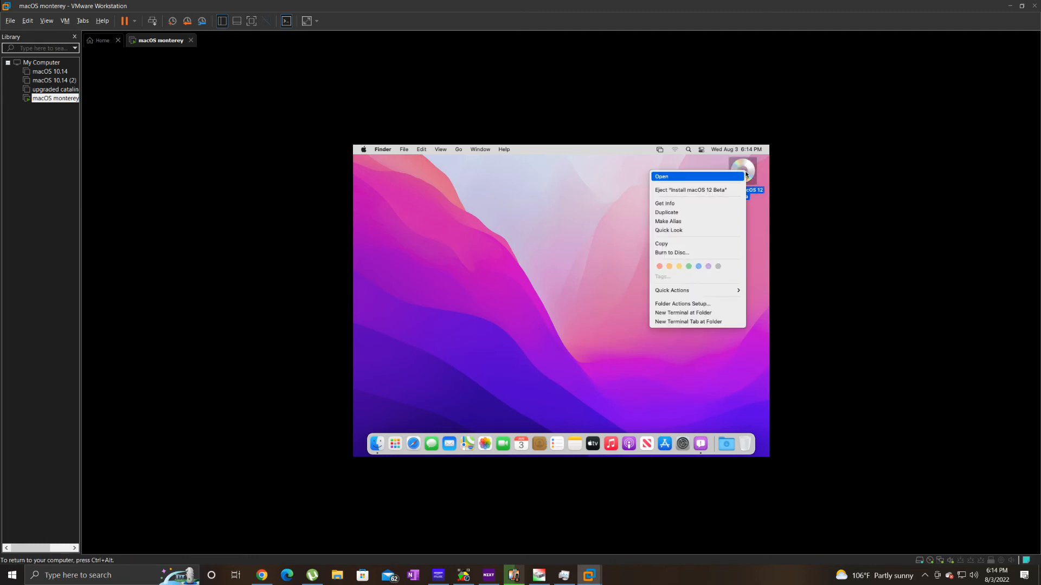
pyautogui.click(685, 193)
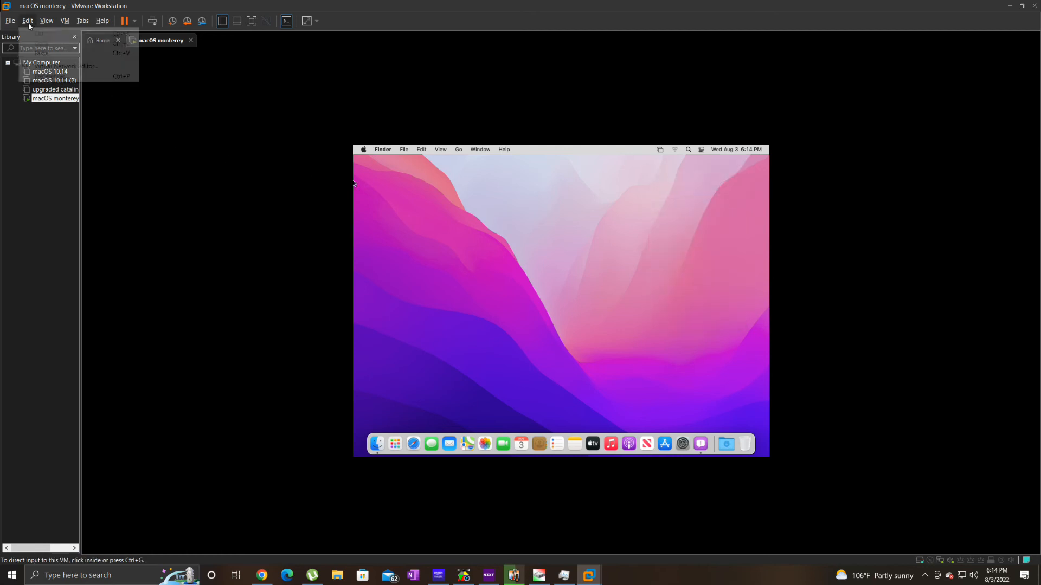
pyautogui.click(64, 21)
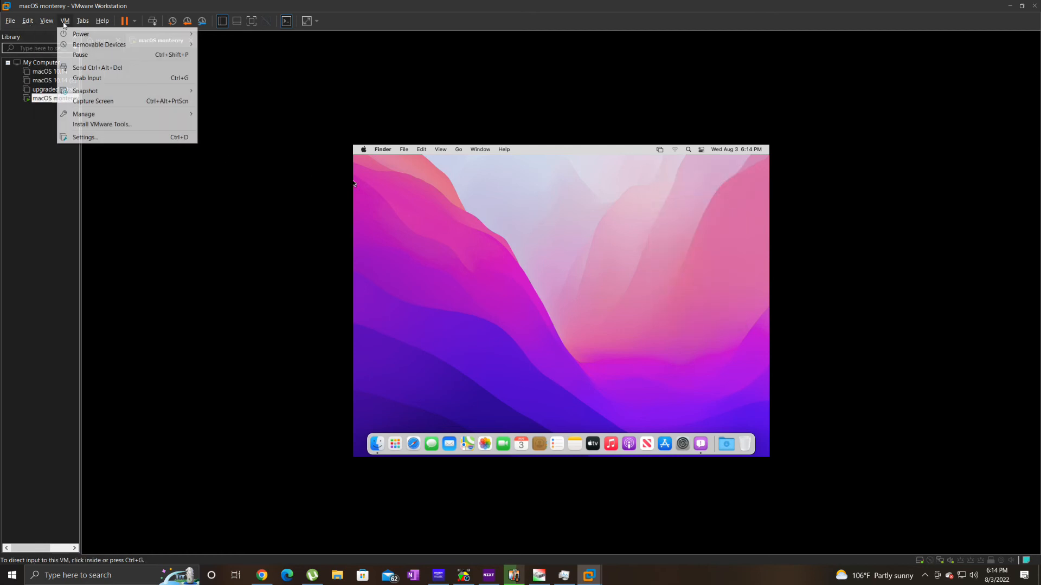
pyautogui.click(96, 125)
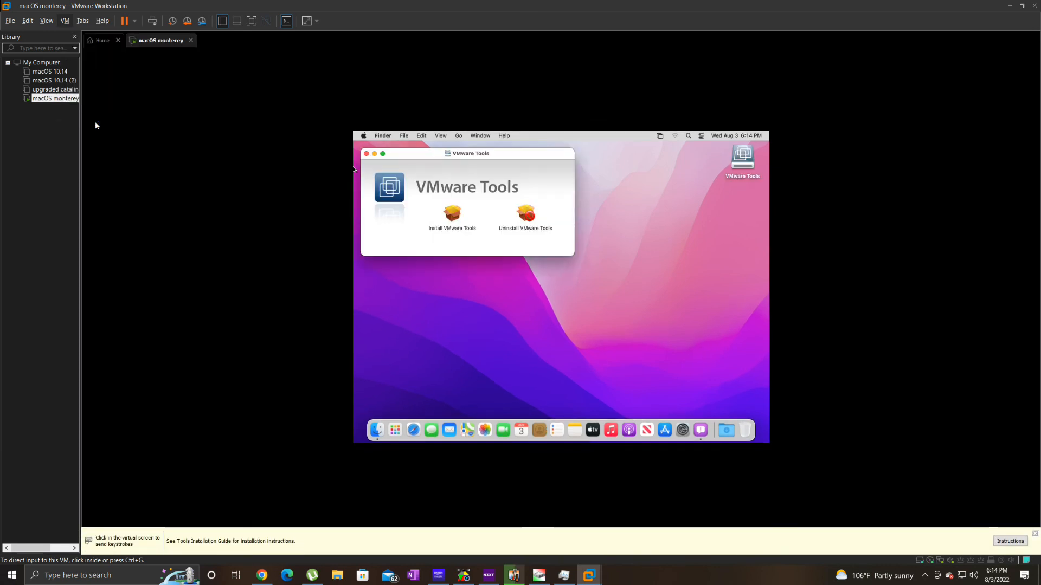
pyautogui.click(95, 125)
# - Run the VMware Tools installer for all users of this computer and authorize the installation with the account password
pyautogui.click(453, 214)
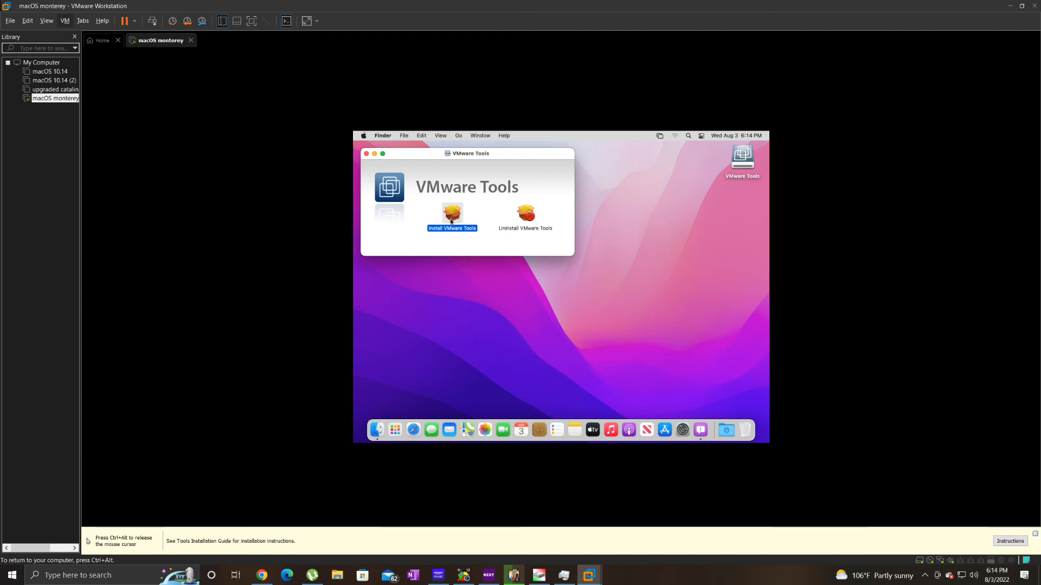
pyautogui.doubleClick(451, 217)
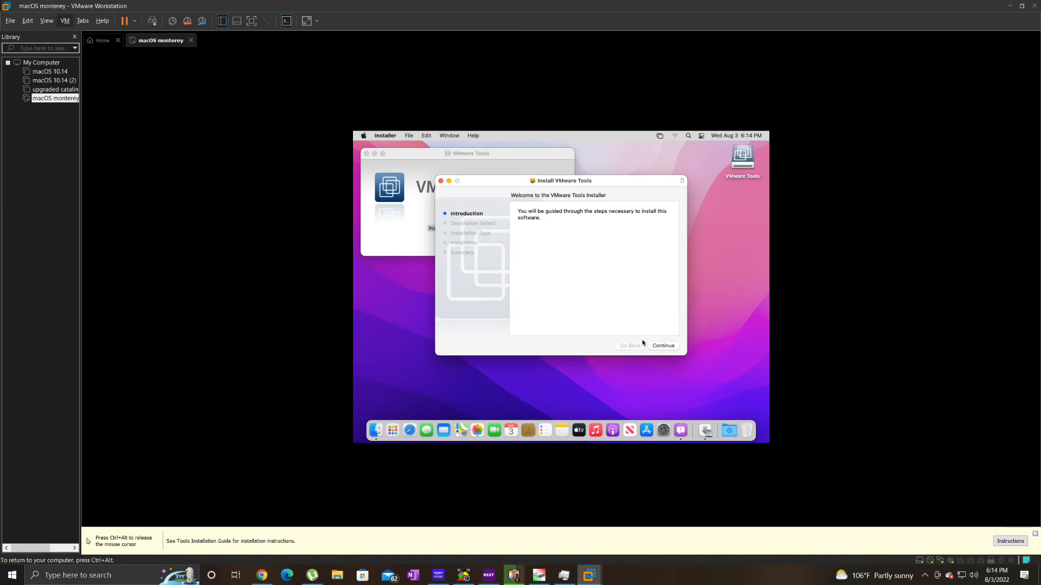
pyautogui.click(661, 347)
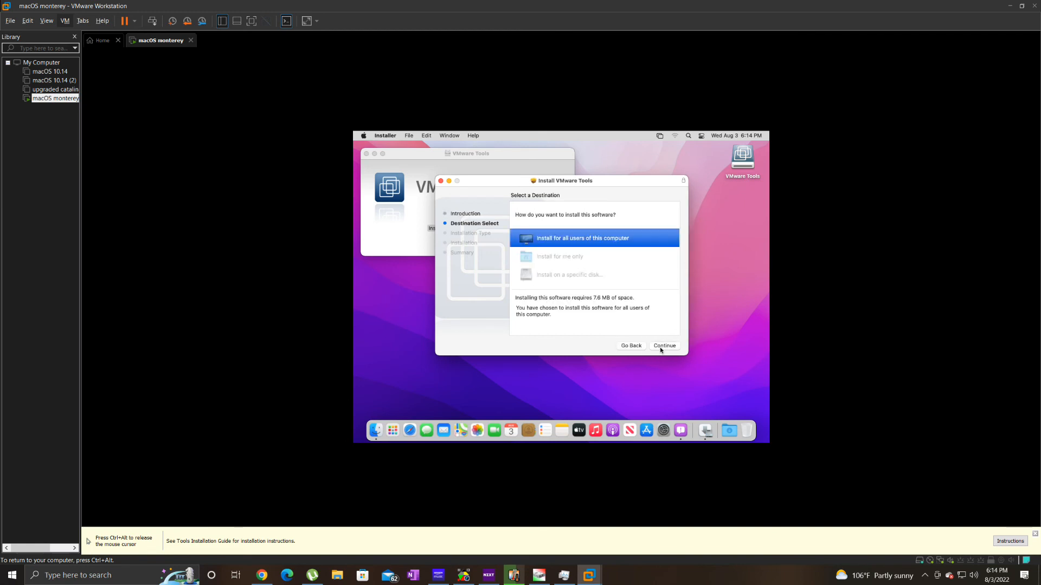
pyautogui.click(659, 347)
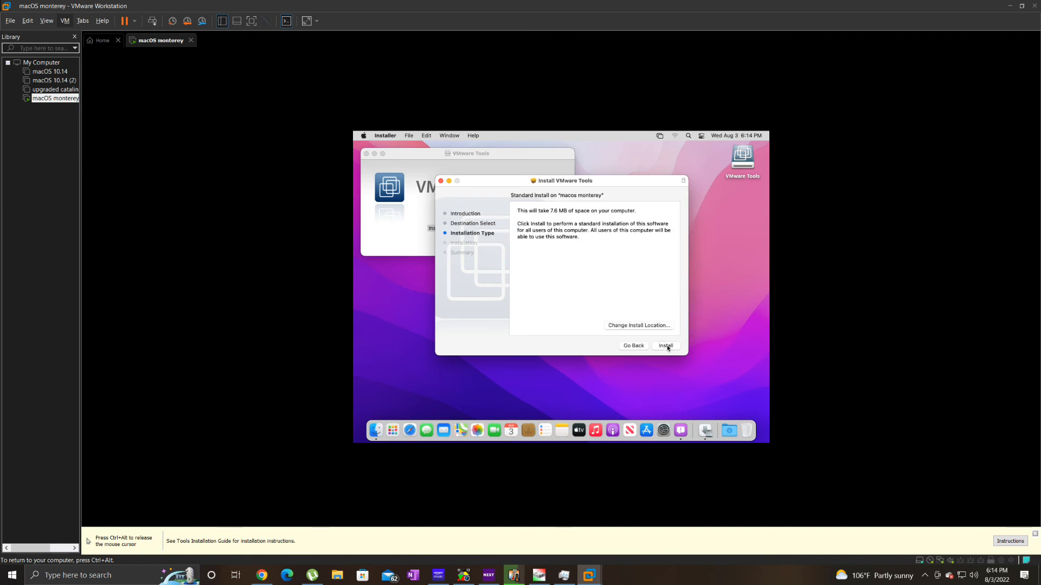
pyautogui.click(665, 347)
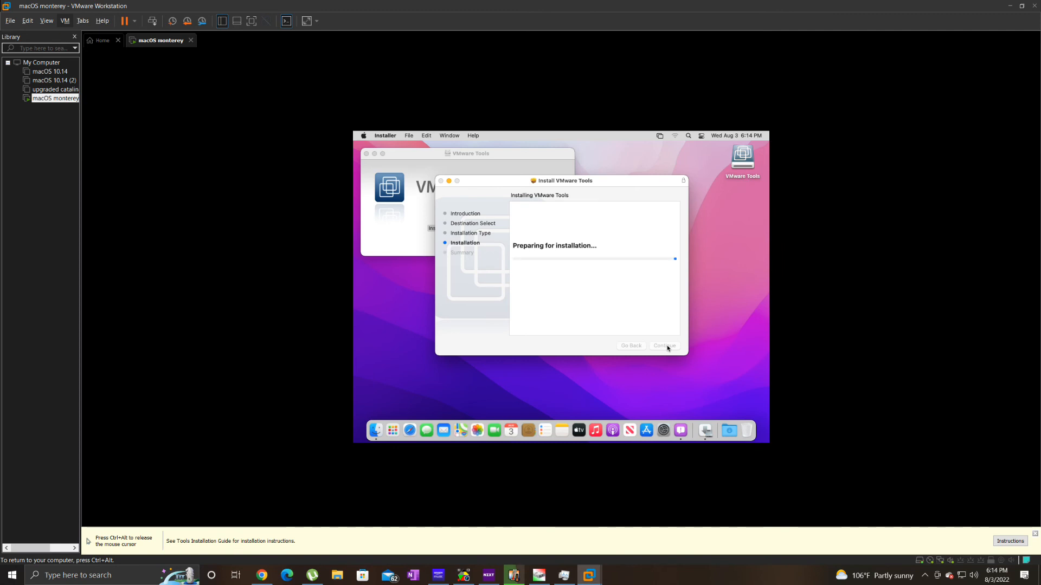
pyautogui.write('••••••••••••')
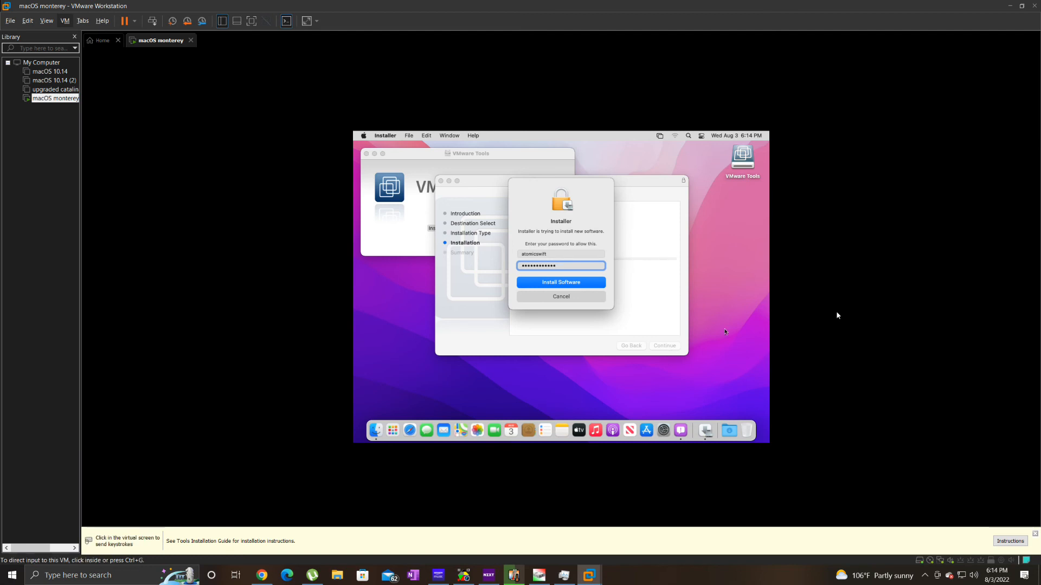
pyautogui.click(569, 284)
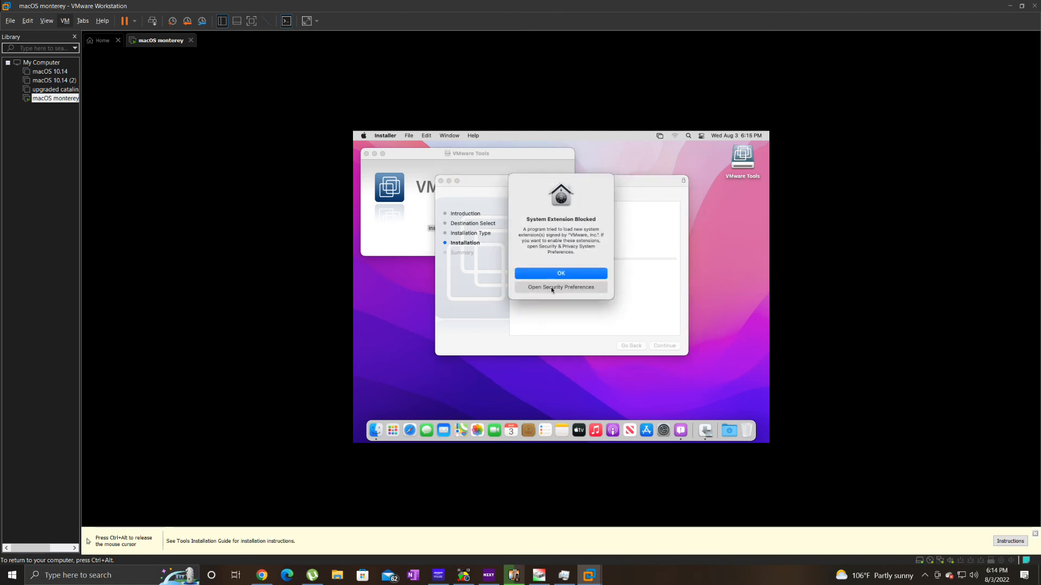
# - Unlock the Security & Privacy preferences with the account password and allow the blocked system software from VMware, Inc
pyautogui.click(551, 287)
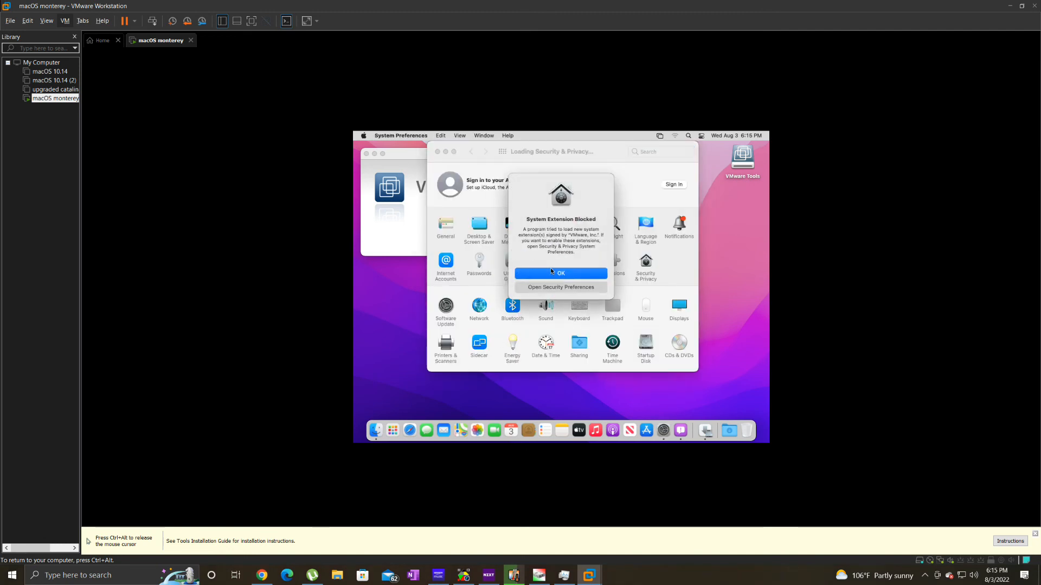
pyautogui.click(568, 288)
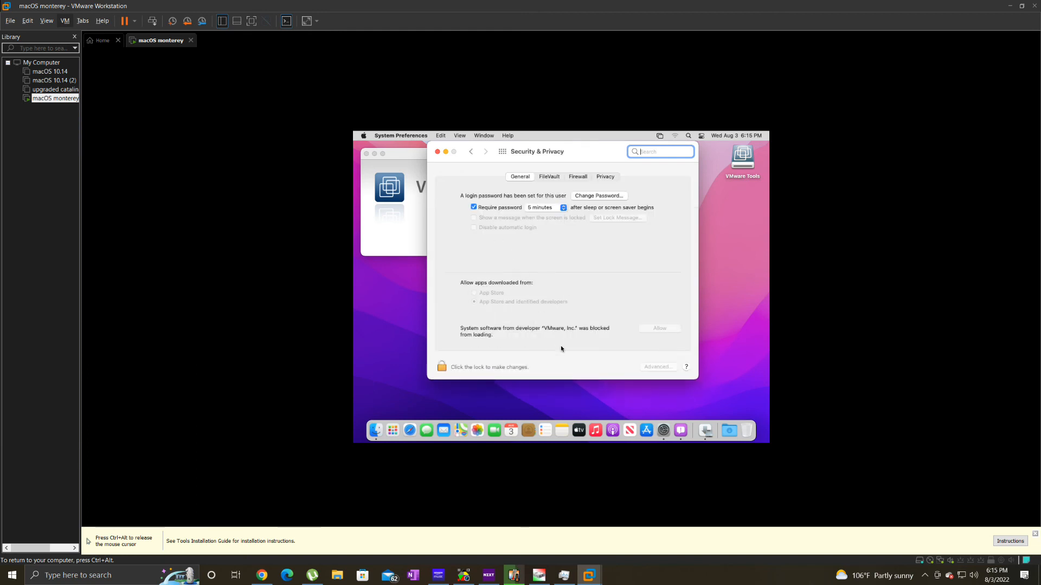
pyautogui.click(444, 368)
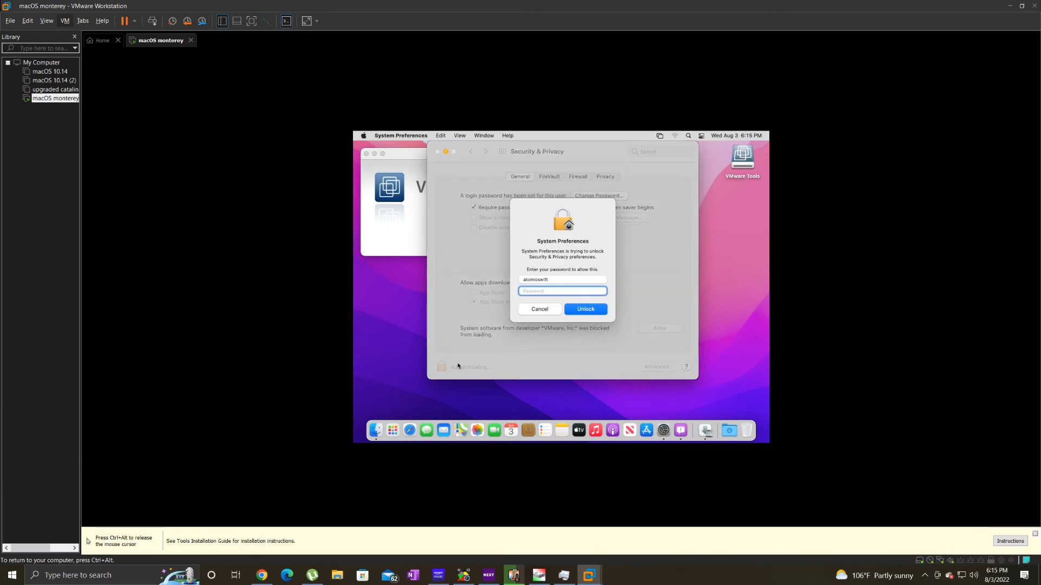
pyautogui.write('•••••••••••')
pyautogui.click(584, 309)
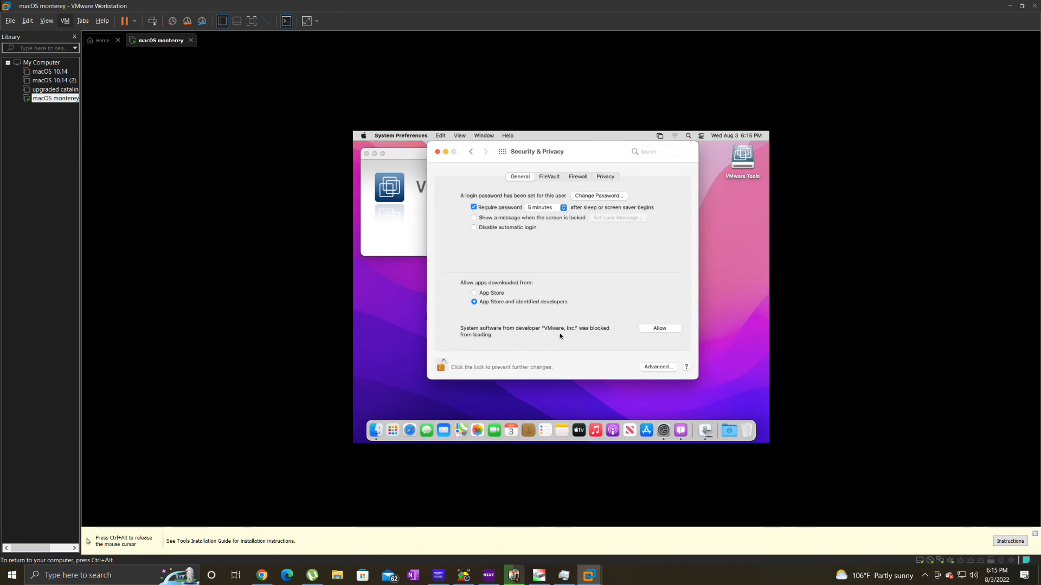
pyautogui.click(659, 329)
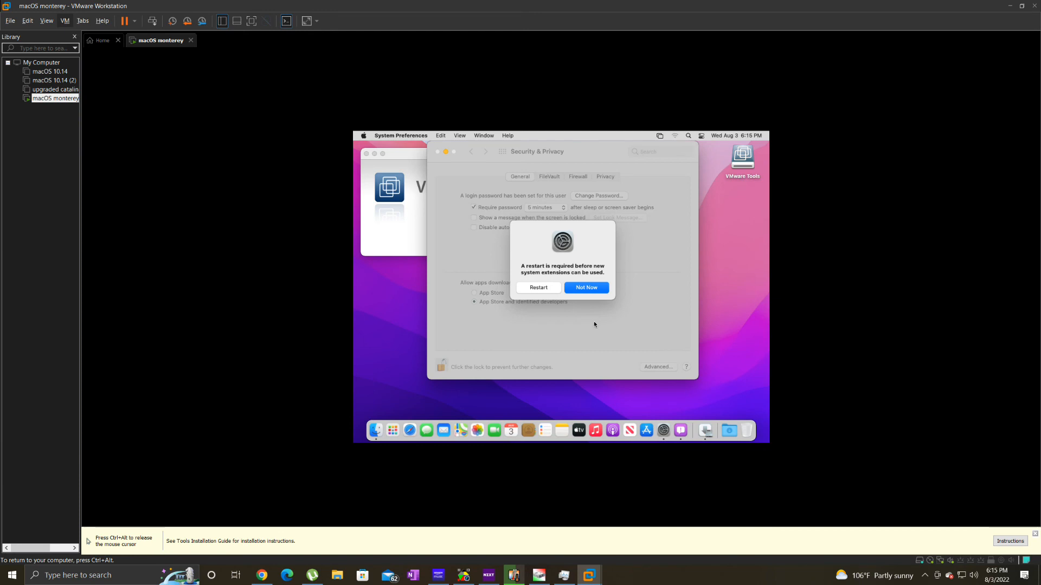
# - Restart the macOS guest to complete the VMware Tools installation, dismissing the interrupted-restart alerts
pyautogui.click(541, 287)
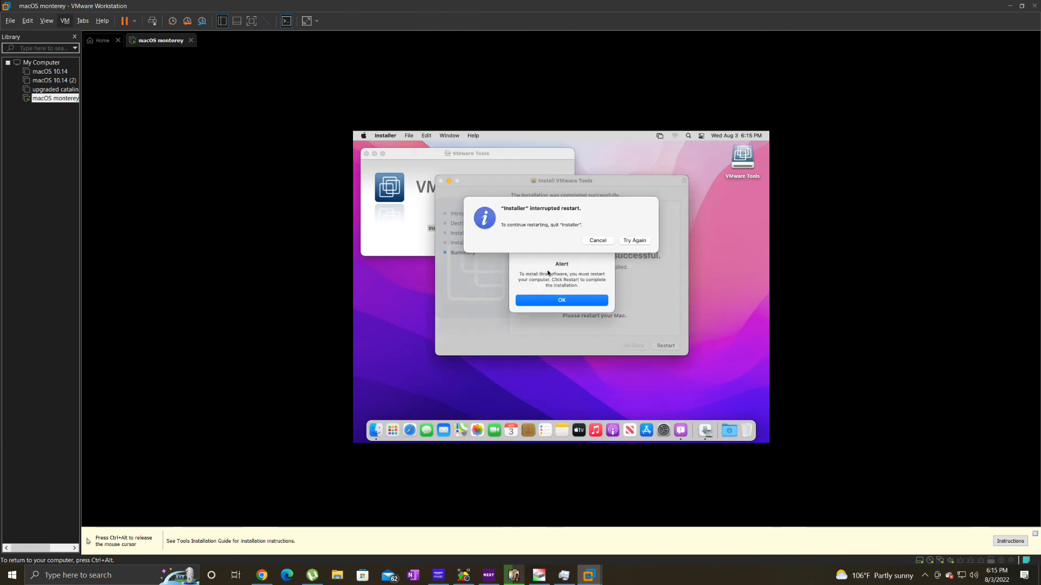
pyautogui.click(589, 243)
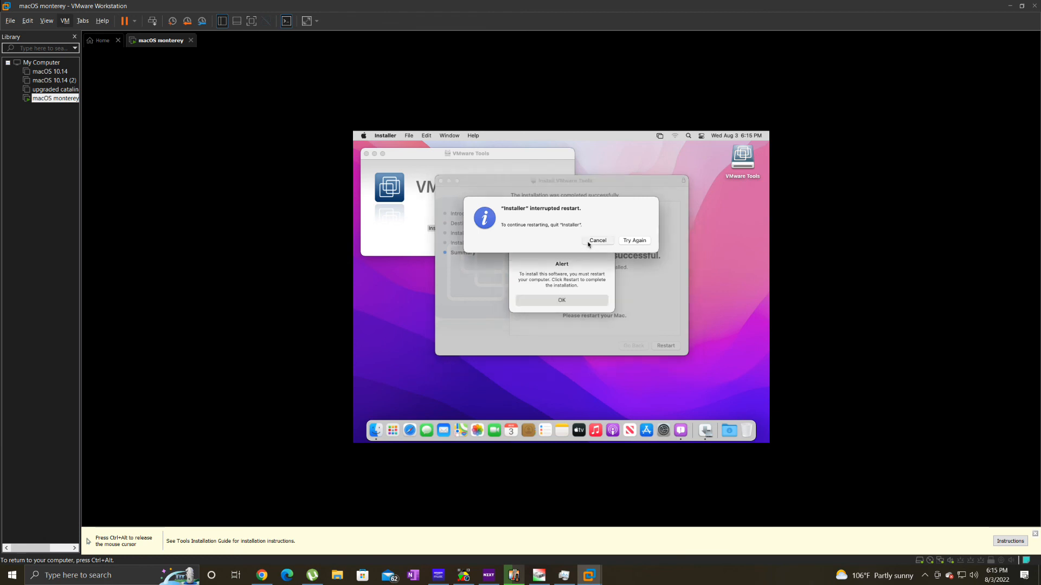
pyautogui.click(571, 301)
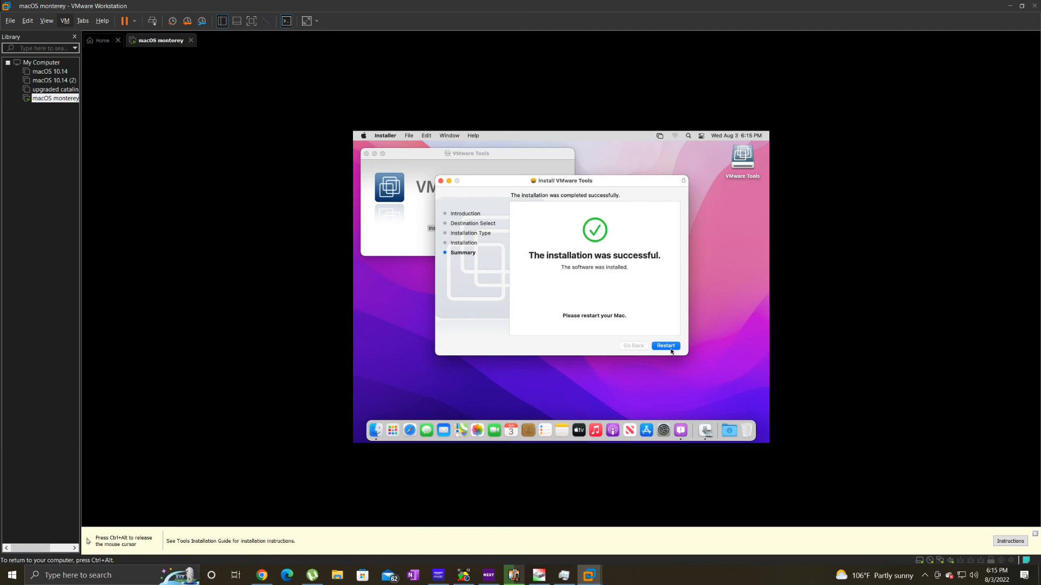
pyautogui.click(665, 346)
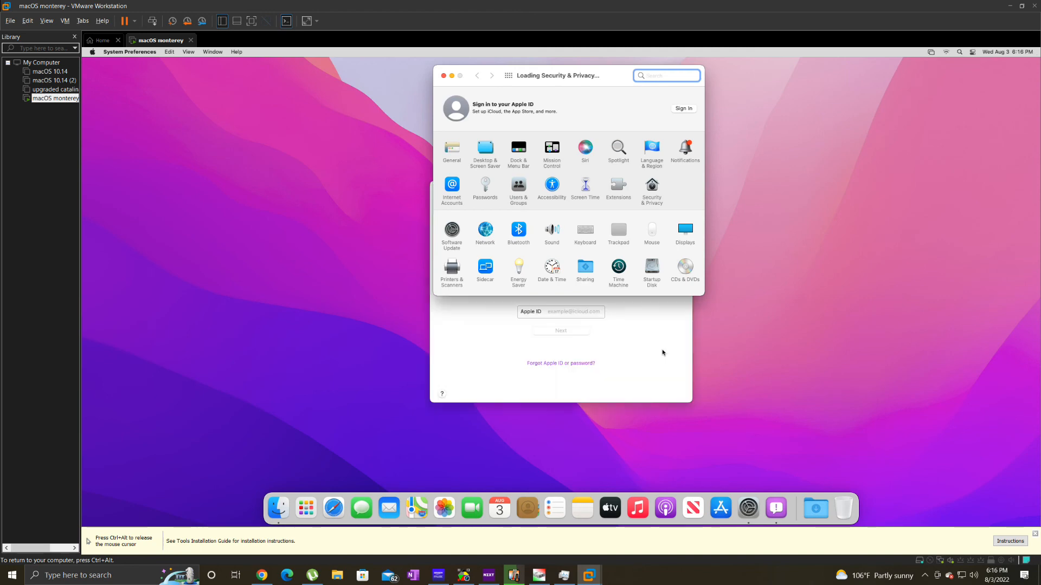
# - Close the System Preferences and Feedback Assistant windows and dismiss the VMware Tools installation guide message
pyautogui.click(443, 77)
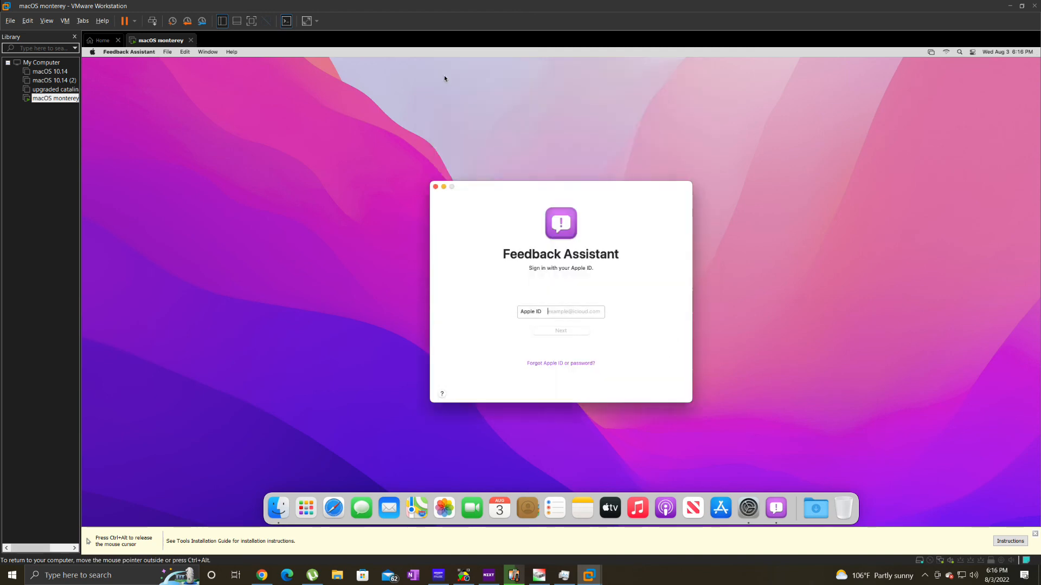
pyautogui.click(437, 188)
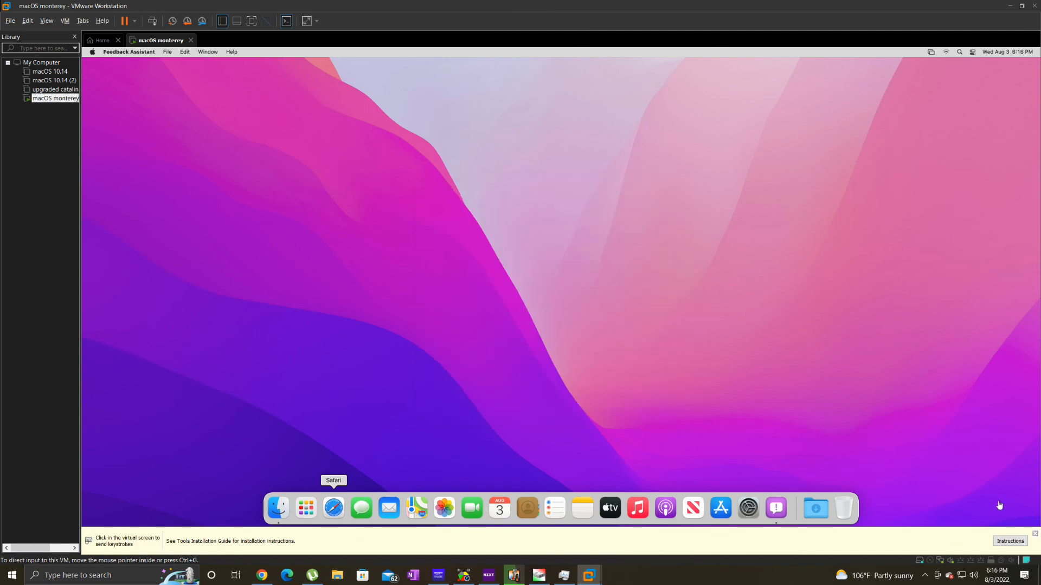
pyautogui.click(1035, 534)
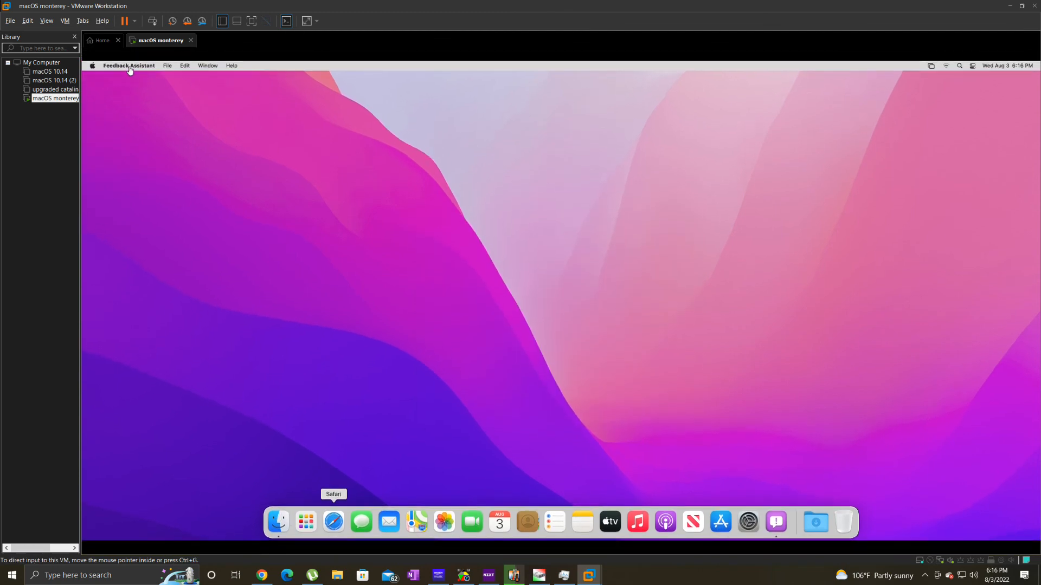
pyautogui.click(129, 66)
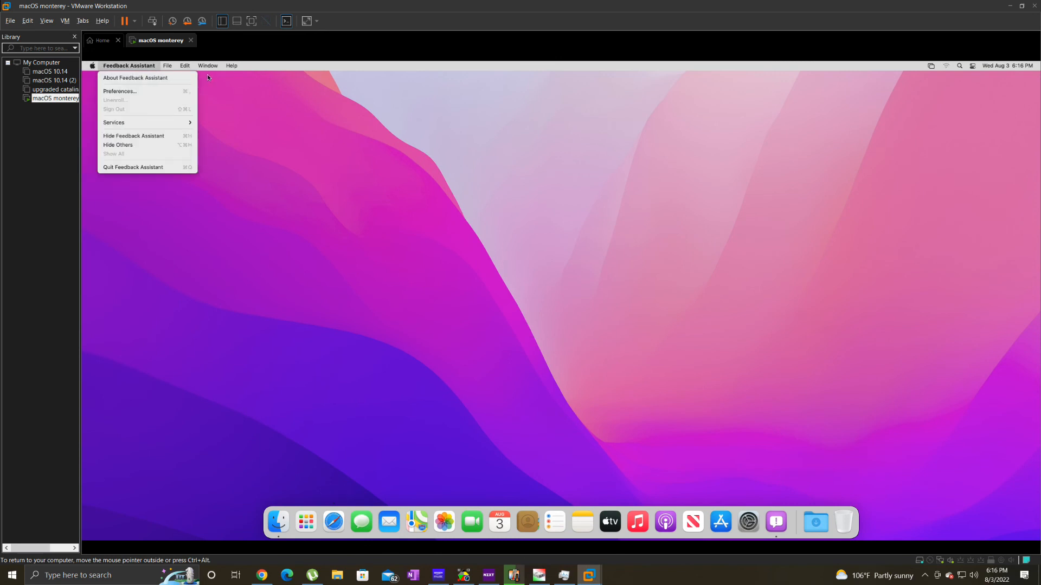
pyautogui.moveTo(234, 68)
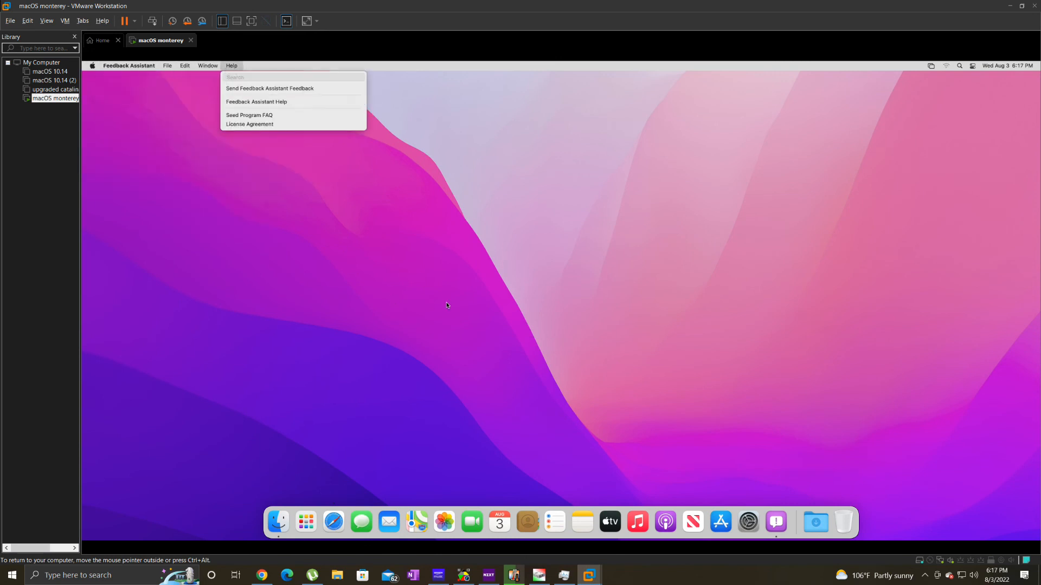
pyautogui.click(447, 305)
# - Launch Mail in the guest twice, quitting each time from the account provider prompt without adding an account
pyautogui.click(390, 523)
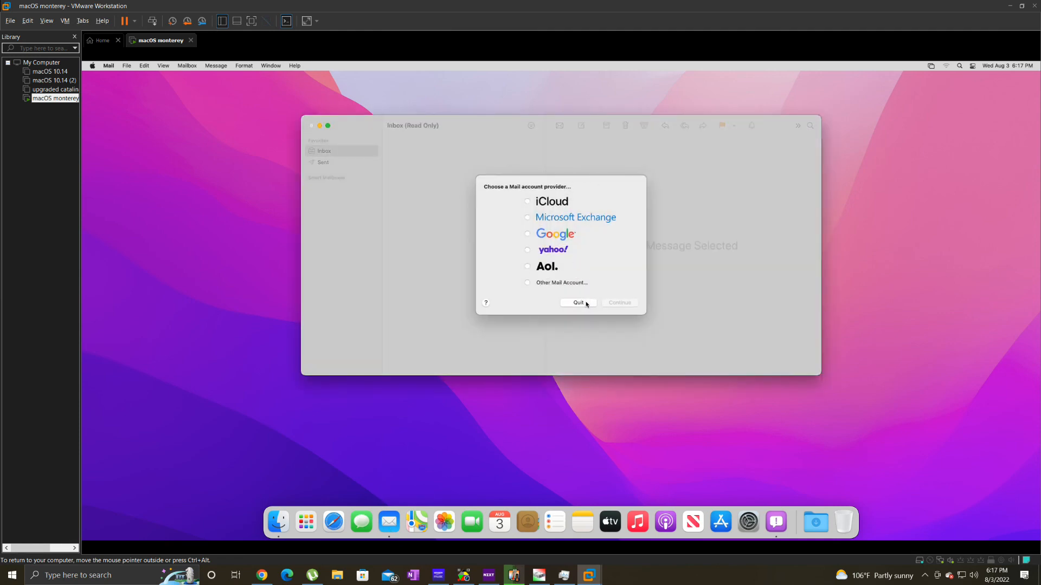
pyautogui.click(586, 304)
pyautogui.click(390, 522)
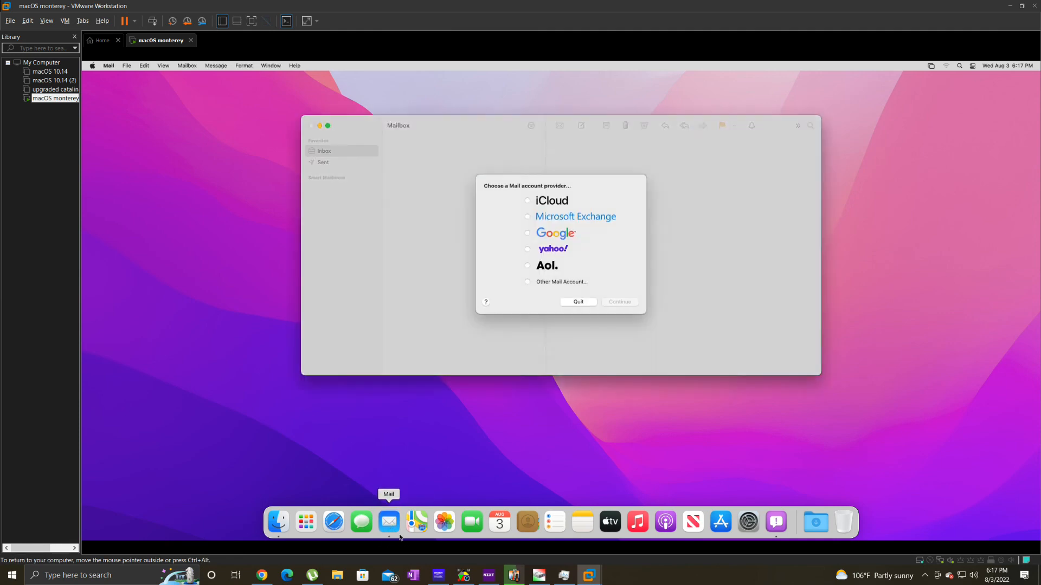
pyautogui.click(579, 302)
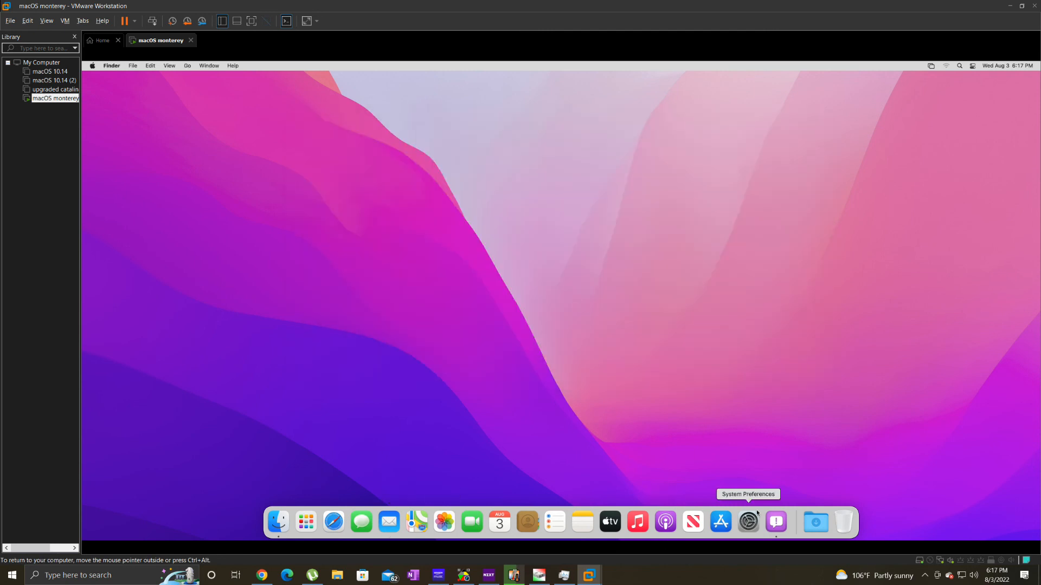